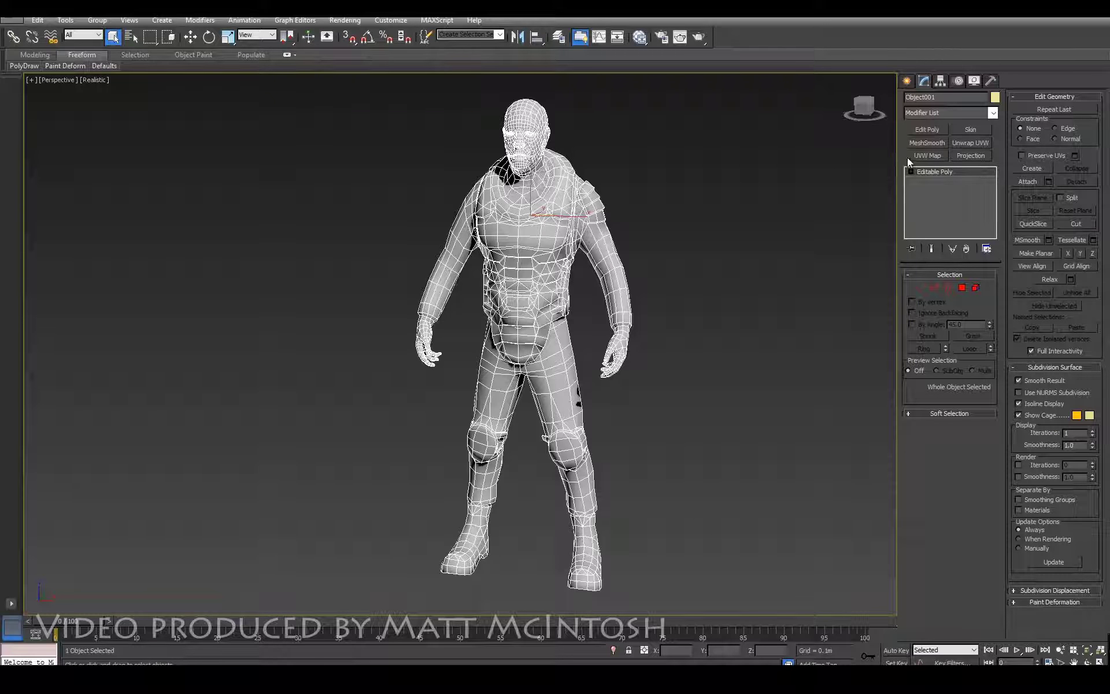
# Apply an Unwrap UVW modifier to the character and open an enlarged UV editor with the checker background hidden
pyautogui.click(970, 143)
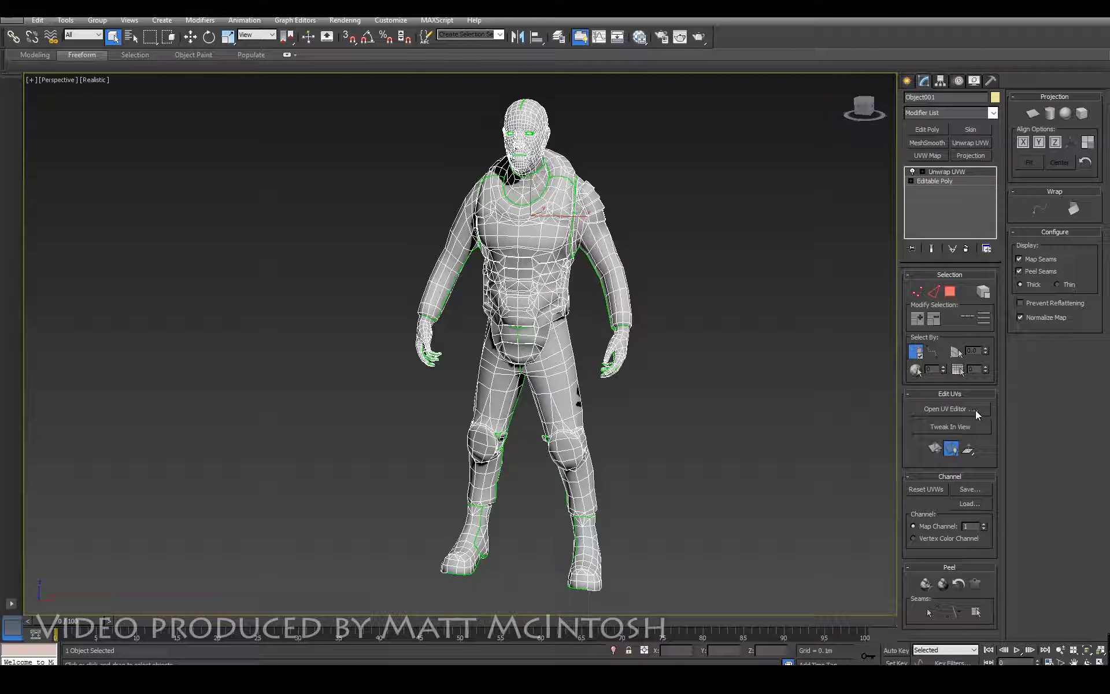
pyautogui.click(954, 408)
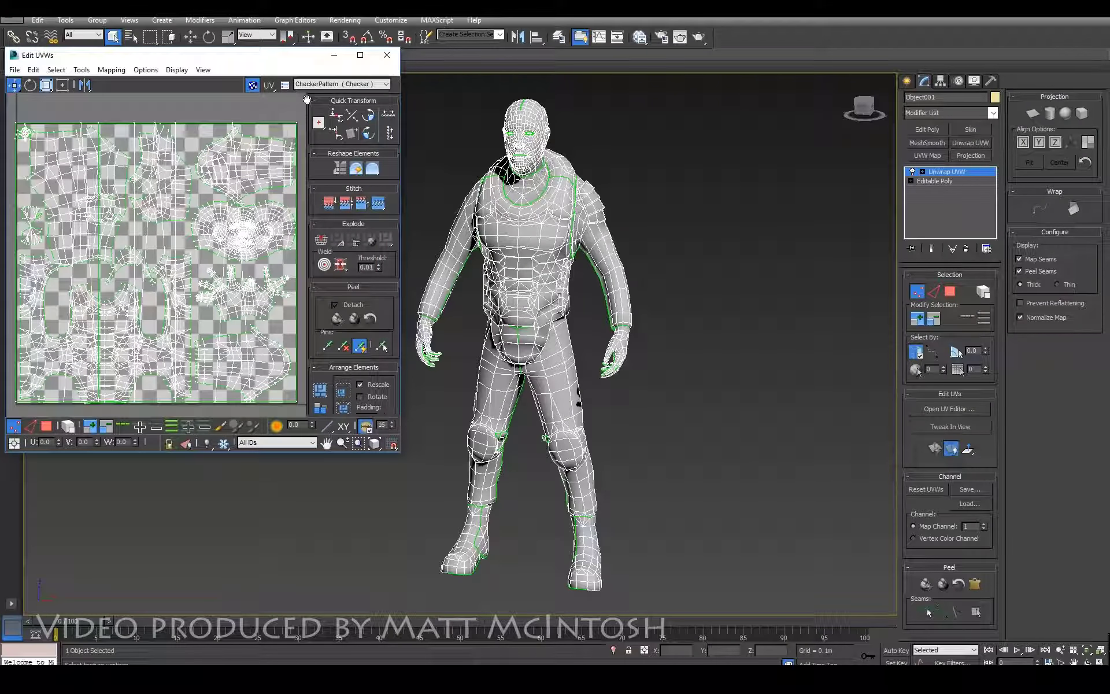
pyautogui.click(253, 85)
pyautogui.moveTo(403, 454); pyautogui.dragTo(632, 597)
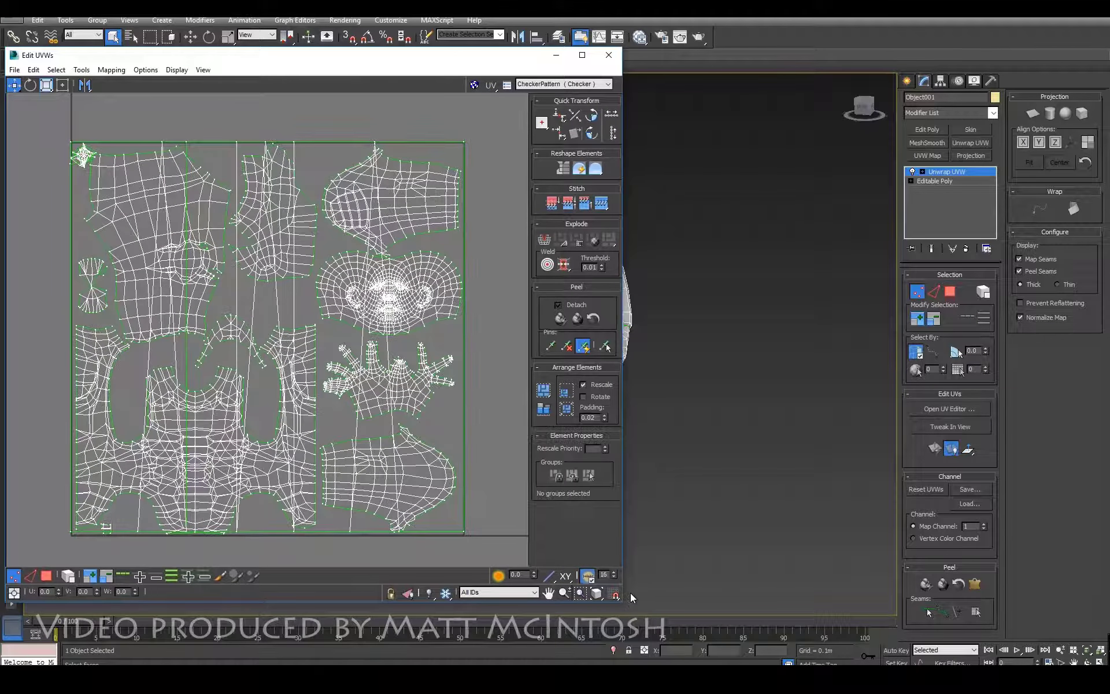
# Switch to polygon selection and select the character's entire head as one UV element
pyautogui.moveTo(793, 347); pyautogui.dragTo(789, 254, button='middle')
pyautogui.moveTo(788, 254); pyautogui.dragTo(764, 289, button='middle')
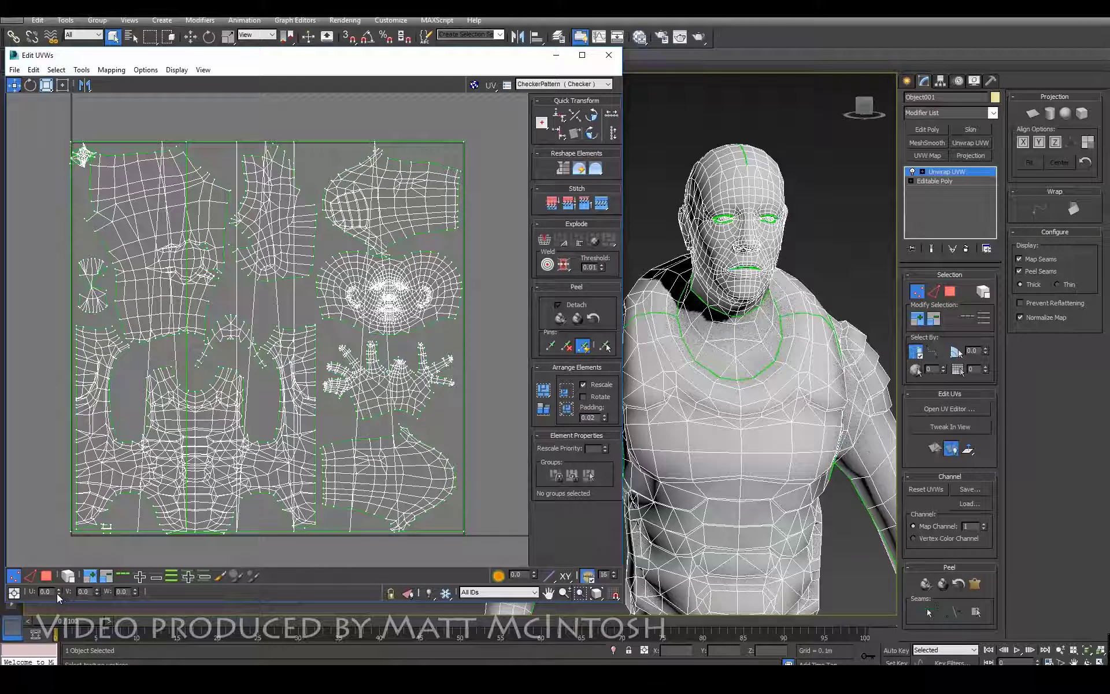
pyautogui.click(68, 576)
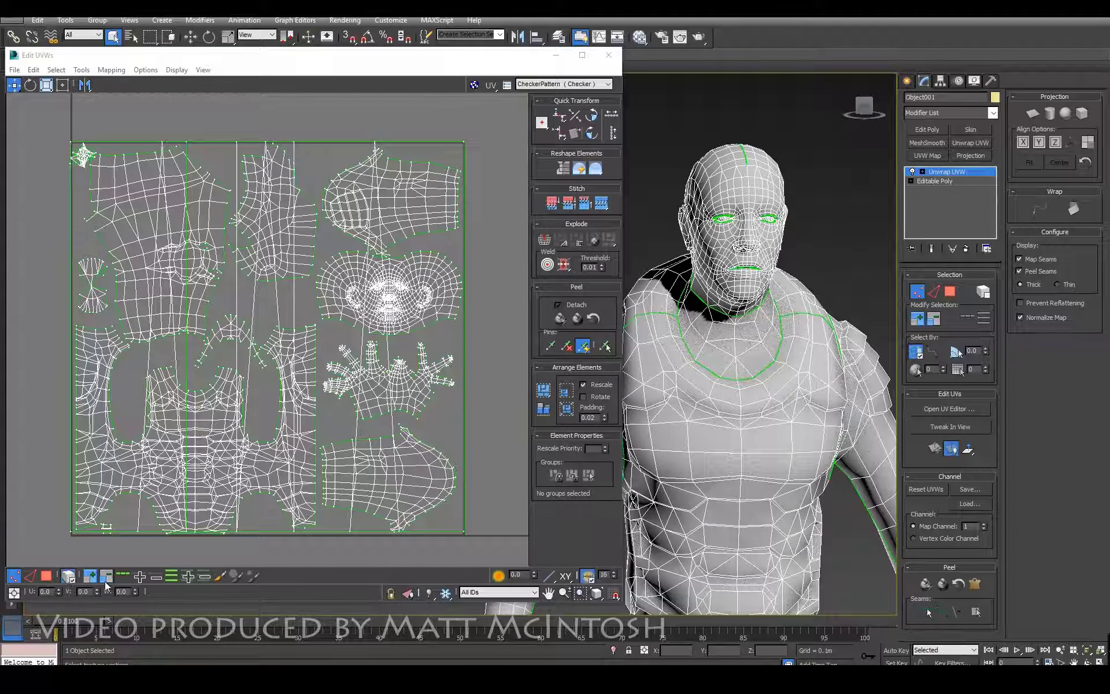
pyautogui.click(776, 185)
pyautogui.click(950, 292)
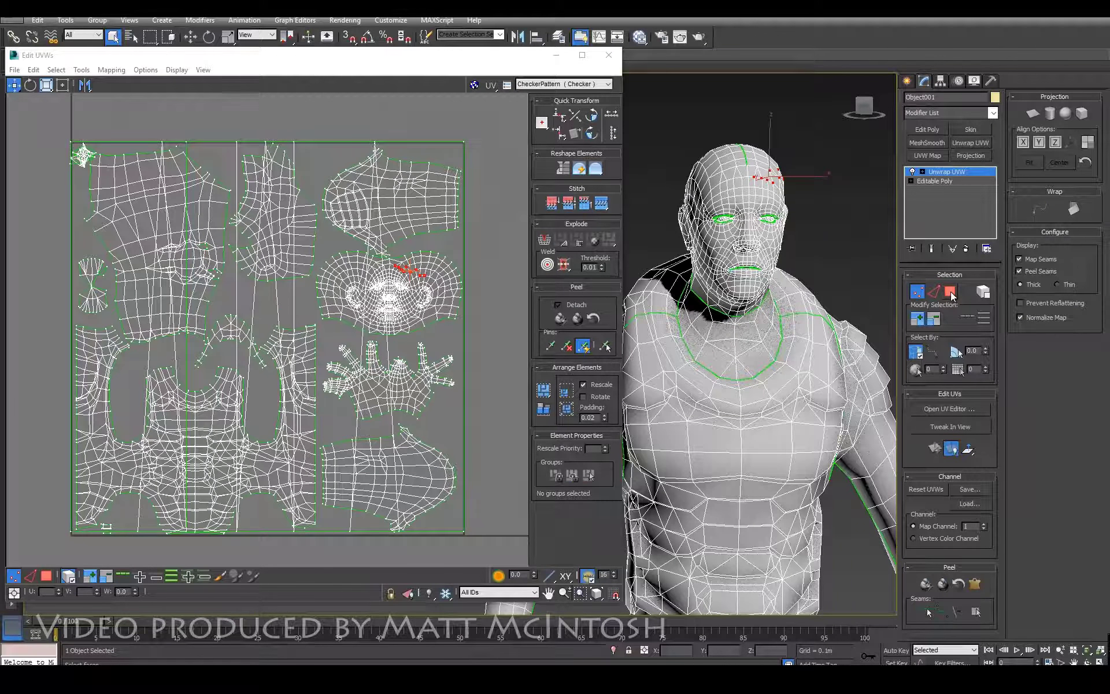
pyautogui.moveTo(755, 176); pyautogui.dragTo(788, 201)
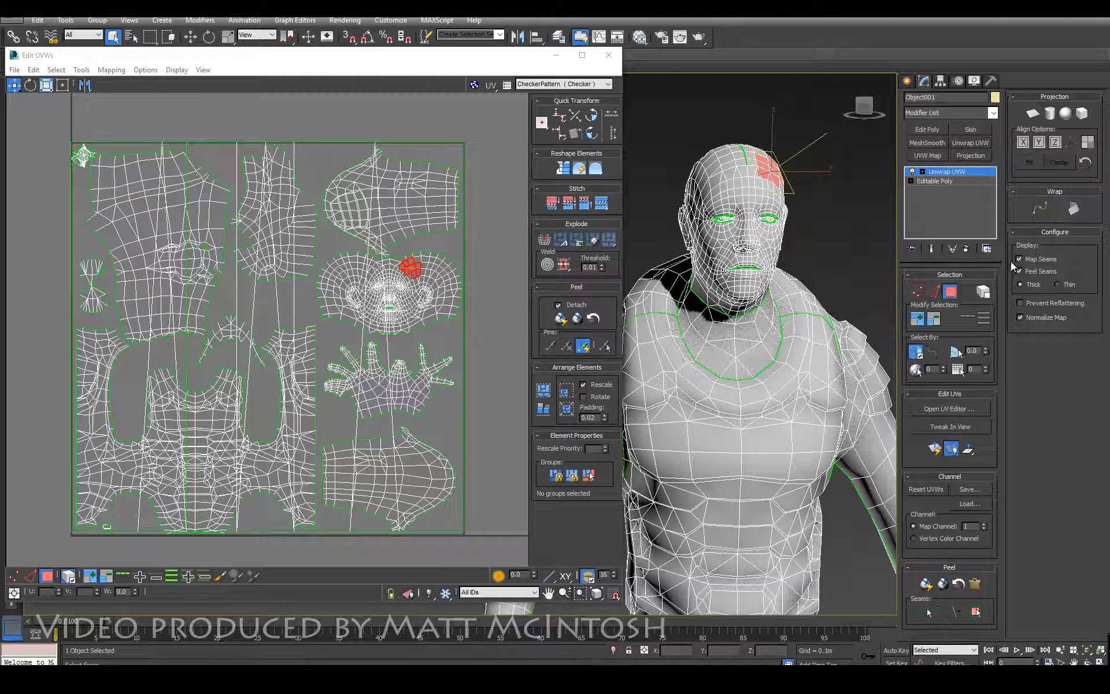
pyautogui.click(984, 293)
pyautogui.click(785, 177)
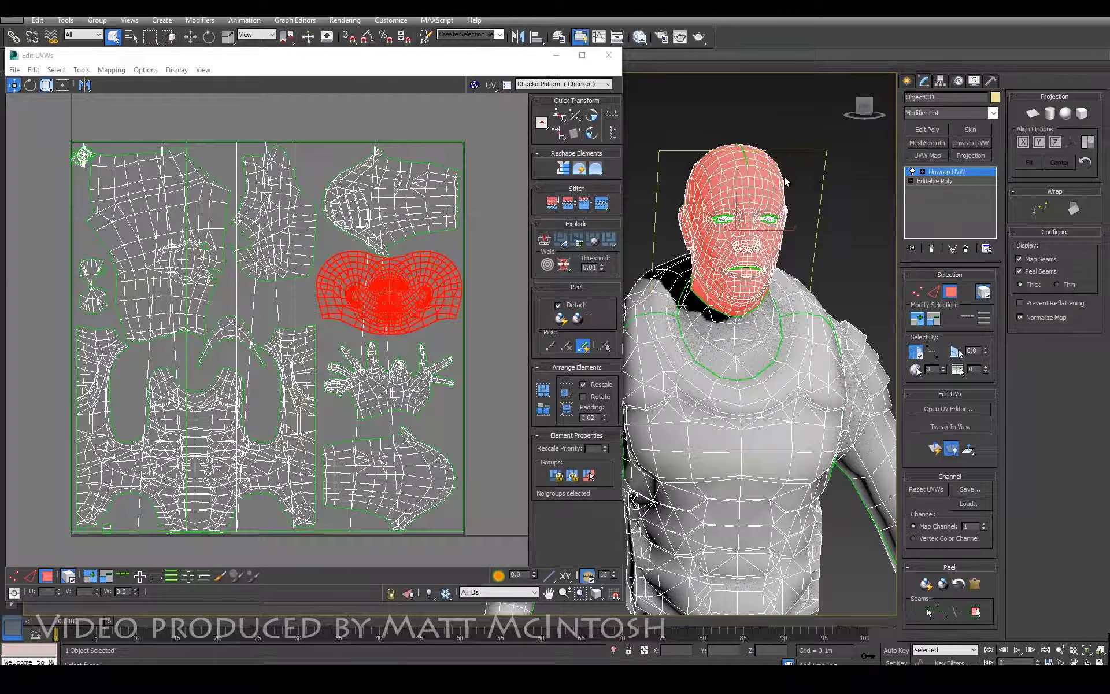
# Turn off element selection, clear the head selection, and select only a patch of faces on the upper side of the head
pyautogui.click(983, 291)
pyautogui.moveTo(805, 327); pyautogui.dragTo(789, 271, button='middle')
pyautogui.click(842, 228)
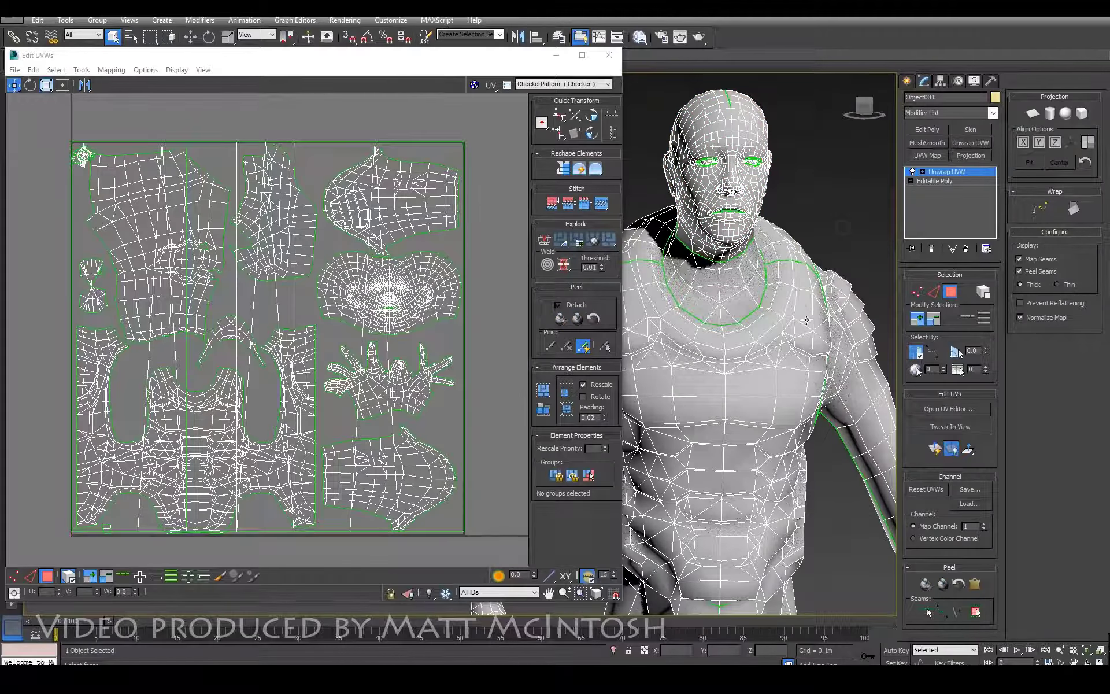
pyautogui.keyDown('alt'); pyautogui.moveTo(821, 331); pyautogui.dragTo(810, 163, button='middle'); pyautogui.keyUp('alt')
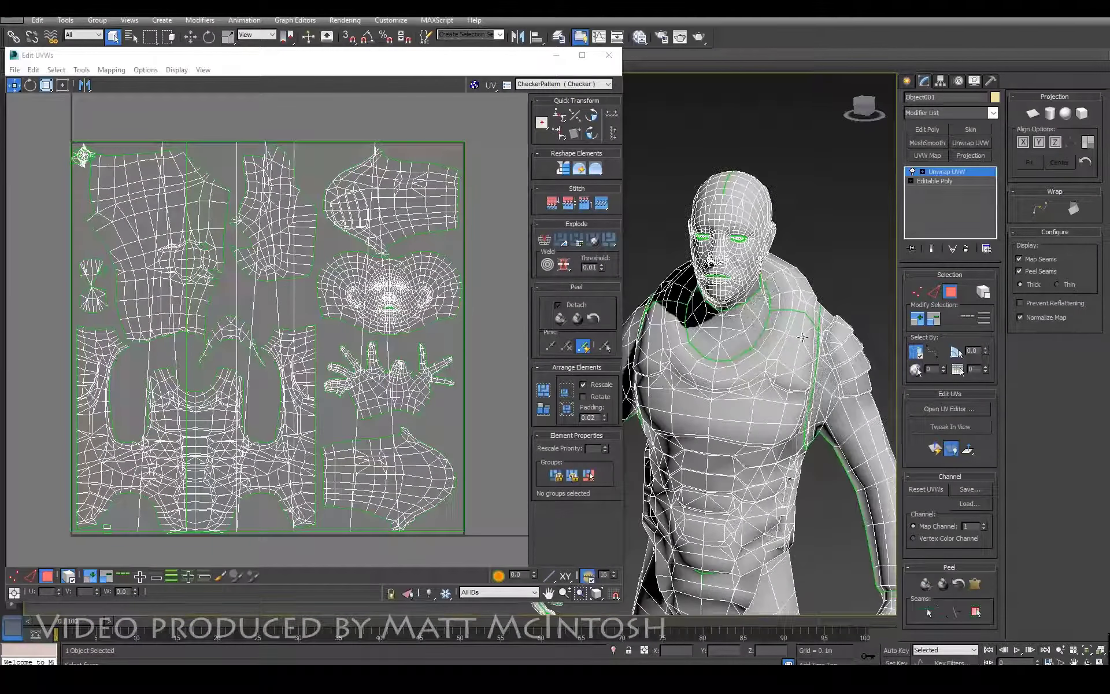
pyautogui.click(758, 188)
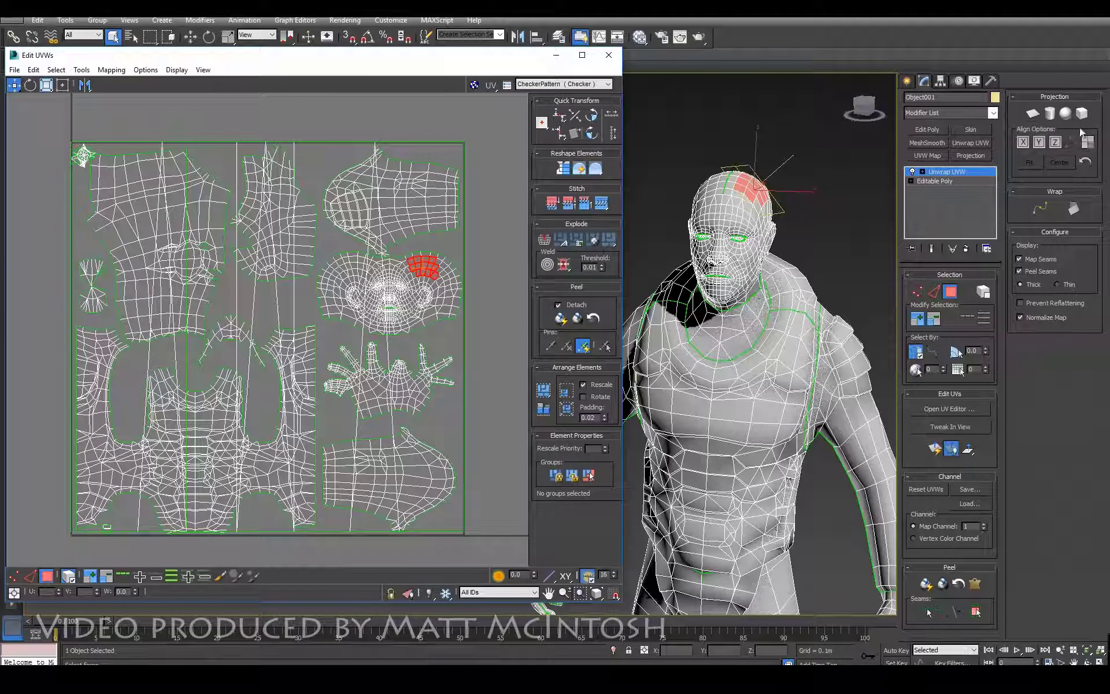
# Planar-map the selected head patch, trying the X and Y alignments before settling on Z
pyautogui.click(1035, 115)
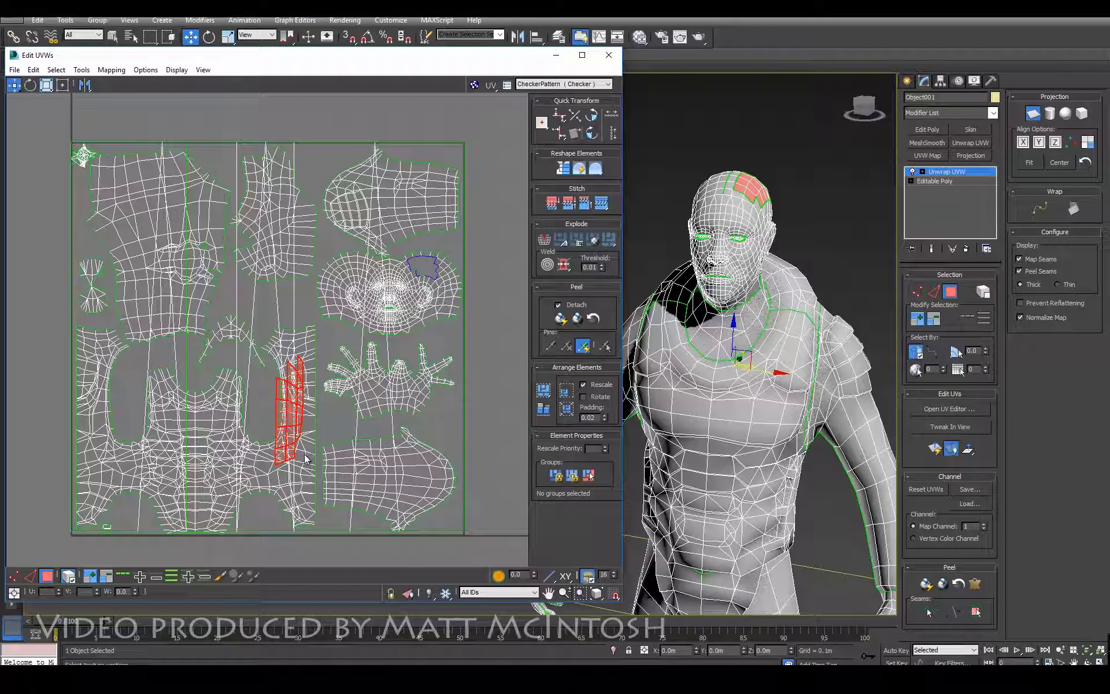
pyautogui.click(1023, 145)
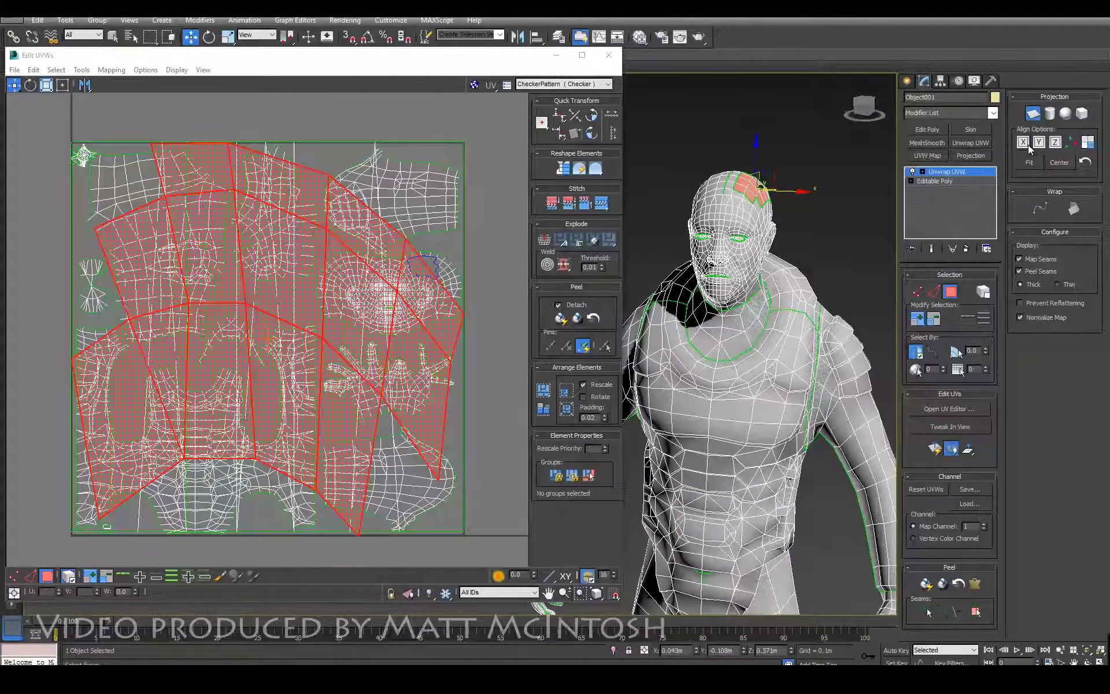
pyautogui.click(1040, 144)
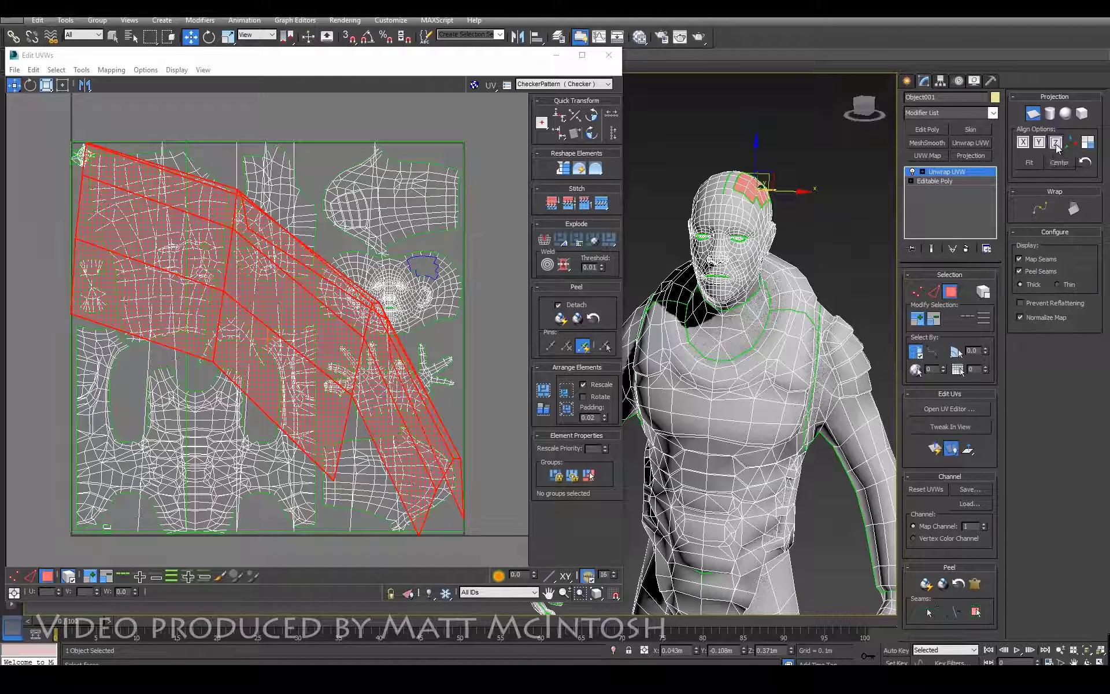
pyautogui.click(1056, 146)
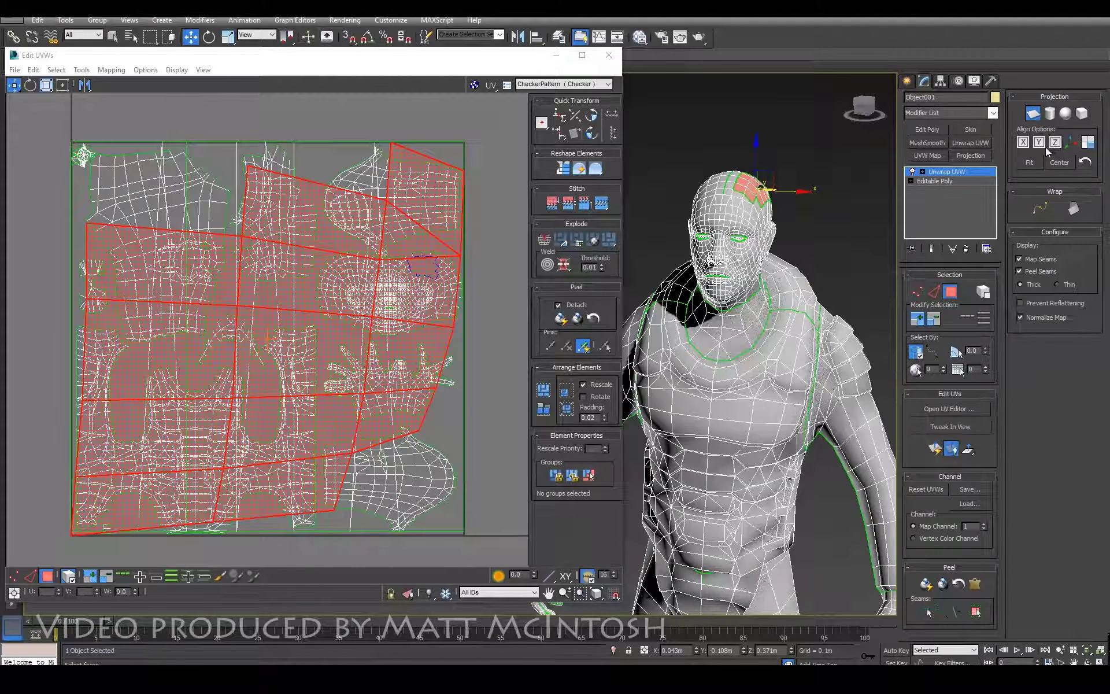
pyautogui.click(1035, 115)
# Move the planar-mapped head patch out of the UV square into the empty space beside it
pyautogui.keyDown('ctrl'); pyautogui.keyDown('alt'); pyautogui.moveTo(345, 303); pyautogui.dragTo(331, 327, button='middle'); pyautogui.keyUp('alt'); pyautogui.keyUp('ctrl')
pyautogui.moveTo(331, 327); pyautogui.dragTo(292, 340, button='middle')
pyautogui.moveTo(150, 408); pyautogui.dragTo(394, 240)
pyautogui.moveTo(395, 240); pyautogui.dragTo(202, 336, button='middle')
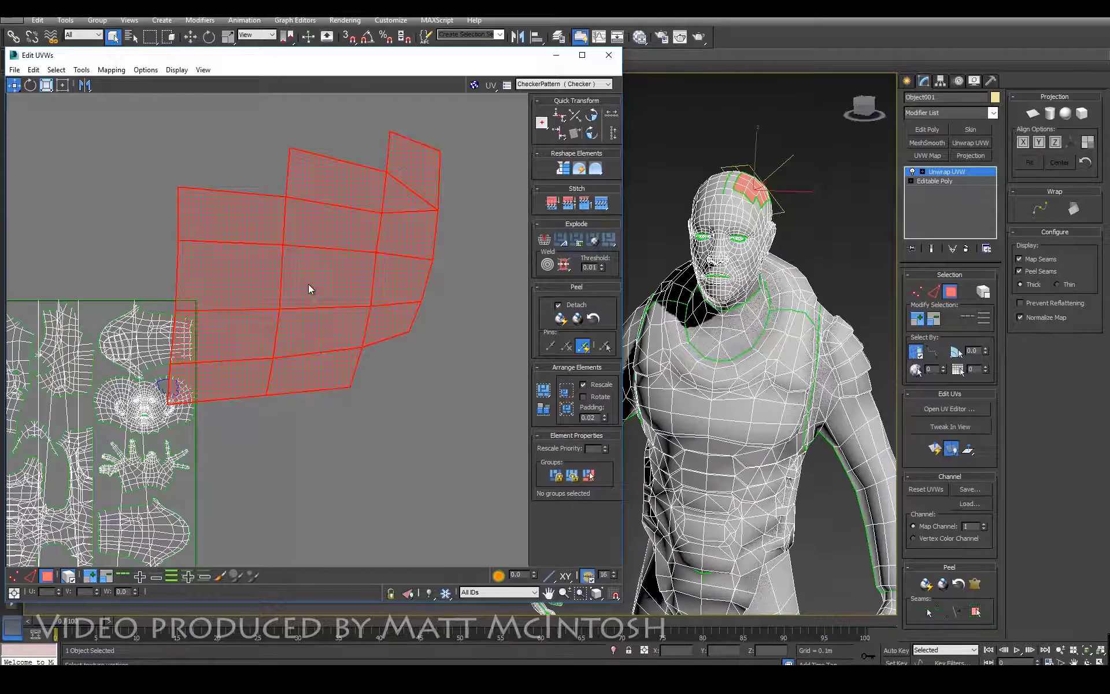
pyautogui.moveTo(332, 287); pyautogui.dragTo(391, 289)
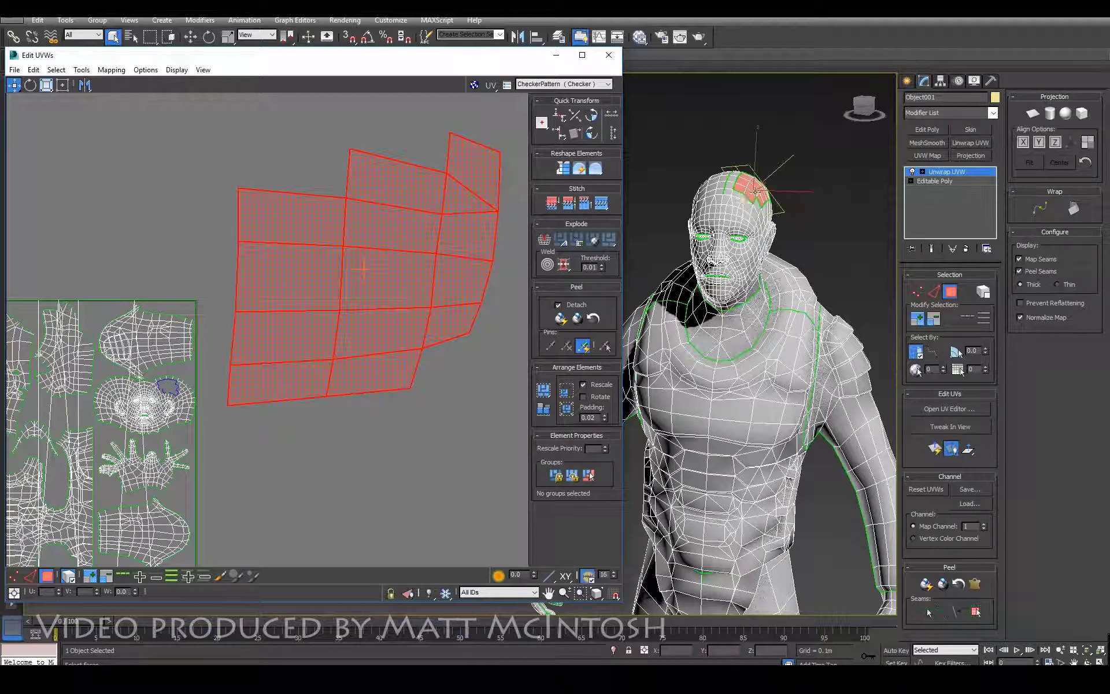
# Try committing a pelt map on the whole head element without running the pelt simulation, and undo it
pyautogui.keyDown('alt'); pyautogui.moveTo(765, 202); pyautogui.dragTo(726, 266, button='middle'); pyautogui.keyUp('alt')
pyautogui.moveTo(726, 266); pyautogui.dragTo(752, 271, button='middle')
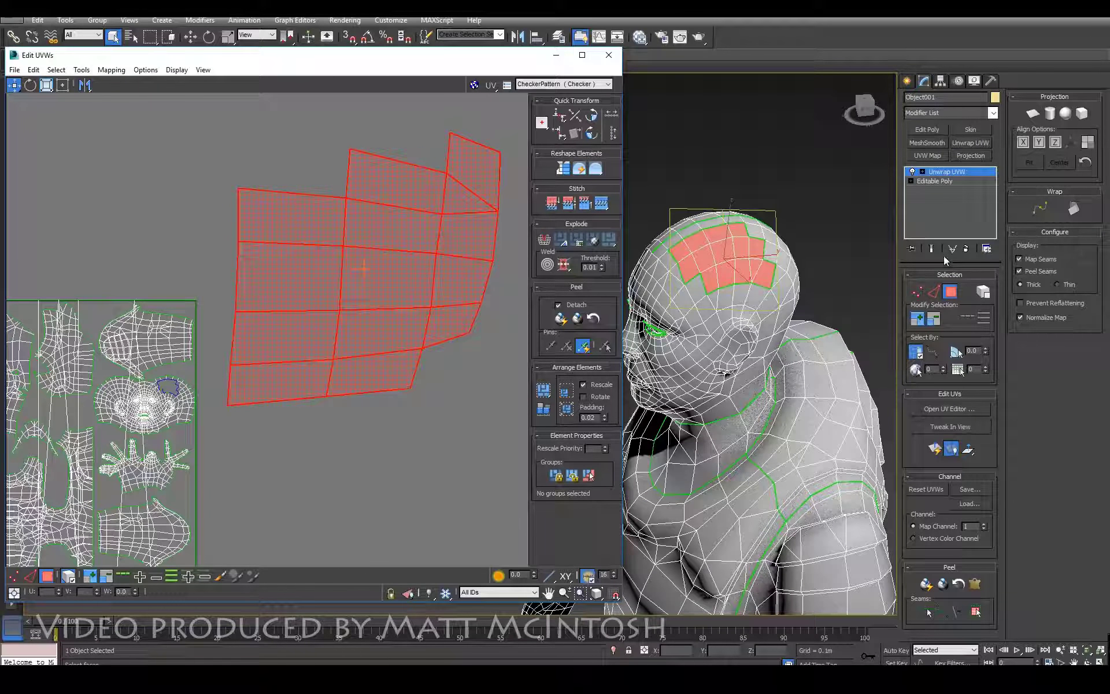
pyautogui.moveTo(854, 249); pyautogui.dragTo(791, 279)
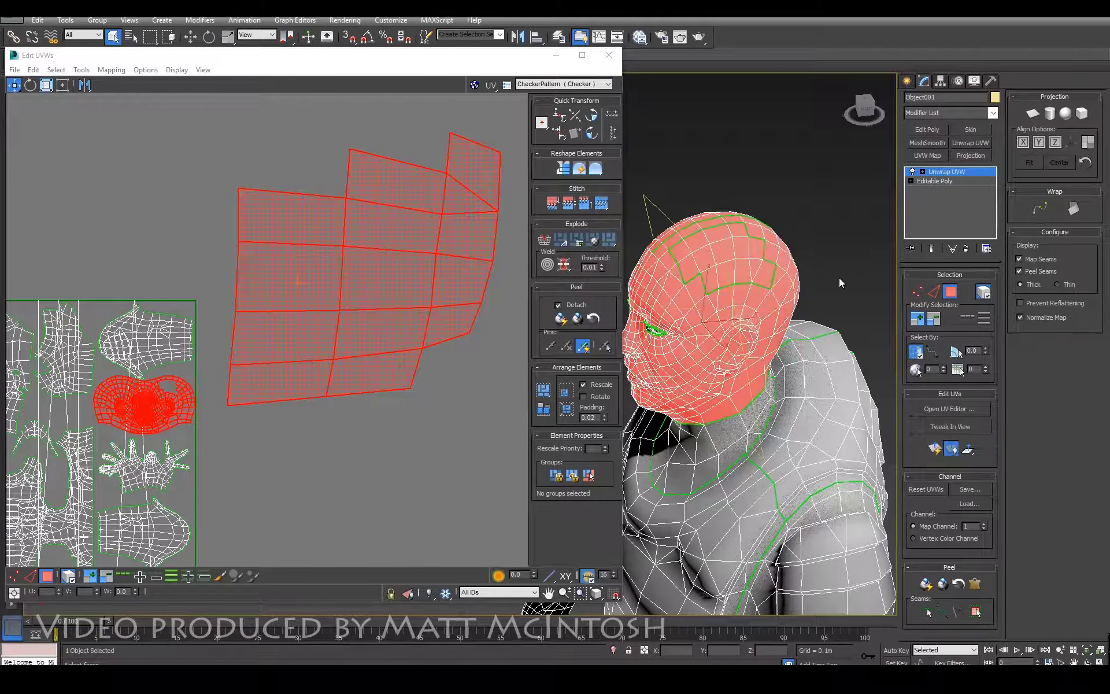
pyautogui.keyDown('alt'); pyautogui.moveTo(748, 389); pyautogui.dragTo(801, 423, button='middle'); pyautogui.keyUp('alt')
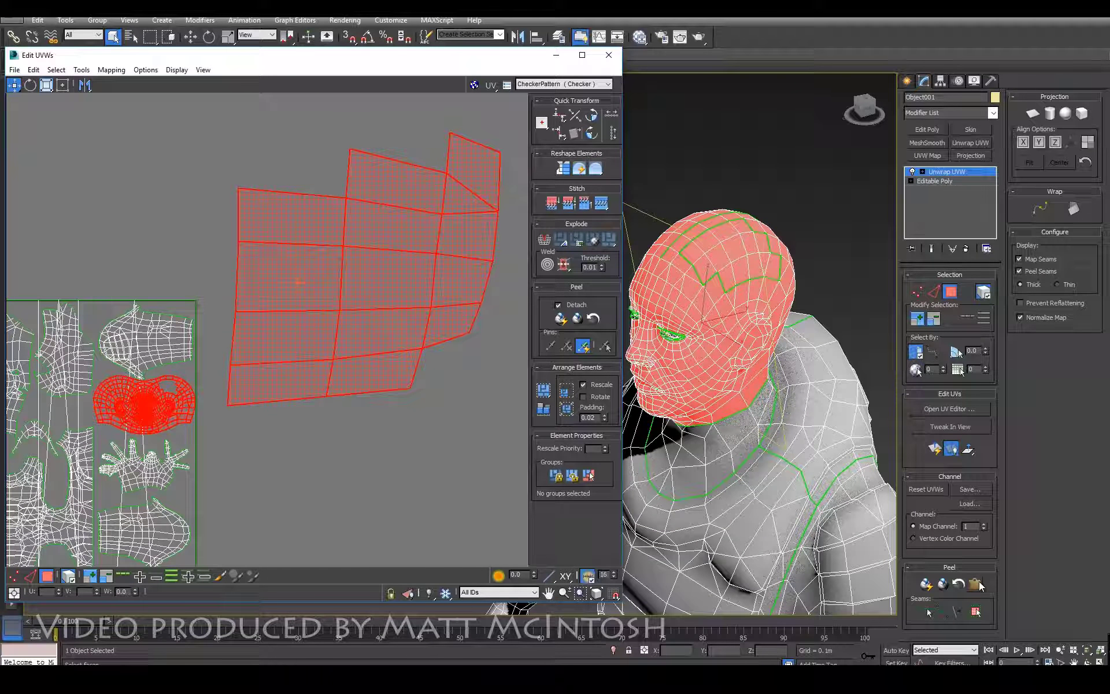
pyautogui.click(976, 584)
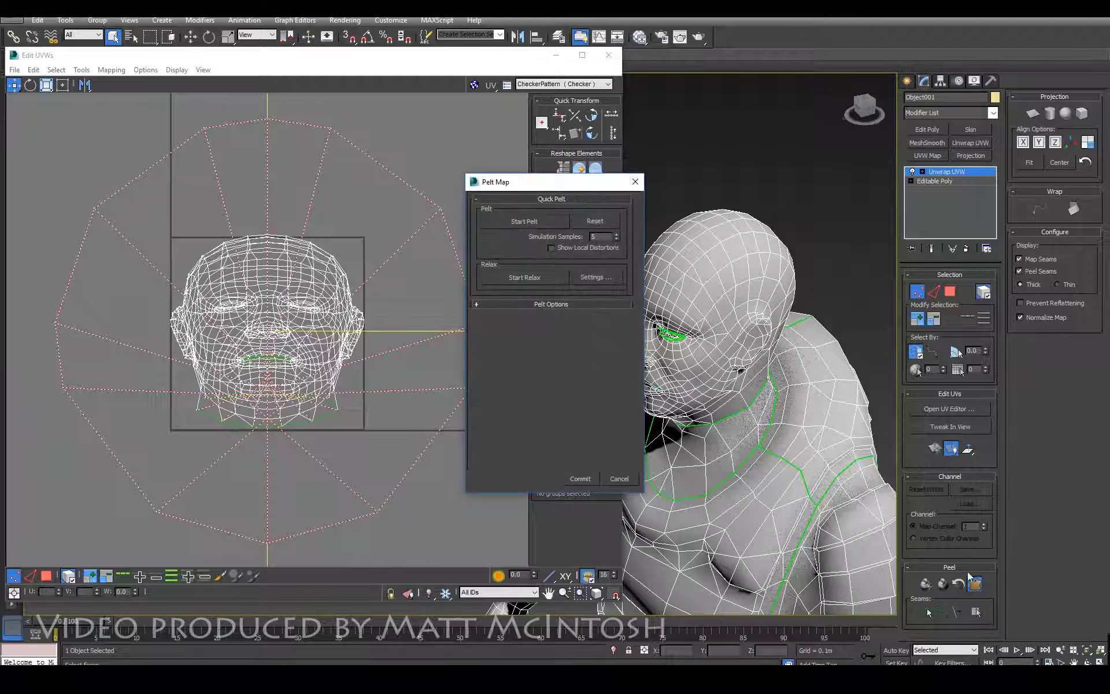
pyautogui.click(592, 477)
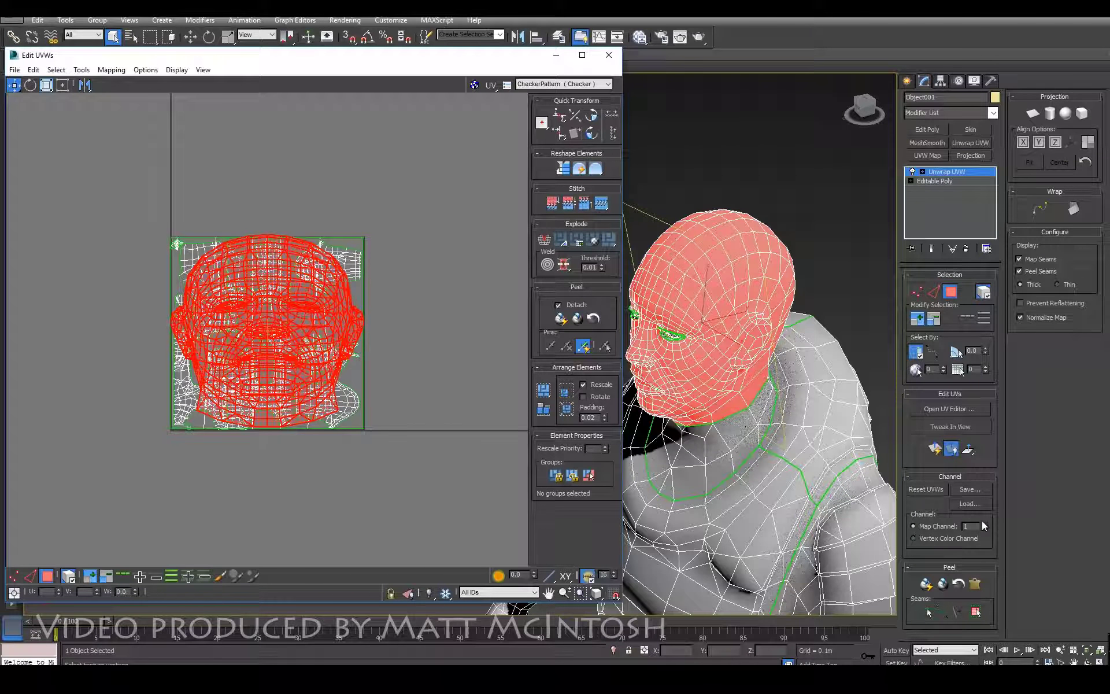
pyautogui.hotkey('ctrl', 'z')
pyautogui.click(437, 302)
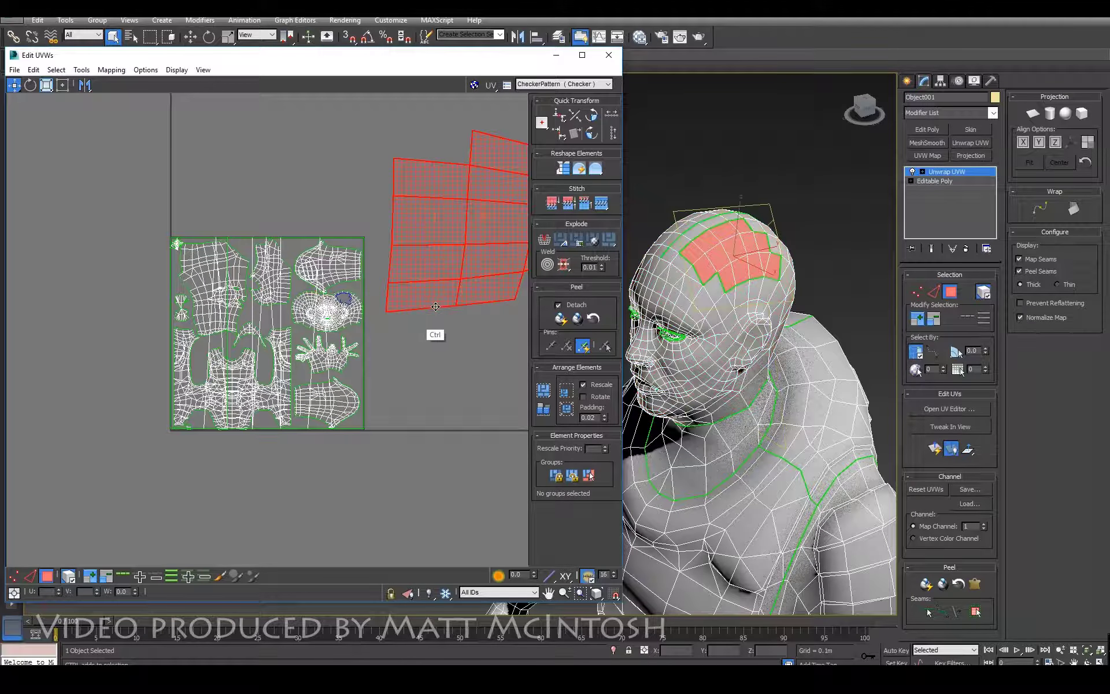
# Move the oversized shells that overlap the other islands out past the left side of the UV square
pyautogui.scroll(6, 767, 292)
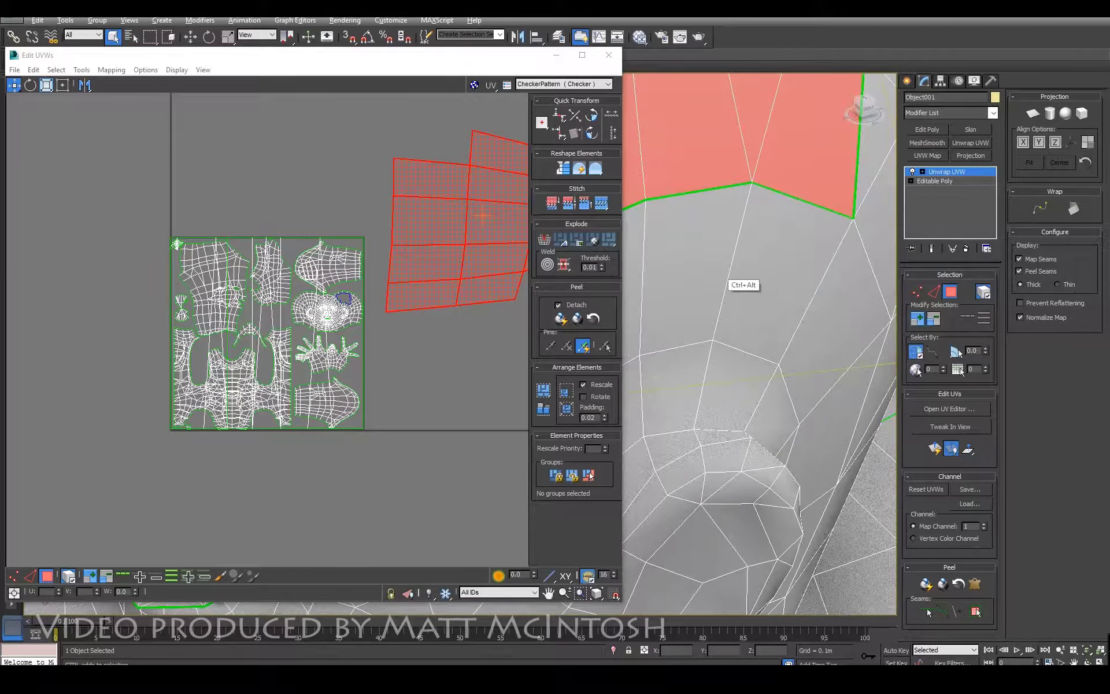
pyautogui.scroll(-2, 767, 292)
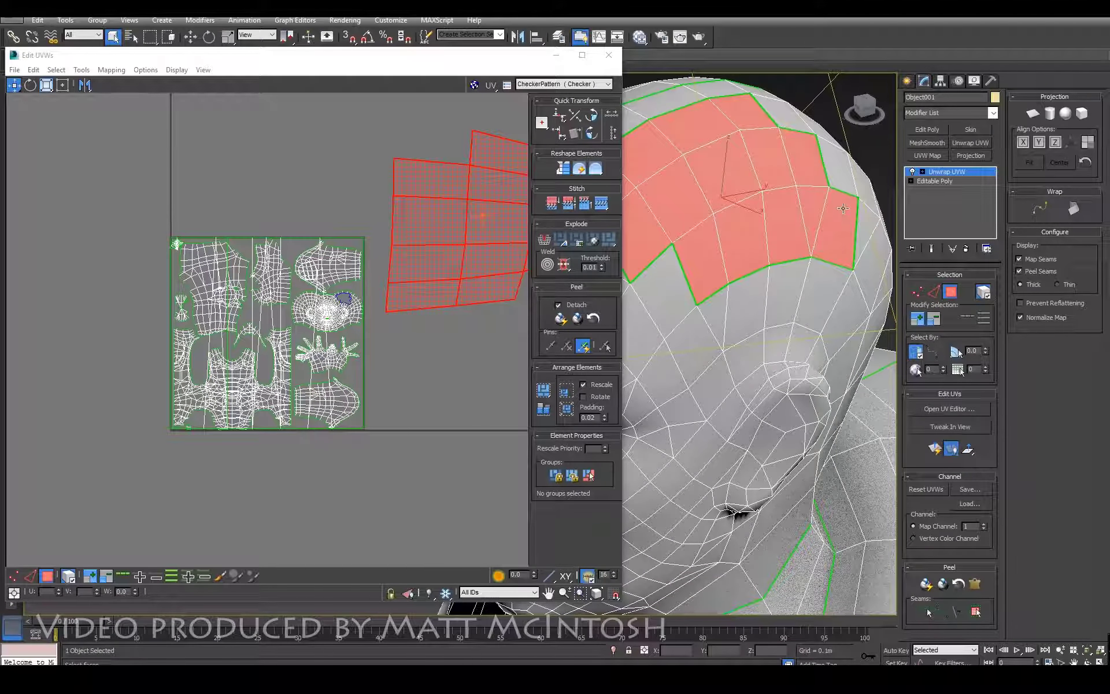
pyautogui.moveTo(395, 281); pyautogui.dragTo(251, 282, button='middle')
pyautogui.click(283, 353)
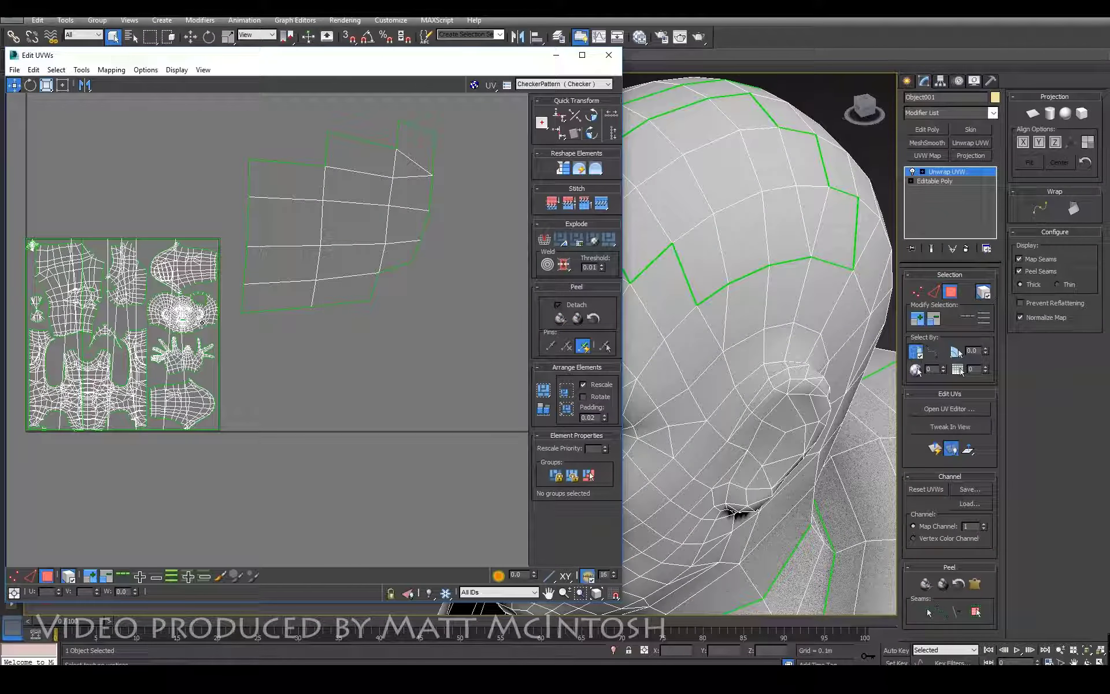
pyautogui.hotkey('ctrl', 'a')
pyautogui.scroll(2, 214, 368)
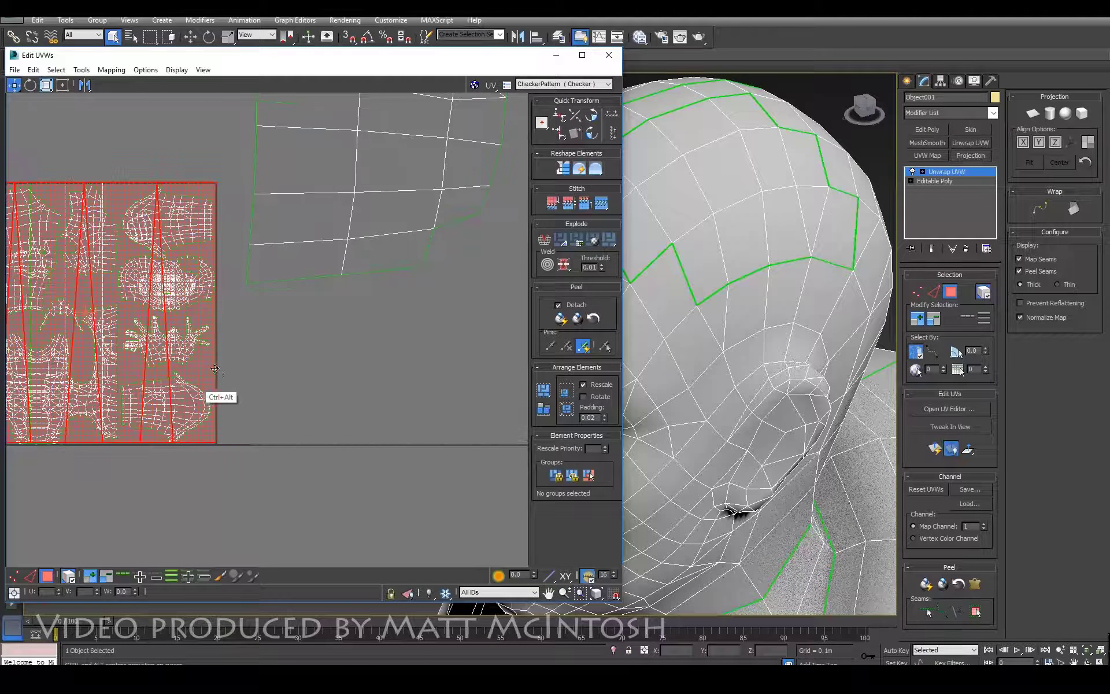
pyautogui.moveTo(214, 368); pyautogui.dragTo(451, 413, button='middle')
pyautogui.moveTo(368, 366); pyautogui.dragTo(1, 220)
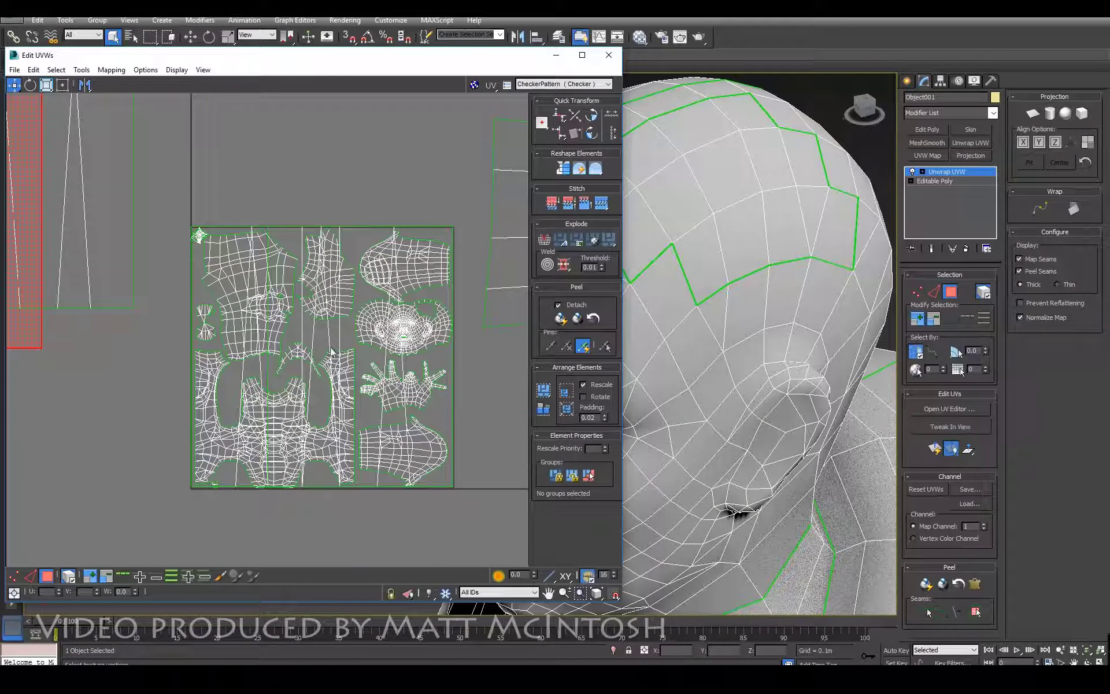
pyautogui.moveTo(334, 339); pyautogui.dragTo(0, 160)
# Move the head island out of the UV square to just below the separated head patch
pyautogui.scroll(3, 416, 339)
pyautogui.moveTo(416, 339); pyautogui.dragTo(182, 347, button='middle')
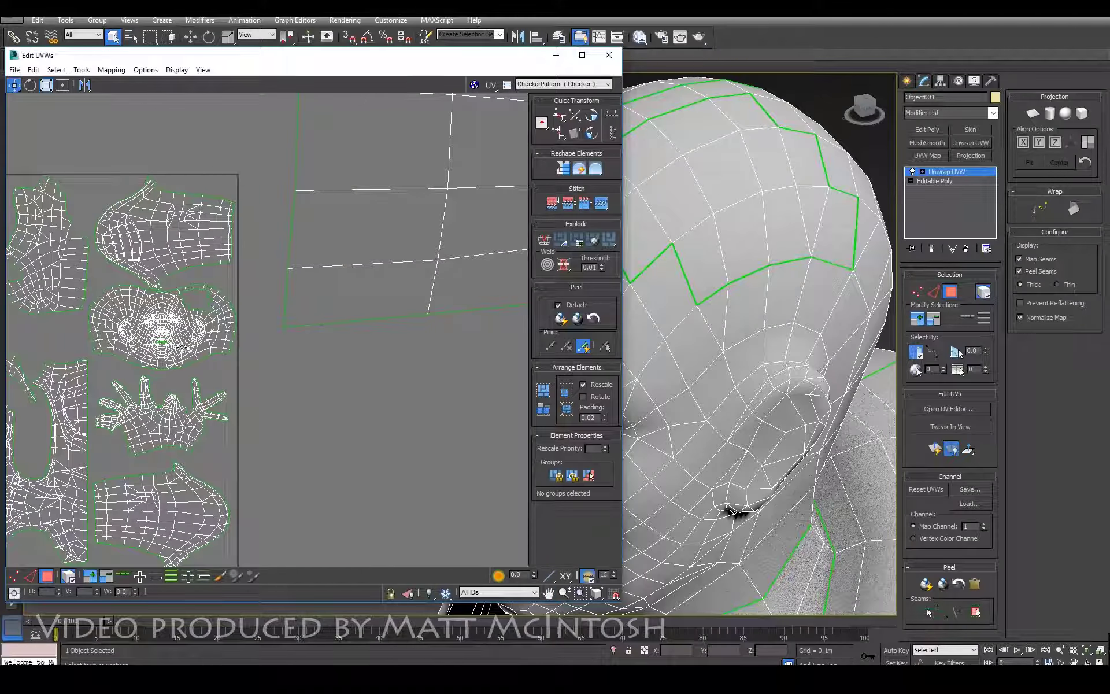
pyautogui.moveTo(182, 347); pyautogui.dragTo(472, 421)
pyautogui.scroll(-4, 449, 379)
pyautogui.moveTo(451, 379); pyautogui.dragTo(292, 433, button='middle')
pyautogui.scroll(1, 248, 355)
# Select the separated head patch and shrink it non-uniformly in Freeform mode to slightly narrower than the head island
pyautogui.click(174, 338)
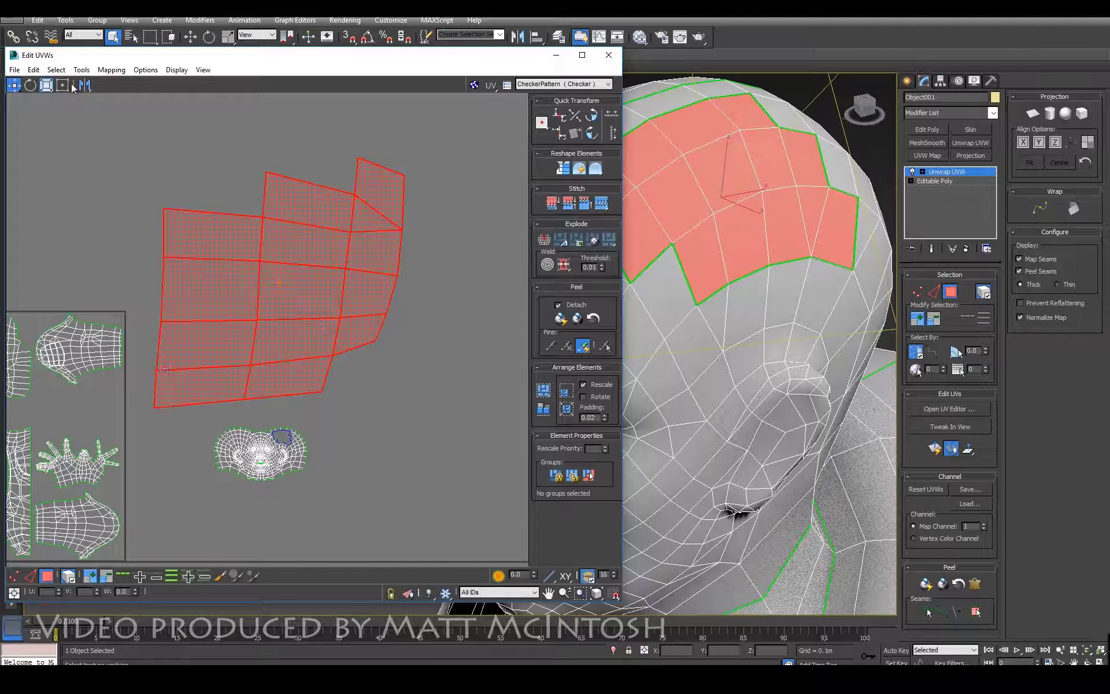
pyautogui.click(16, 89)
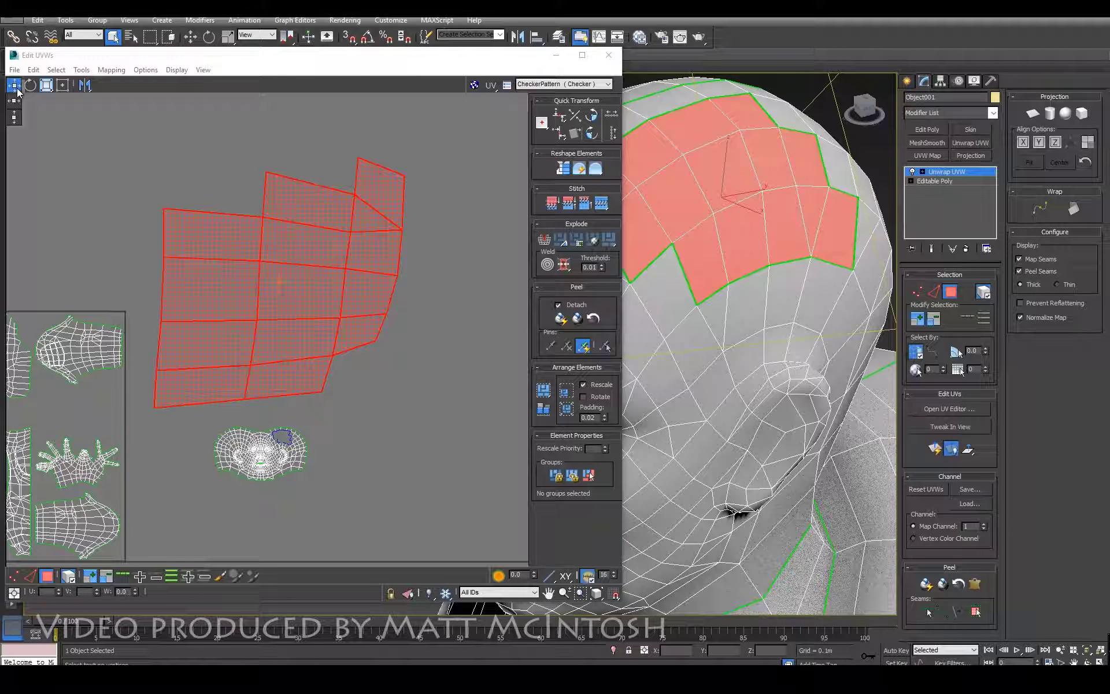
pyautogui.click(18, 120)
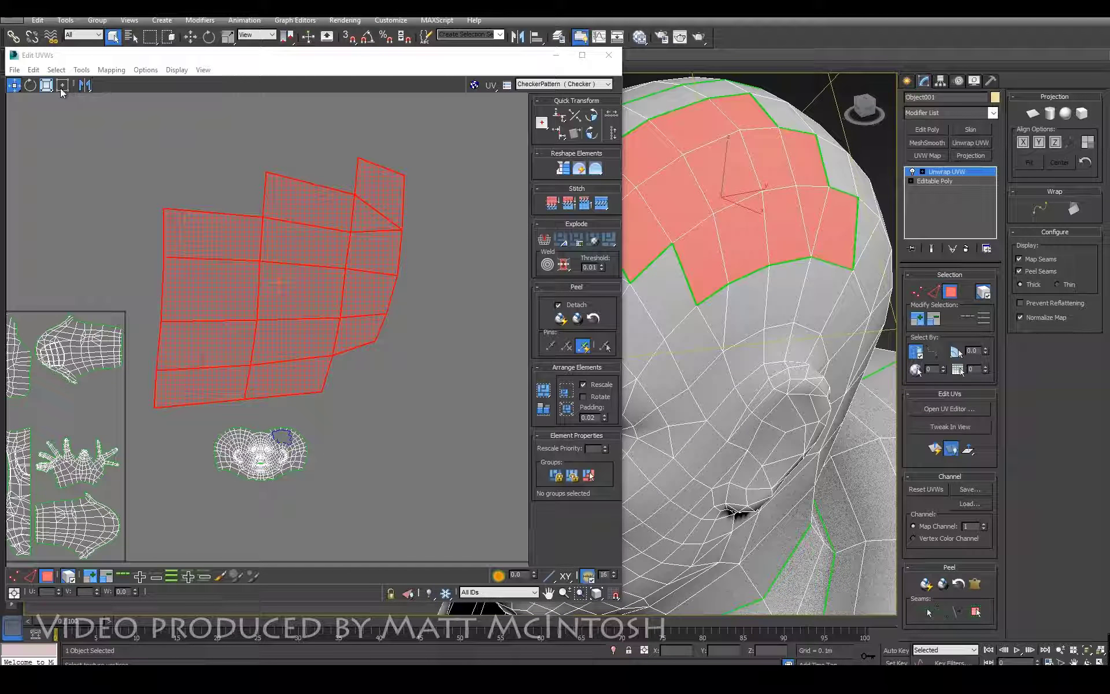
pyautogui.moveTo(297, 514); pyautogui.dragTo(373, 372, button='middle')
pyautogui.moveTo(373, 373); pyautogui.dragTo(336, 558, button='middle')
pyautogui.keyDown('ctrl'); pyautogui.keyDown('alt'); pyautogui.moveTo(371, 323); pyautogui.dragTo(362, 357, button='middle'); pyautogui.keyUp('alt'); pyautogui.keyUp('ctrl')
pyautogui.moveTo(361, 357); pyautogui.dragTo(331, 443, button='middle')
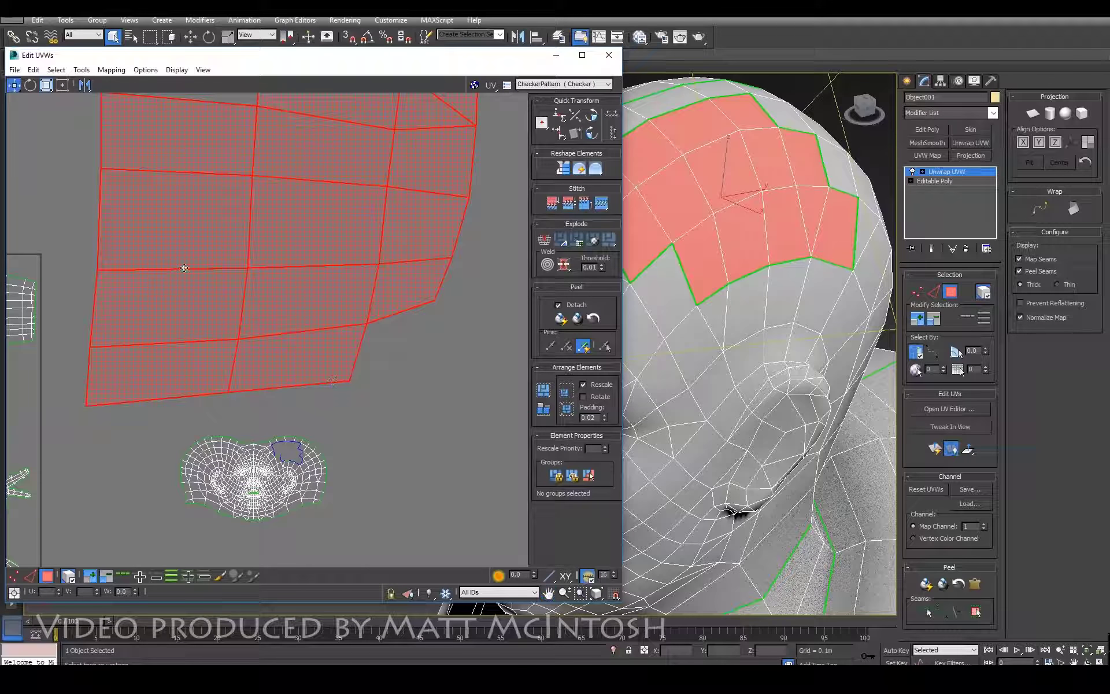
pyautogui.click(63, 87)
pyautogui.keyDown('ctrl'); pyautogui.keyDown('alt'); pyautogui.moveTo(340, 209); pyautogui.dragTo(332, 220, button='middle'); pyautogui.keyUp('alt'); pyautogui.keyUp('ctrl')
pyautogui.moveTo(331, 221); pyautogui.dragTo(314, 275, button='middle')
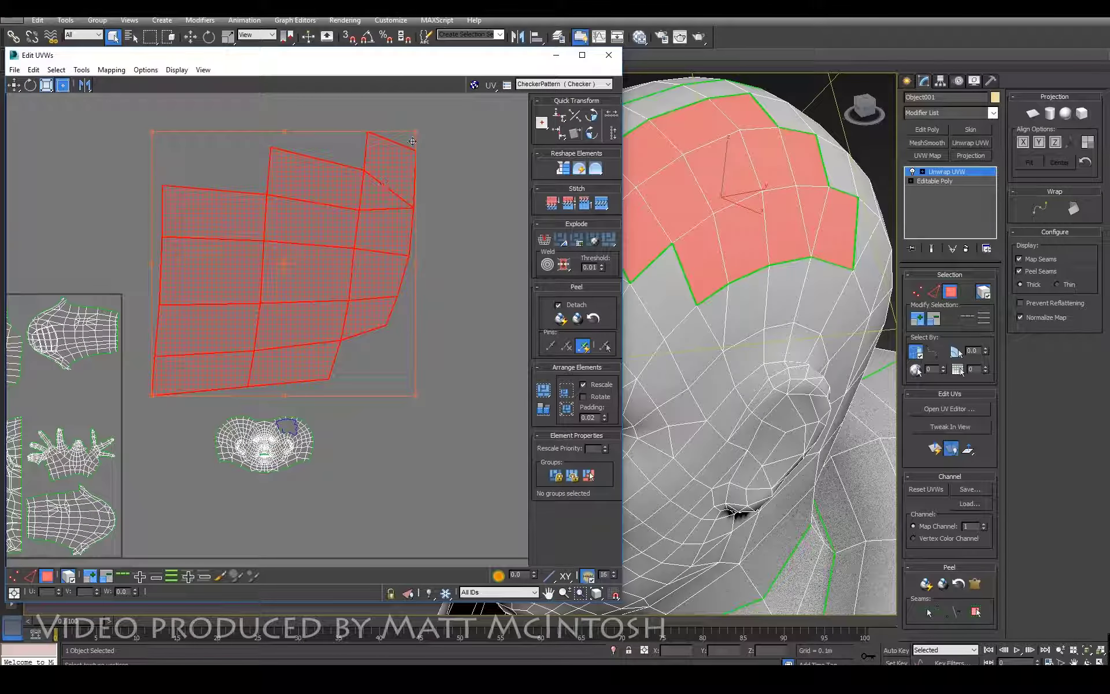
pyautogui.moveTo(415, 135); pyautogui.dragTo(230, 351)
pyautogui.moveTo(267, 421); pyautogui.dragTo(284, 312, button='middle')
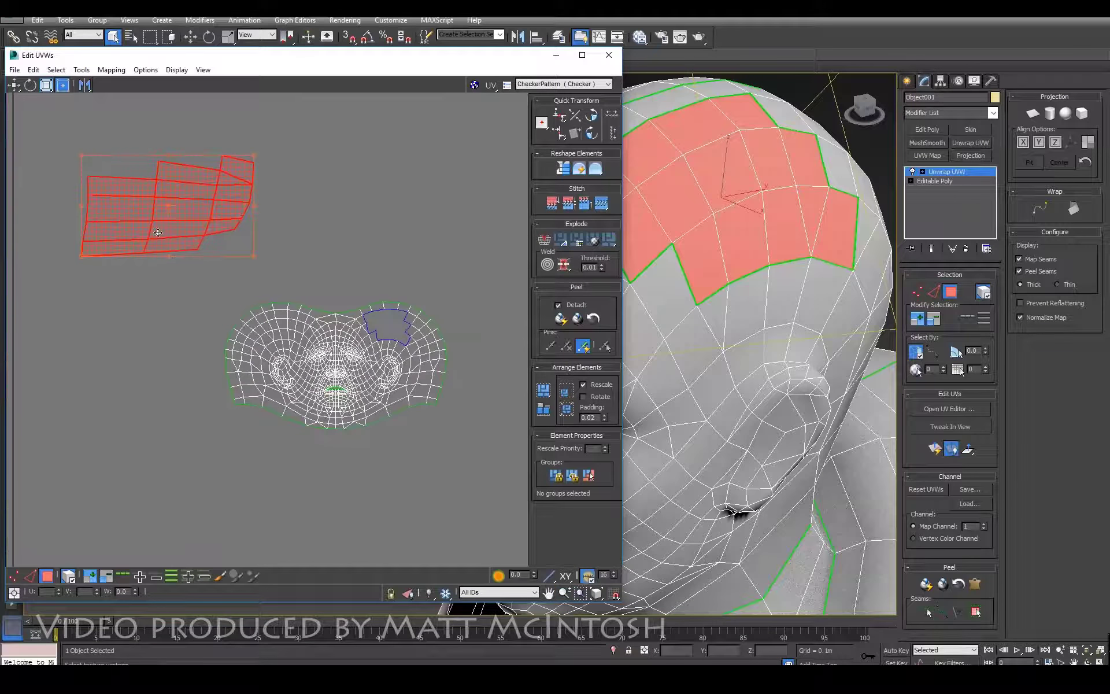
# Move the separated head patch to just above the gap in the head island and scale it down to about the gap's size
pyautogui.moveTo(143, 191); pyautogui.dragTo(422, 270)
pyautogui.scroll(5, 468, 278)
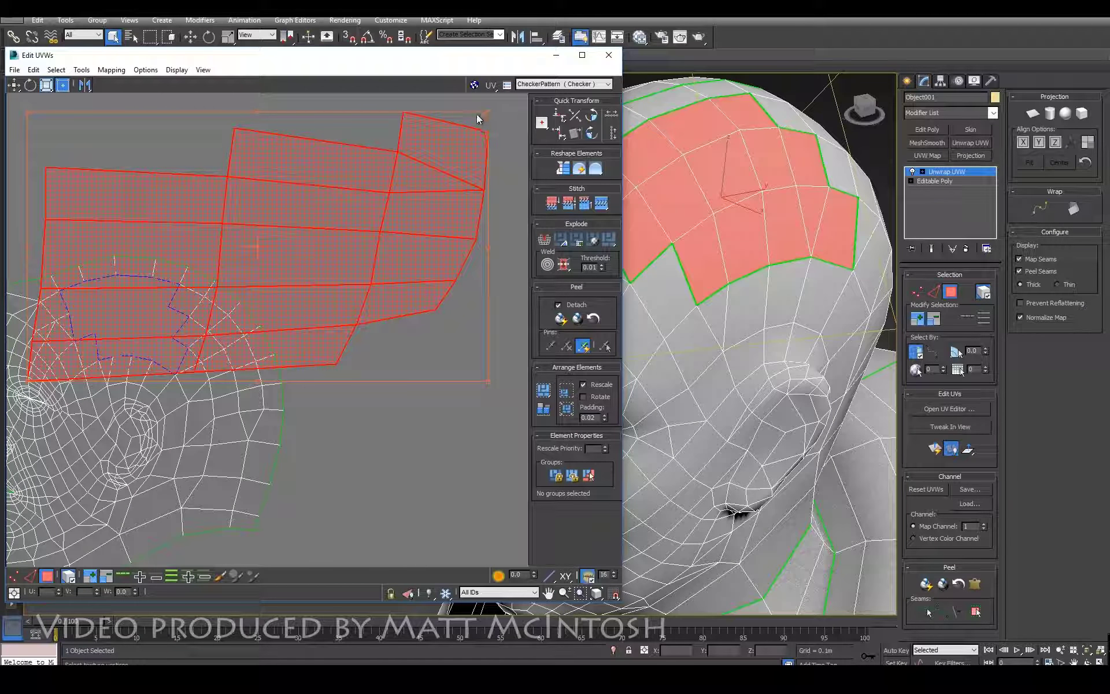
pyautogui.moveTo(472, 119); pyautogui.dragTo(181, 270)
pyautogui.moveTo(179, 327); pyautogui.dragTo(324, 270, button='middle')
pyautogui.moveTo(255, 282); pyautogui.dragTo(301, 141)
pyautogui.scroll(1, 303, 201)
pyautogui.moveTo(307, 200); pyautogui.dragTo(265, 326, button='middle')
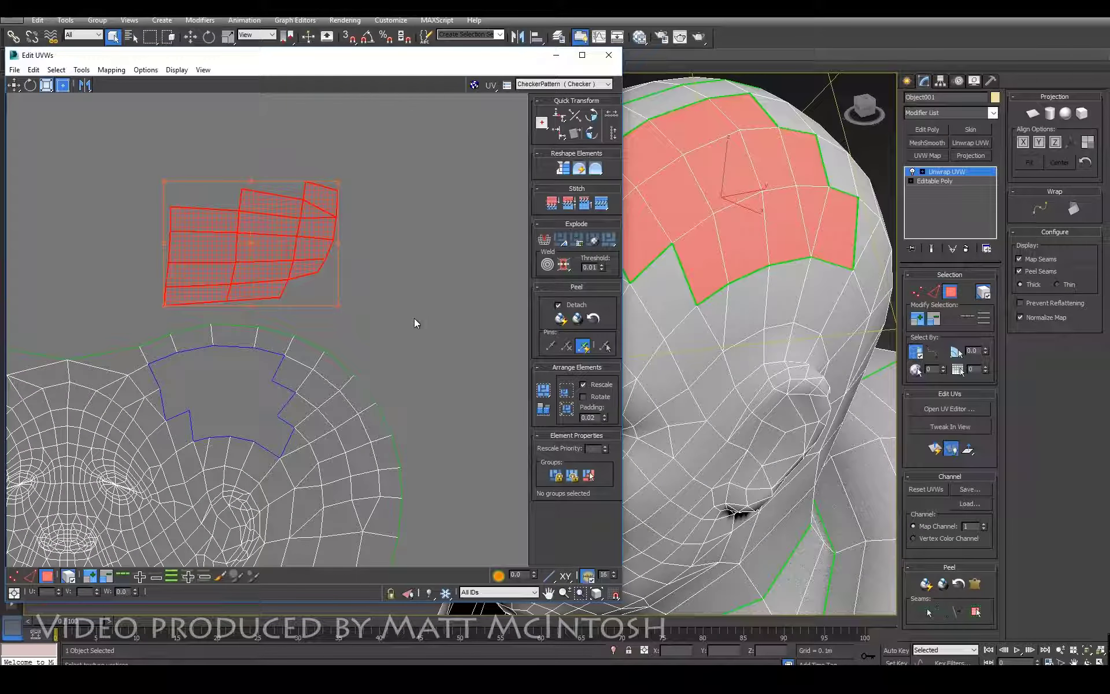
# Select single polygons along the patch's lower row one at a time to check which edges of the gap they share
pyautogui.click(466, 287)
pyautogui.moveTo(367, 339); pyautogui.dragTo(411, 296, button='middle')
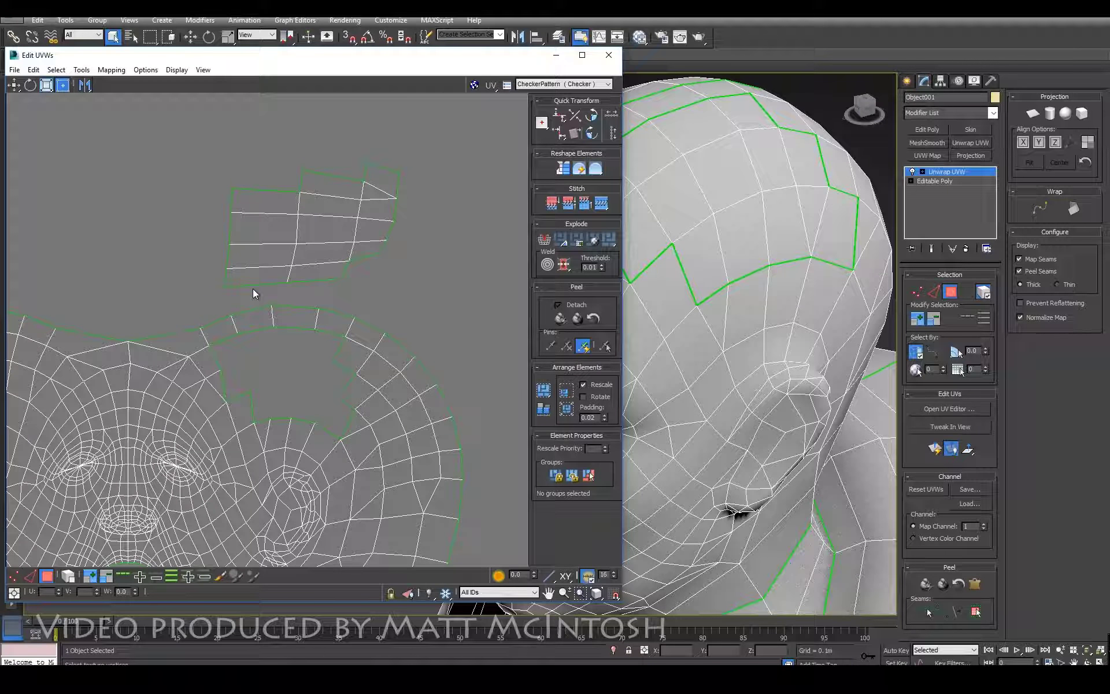
pyautogui.click(264, 272)
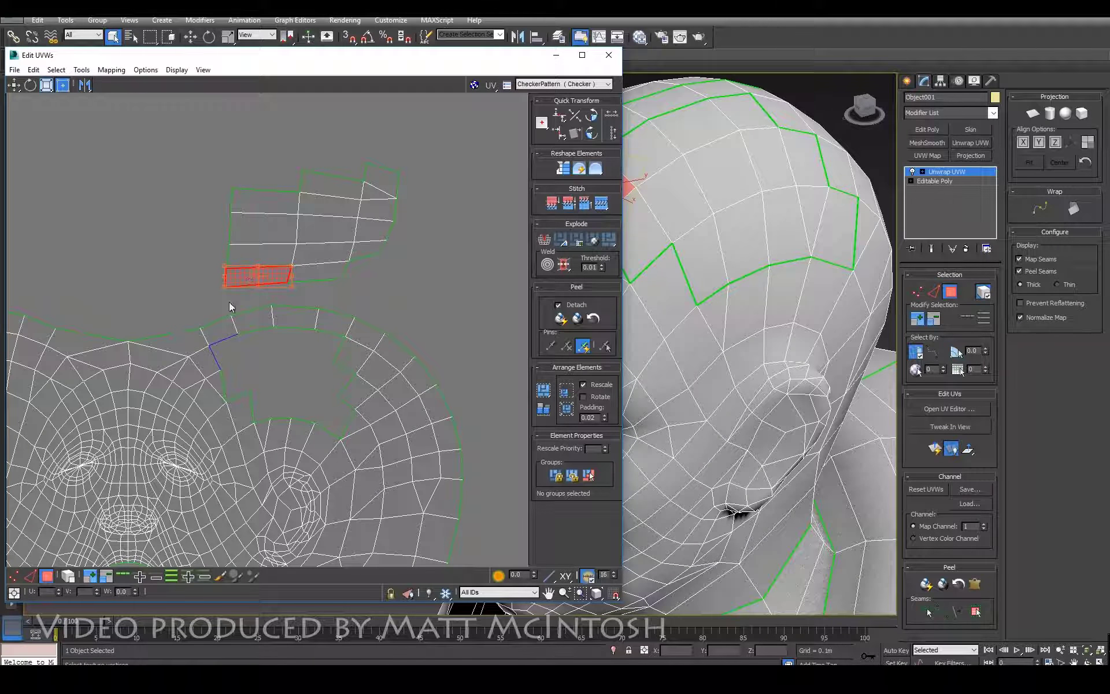
pyautogui.click(201, 294)
pyautogui.click(330, 277)
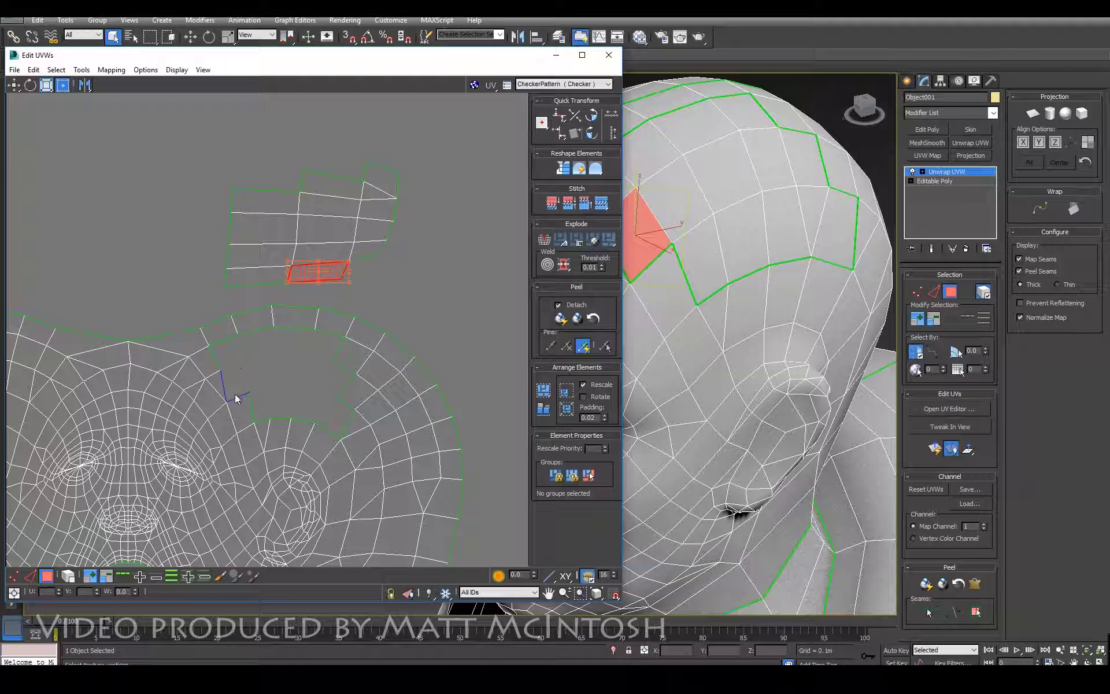
# Rotate the whole patch about a quarter turn clockwise to match the gap, and stitch it to the head island
pyautogui.moveTo(198, 200); pyautogui.dragTo(197, 190)
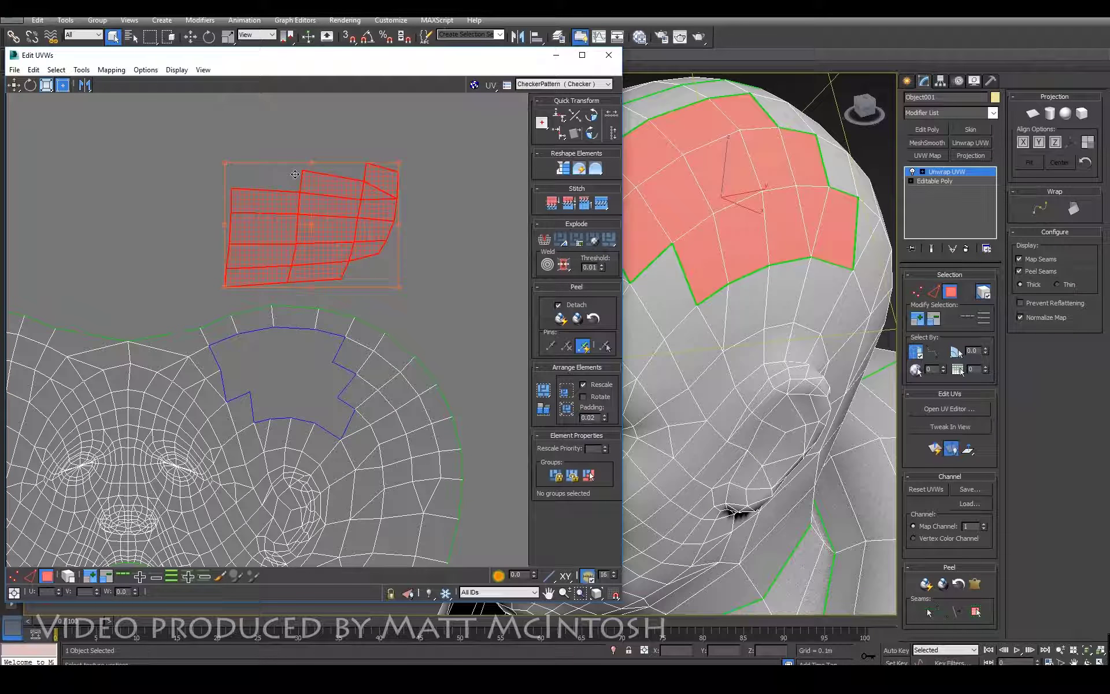
pyautogui.click(362, 185)
pyautogui.moveTo(412, 278); pyautogui.dragTo(368, 208)
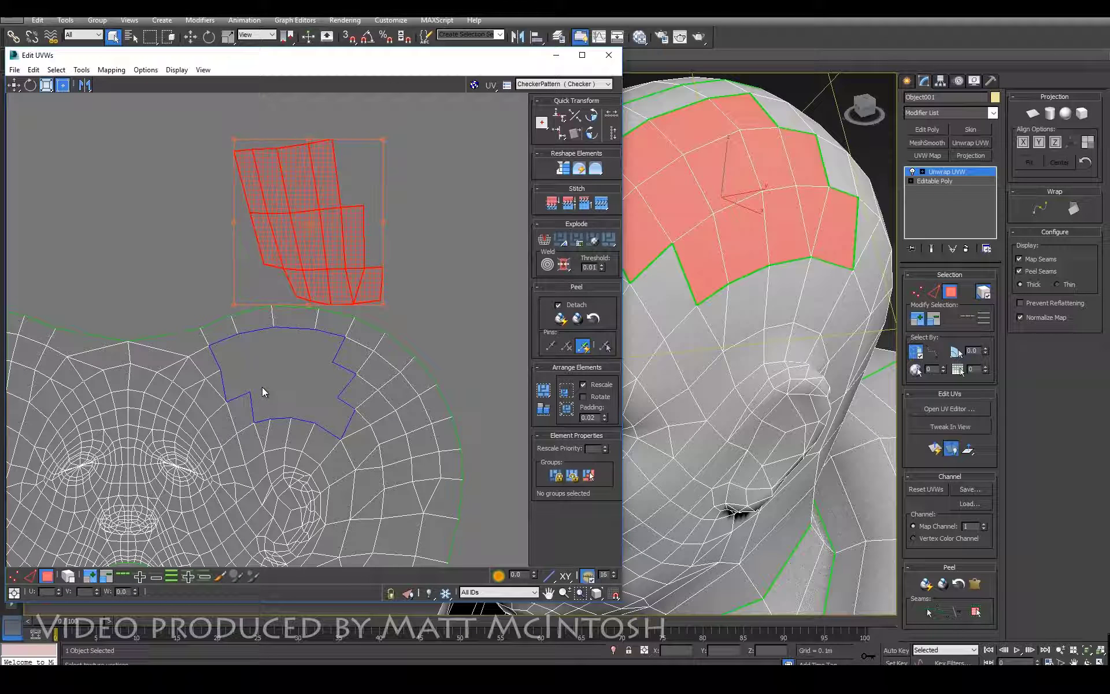
pyautogui.click(554, 204)
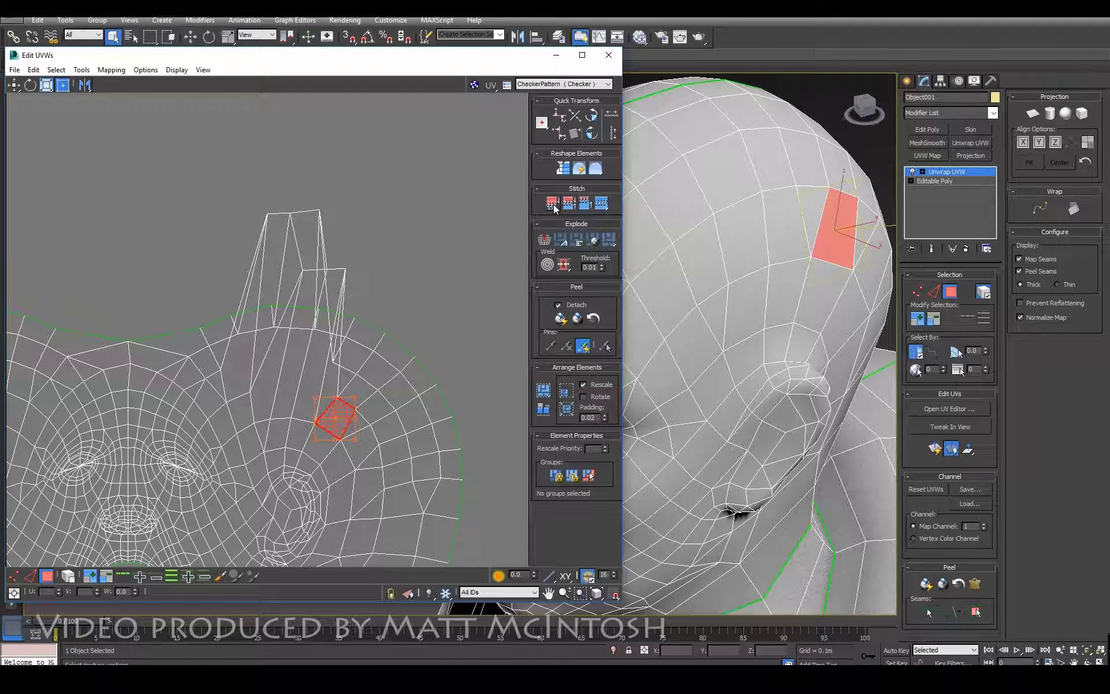
# Switch to vertex selection and select the stitched patch's vertices that stick out above the head island
pyautogui.moveTo(345, 323); pyautogui.dragTo(372, 287, button='middle')
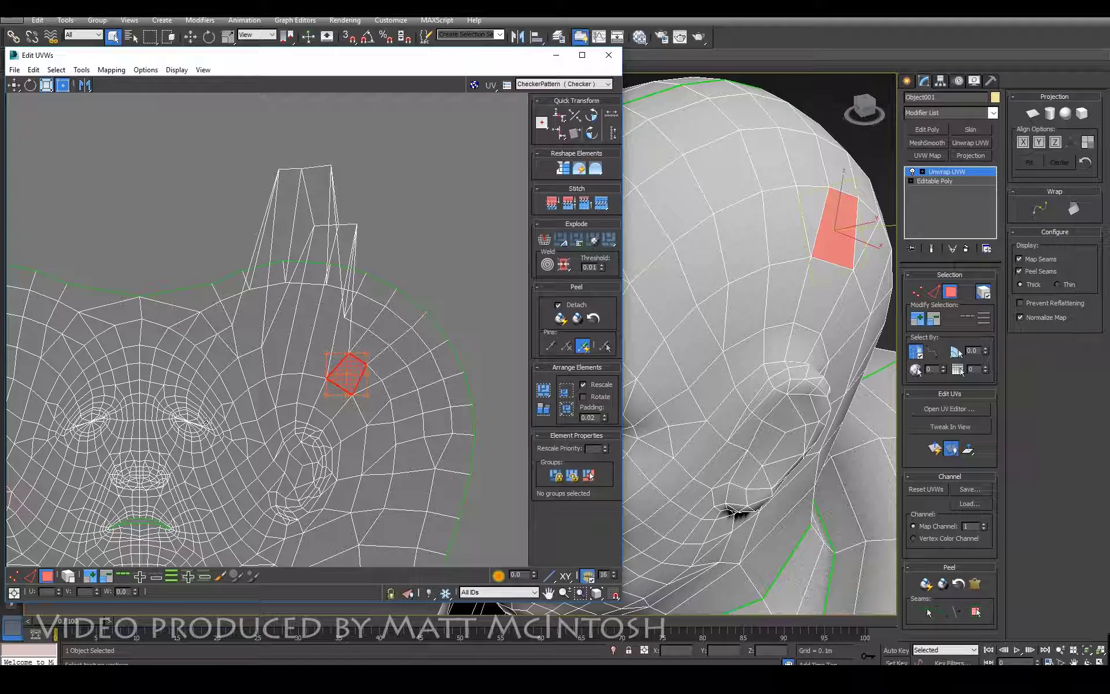
pyautogui.moveTo(325, 252); pyautogui.dragTo(338, 268, button='middle')
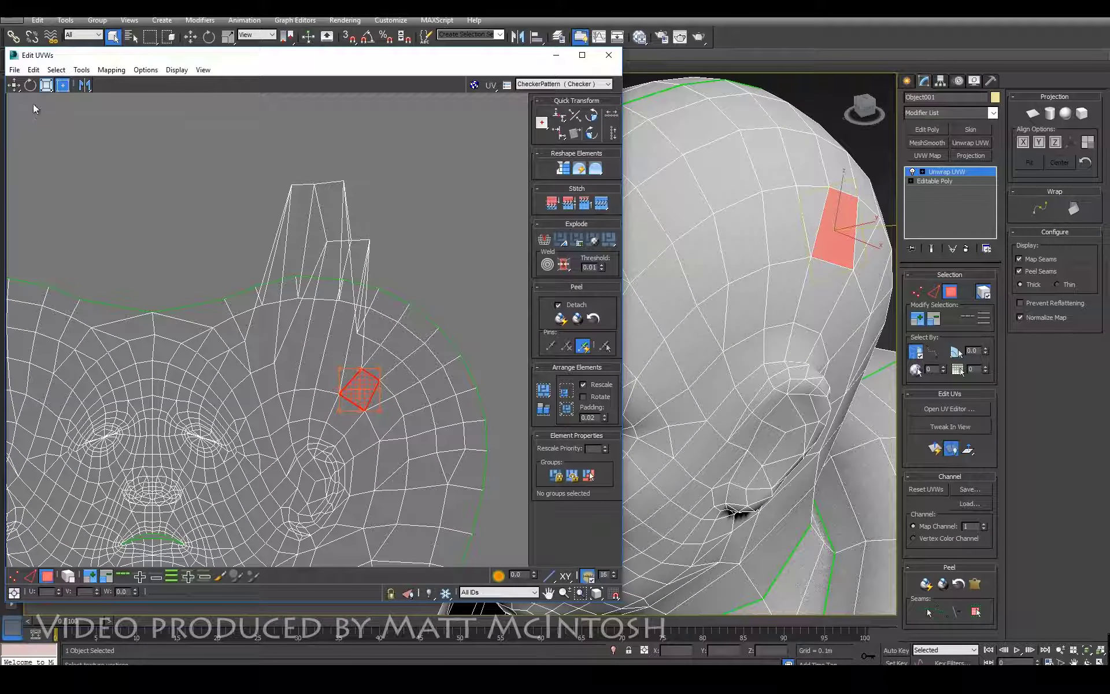
pyautogui.click(14, 576)
pyautogui.moveTo(233, 298); pyautogui.dragTo(382, 411)
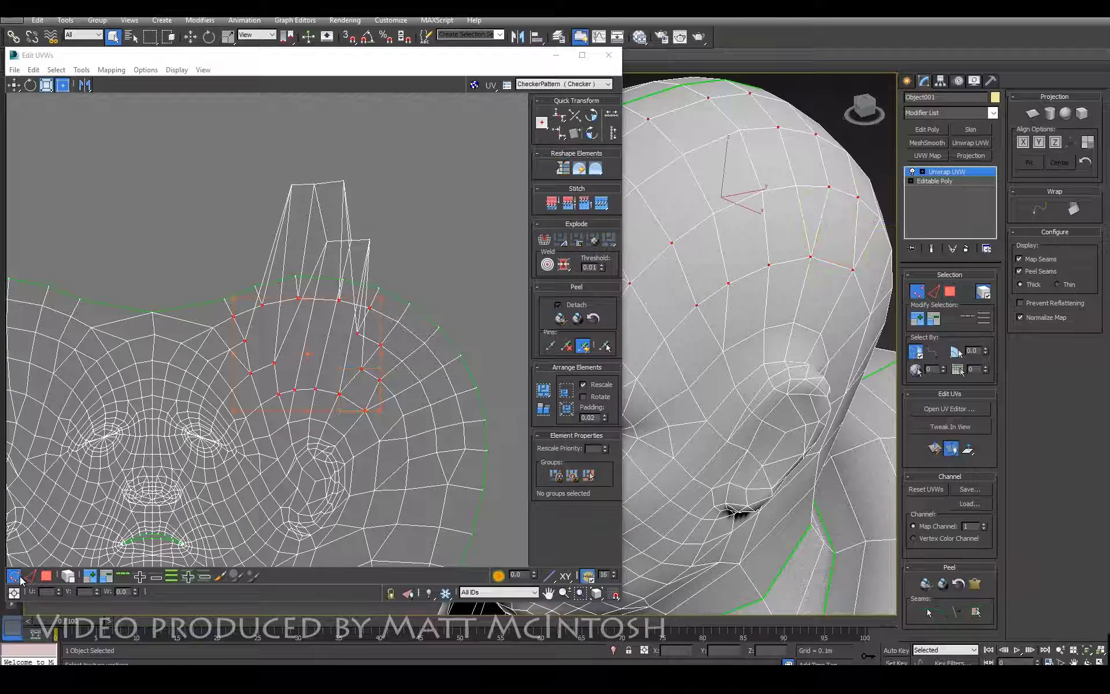
pyautogui.moveTo(378, 230); pyautogui.dragTo(441, 256)
# Relax the selected vertices by edge angles with 100 iterations and an amount of 0.1
pyautogui.click(81, 69)
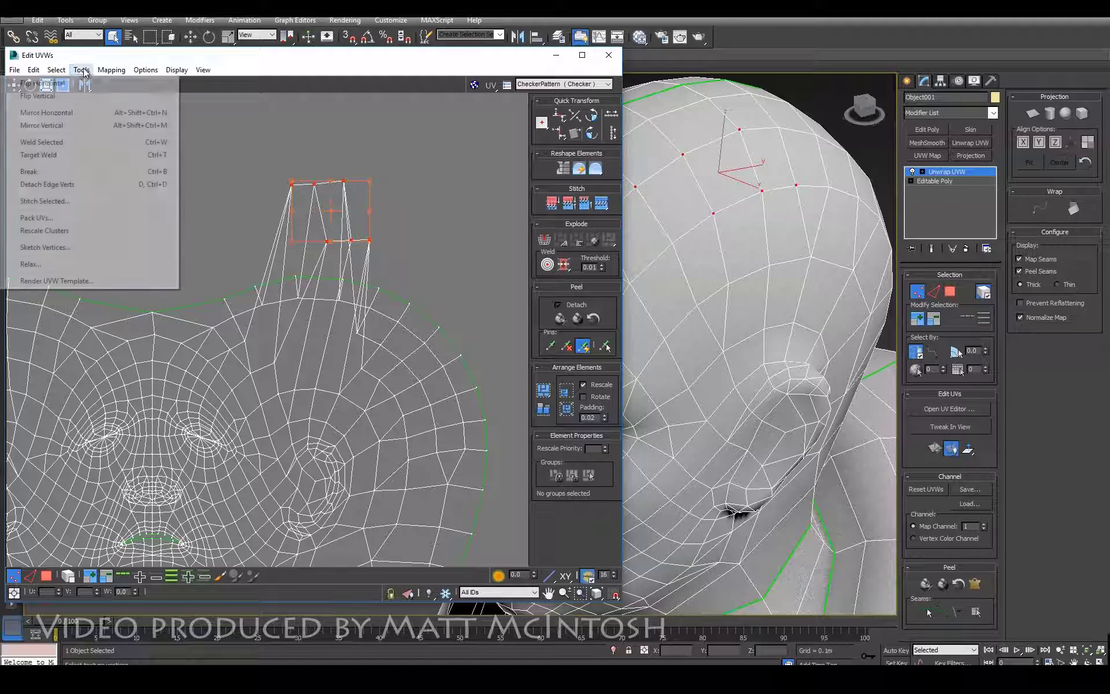
pyautogui.click(37, 265)
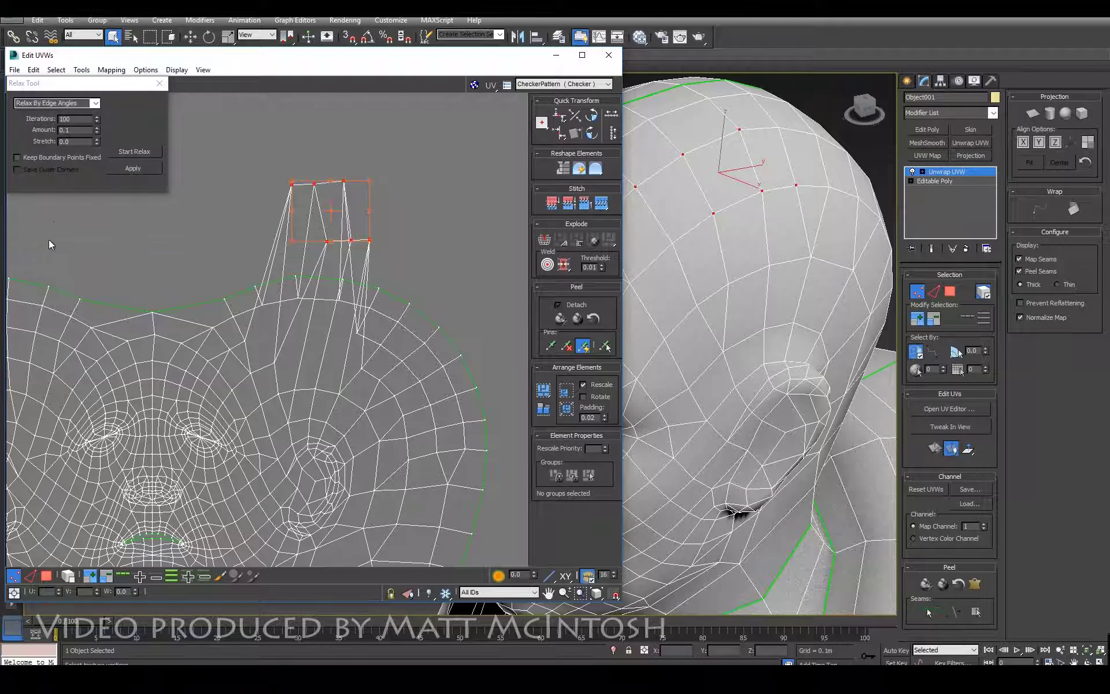
pyautogui.click(145, 166)
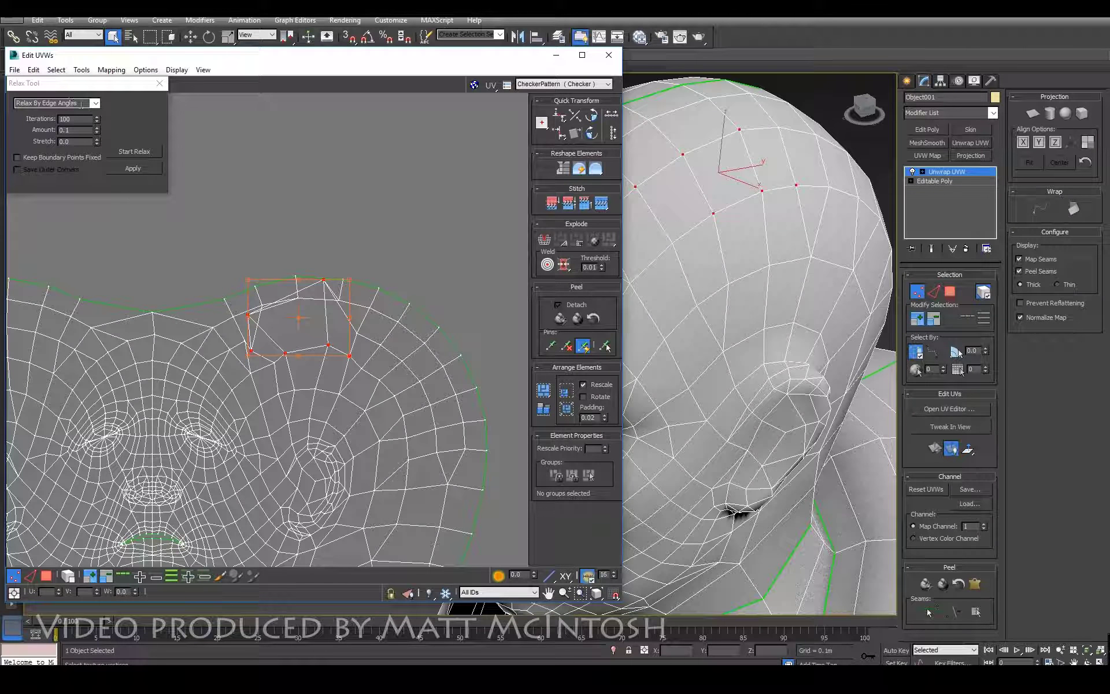
# Run a continuous relax on the same vertices by polygon angles, switch it to centers, stop it and clear the selection
pyautogui.click(95, 103)
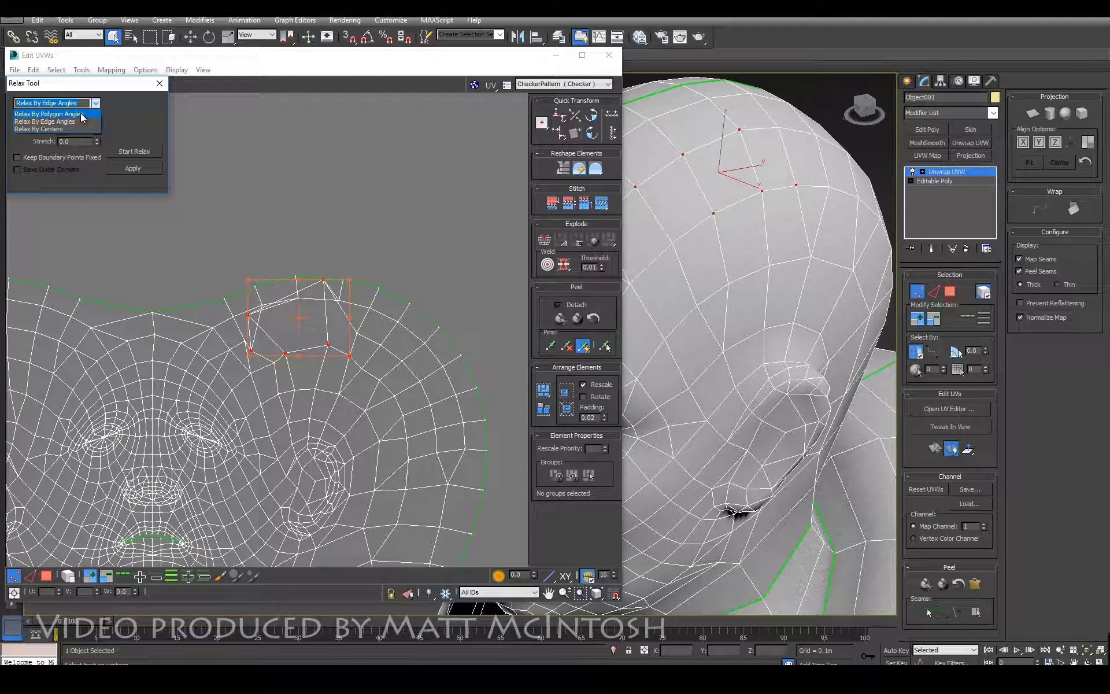
pyautogui.click(46, 118)
pyautogui.click(148, 153)
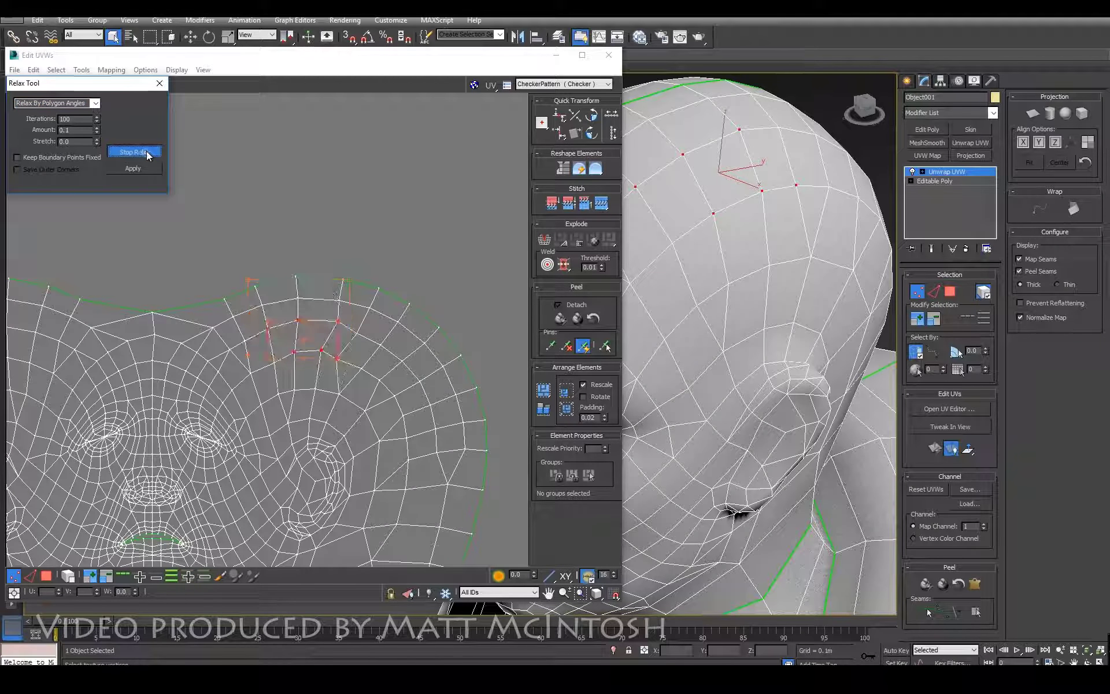
pyautogui.click(96, 104)
pyautogui.click(46, 126)
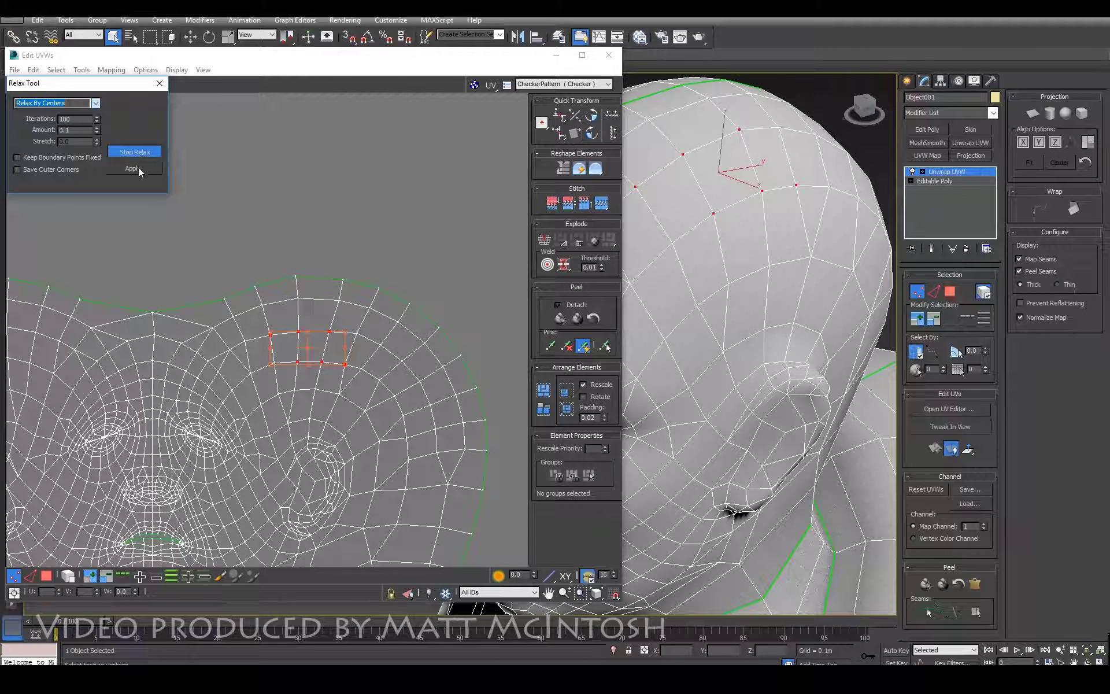
pyautogui.click(135, 151)
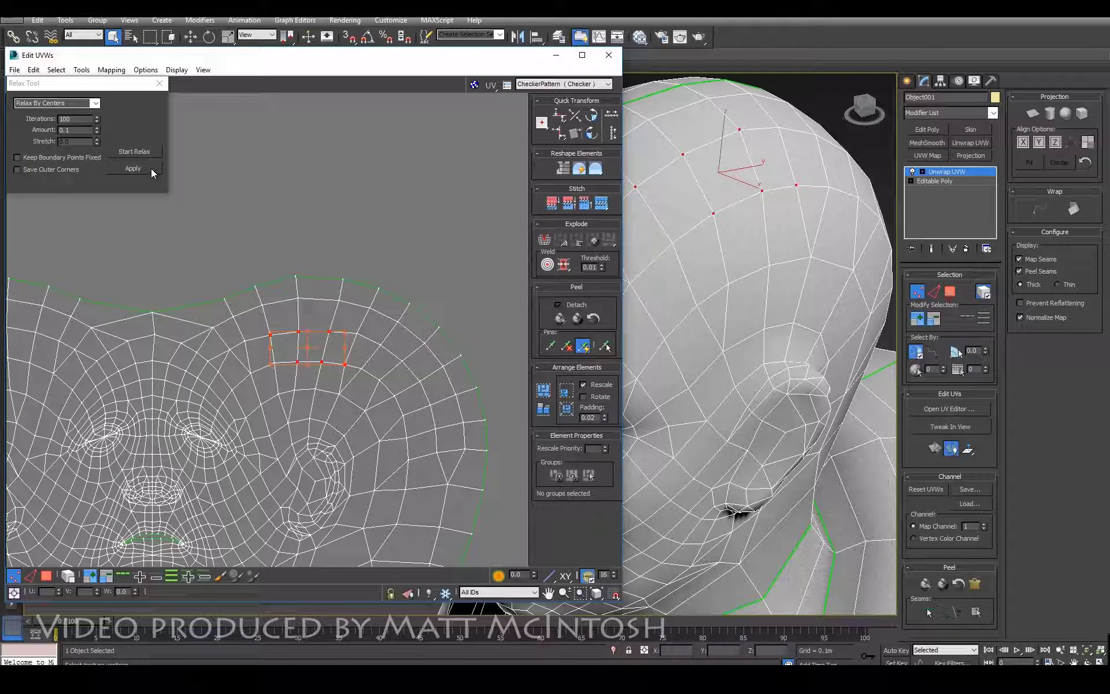
pyautogui.click(368, 260)
# Examine the whole head island and its upper outer edge for uneven spacing around the relaxed patch
pyautogui.moveTo(452, 365); pyautogui.dragTo(438, 304, button='middle')
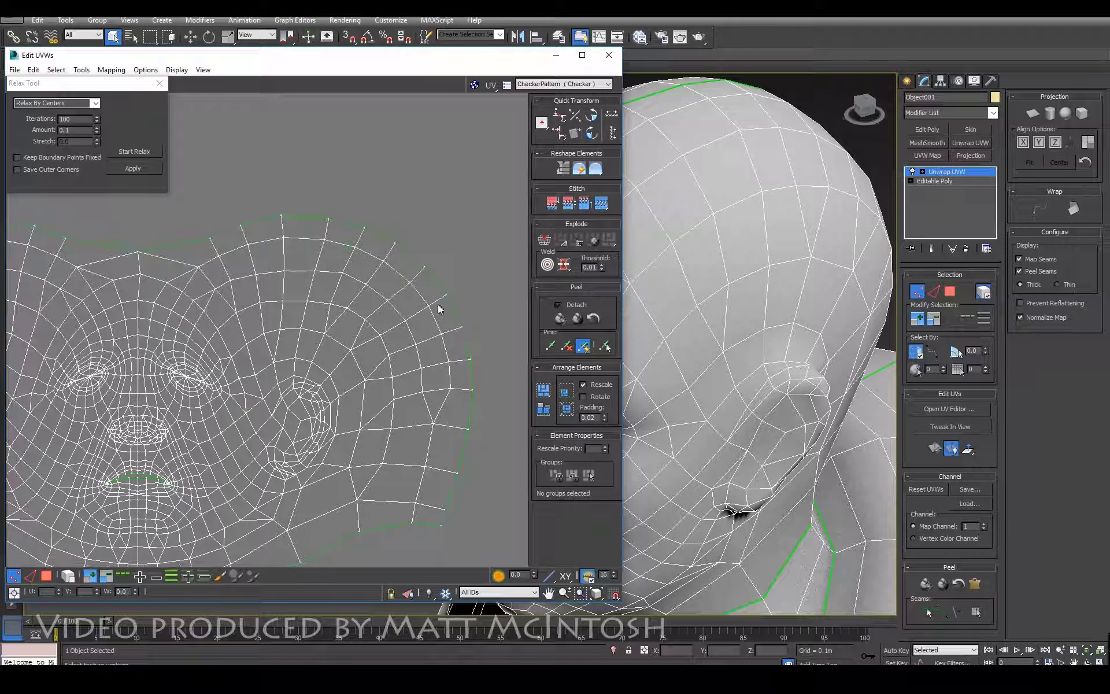
pyautogui.moveTo(289, 283); pyautogui.dragTo(369, 236, button='middle')
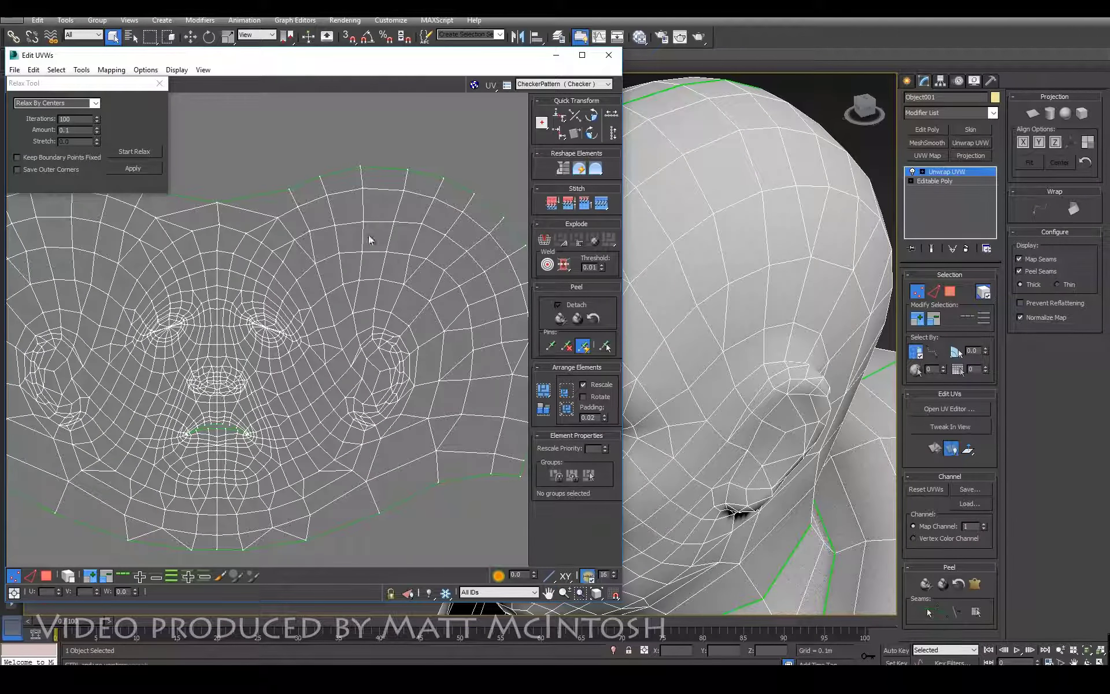
pyautogui.scroll(-4, 370, 239)
pyautogui.scroll(2, 401, 347)
pyautogui.scroll(-1, 503, 339)
pyautogui.scroll(-1, 467, 340)
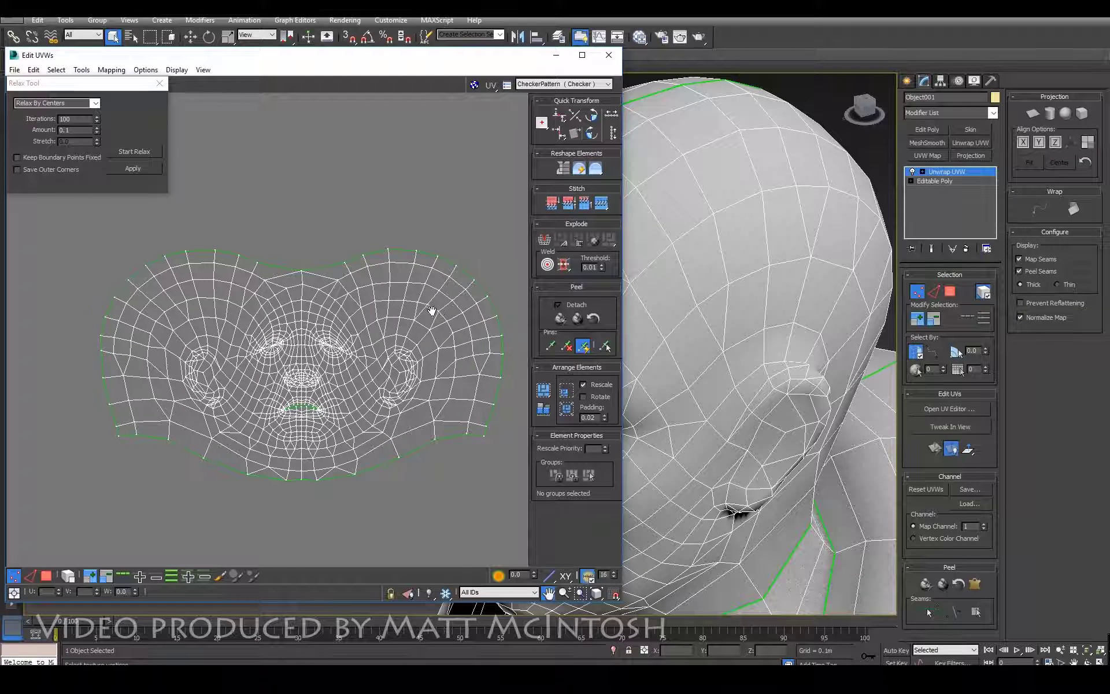
pyautogui.scroll(4, 432, 311)
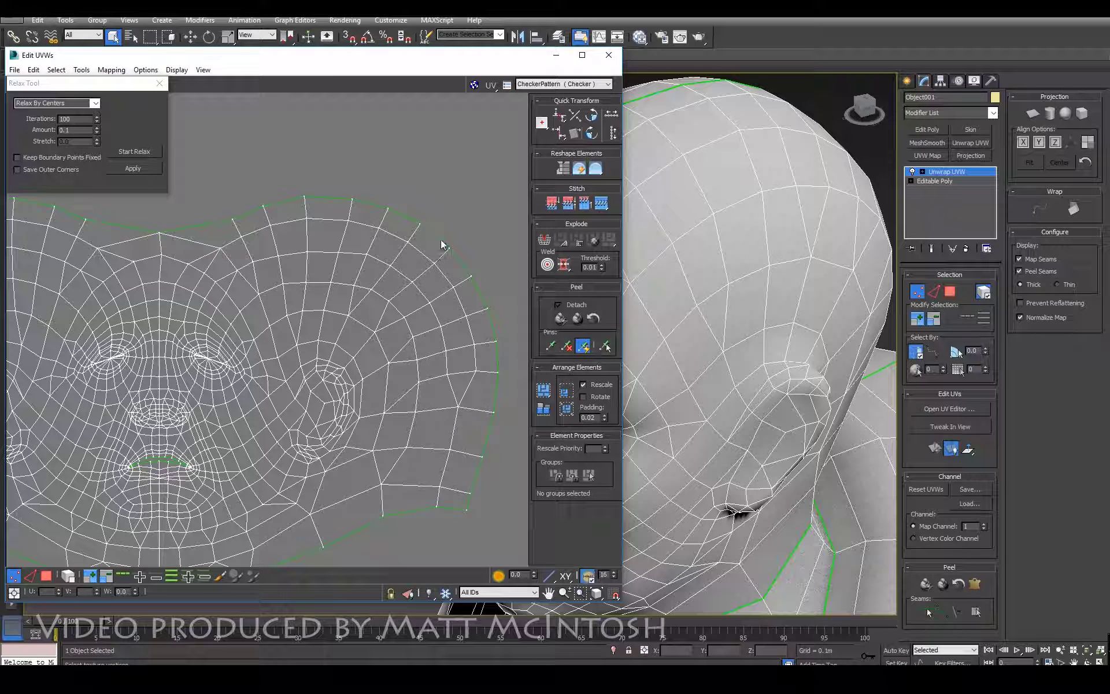
pyautogui.moveTo(496, 214); pyautogui.dragTo(428, 208, button='middle')
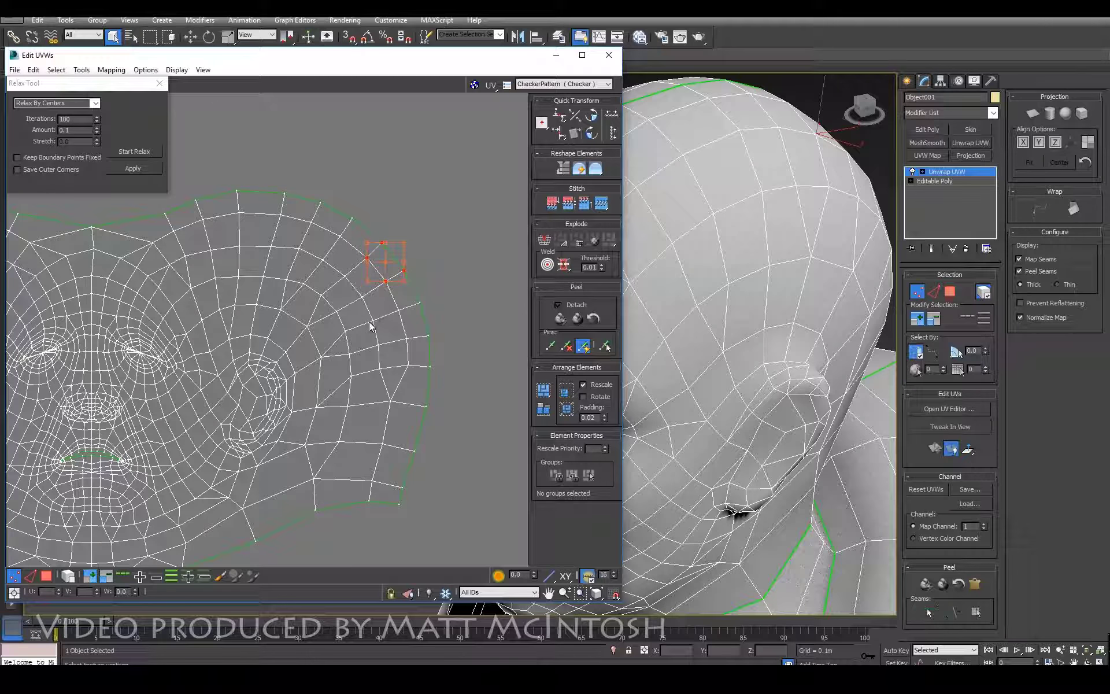
# Try breaking a block of polygons off the head island's upper outer edge and moving it away, and undo the move
pyautogui.click(47, 575)
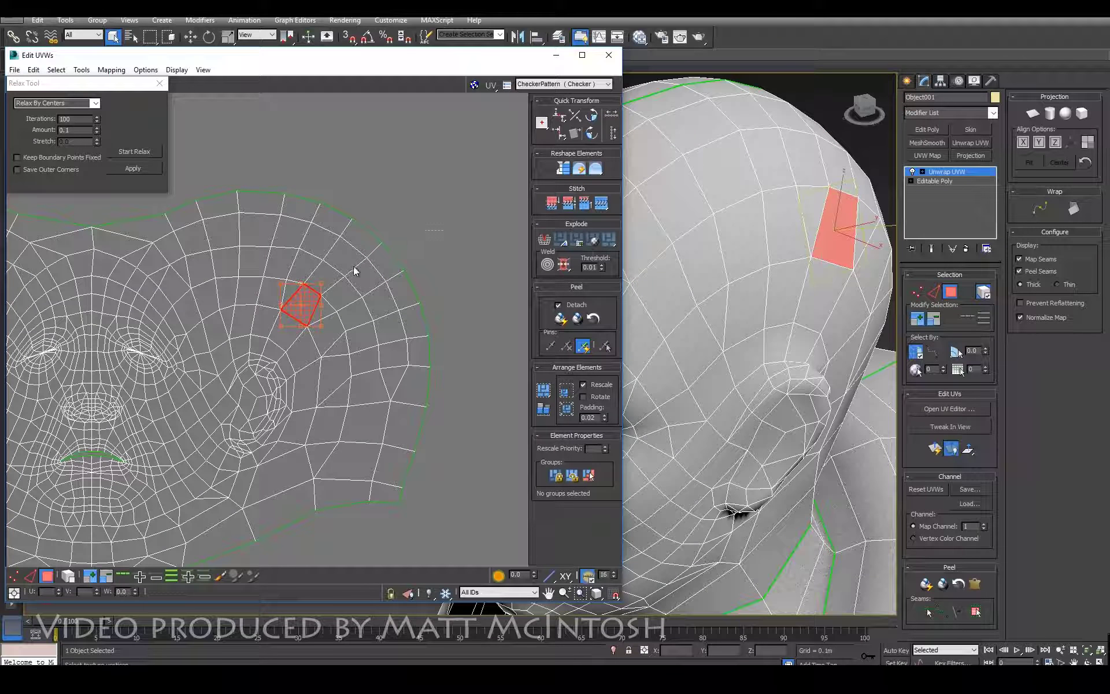
pyautogui.click(352, 286)
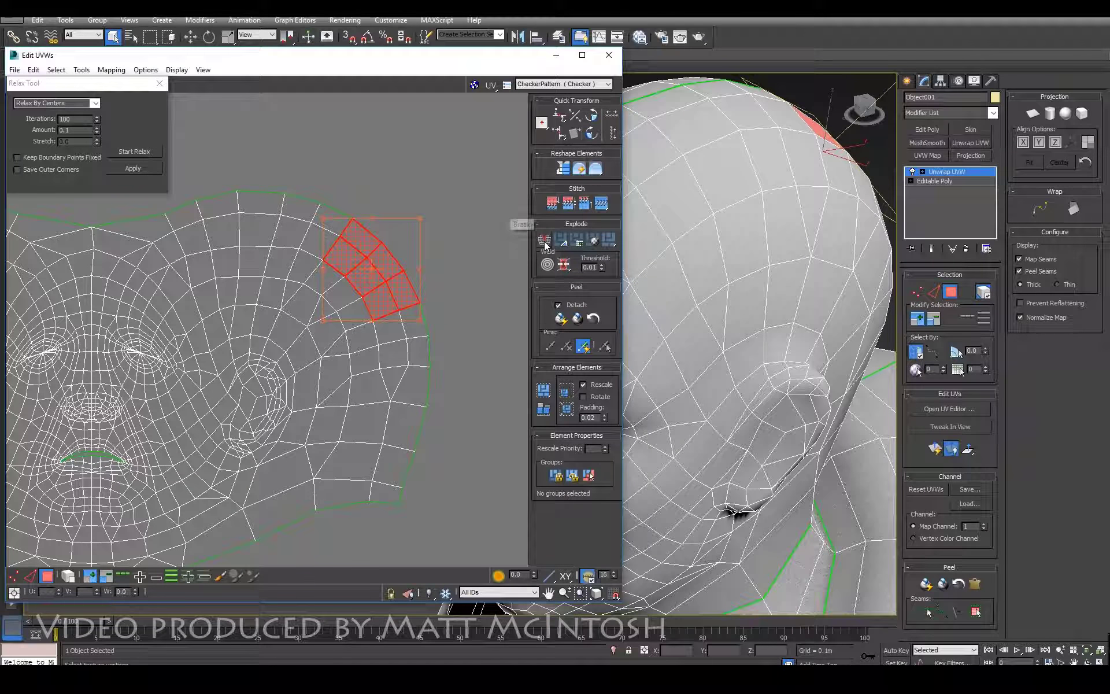
pyautogui.moveTo(383, 276); pyautogui.dragTo(448, 229)
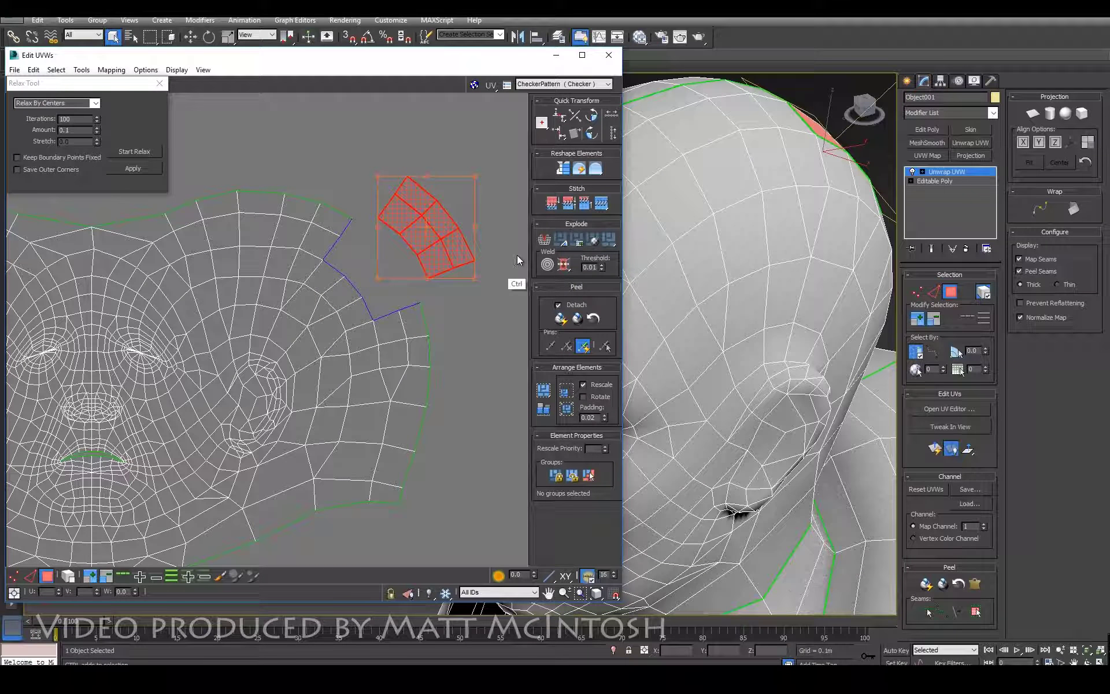
pyautogui.hotkey('ctrl', 'z')
# Try relaxing the whole head island with no polygons selected, and undo the changes back to the joined island
pyautogui.moveTo(499, 251); pyautogui.dragTo(525, 253, button='middle')
pyautogui.click(454, 270)
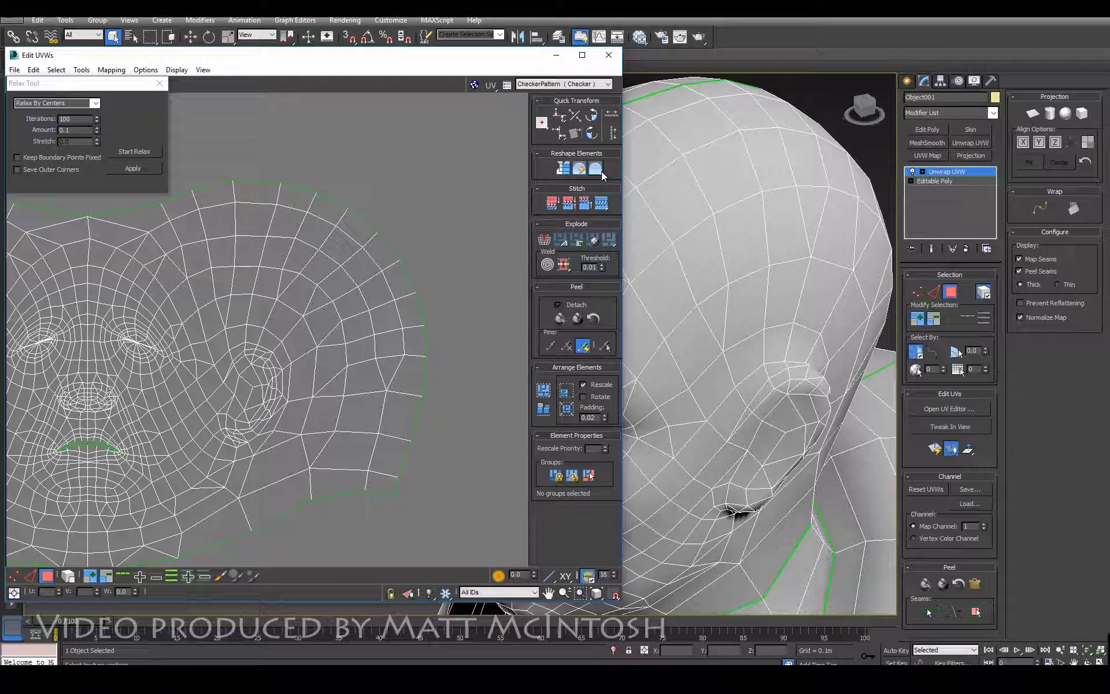
pyautogui.hotkey('ctrl', 'z')
pyautogui.hotkey('ctrl', 'z')
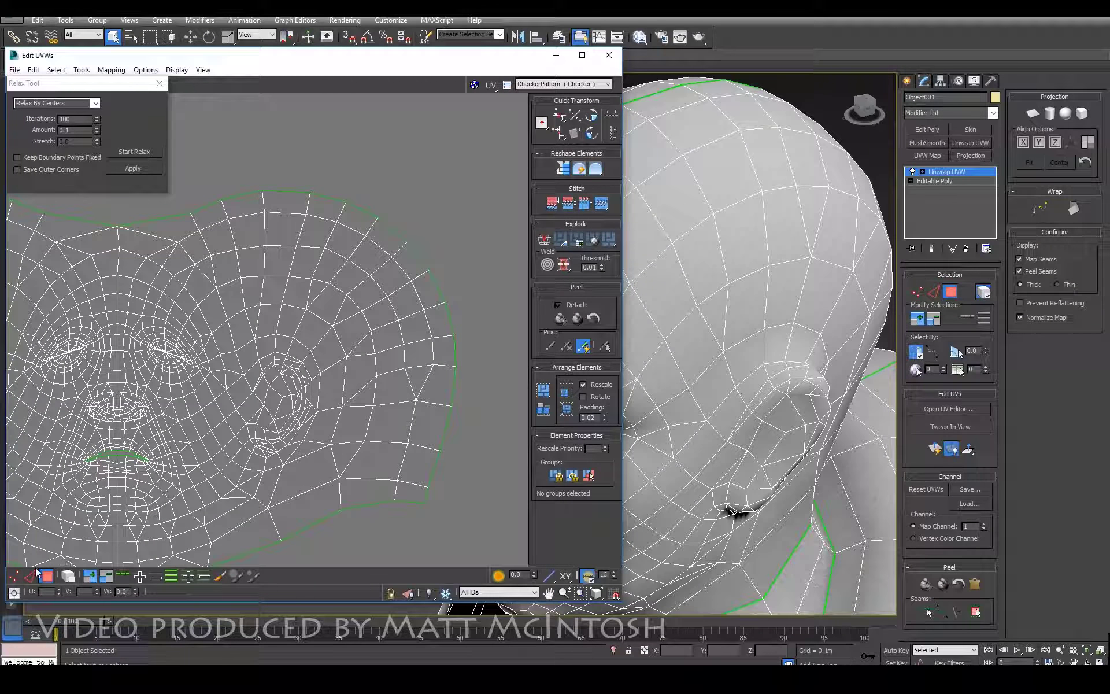
# Move a block of vertices above the ear out past the head island's edge, relax it back into place and deselect it
pyautogui.click(13, 576)
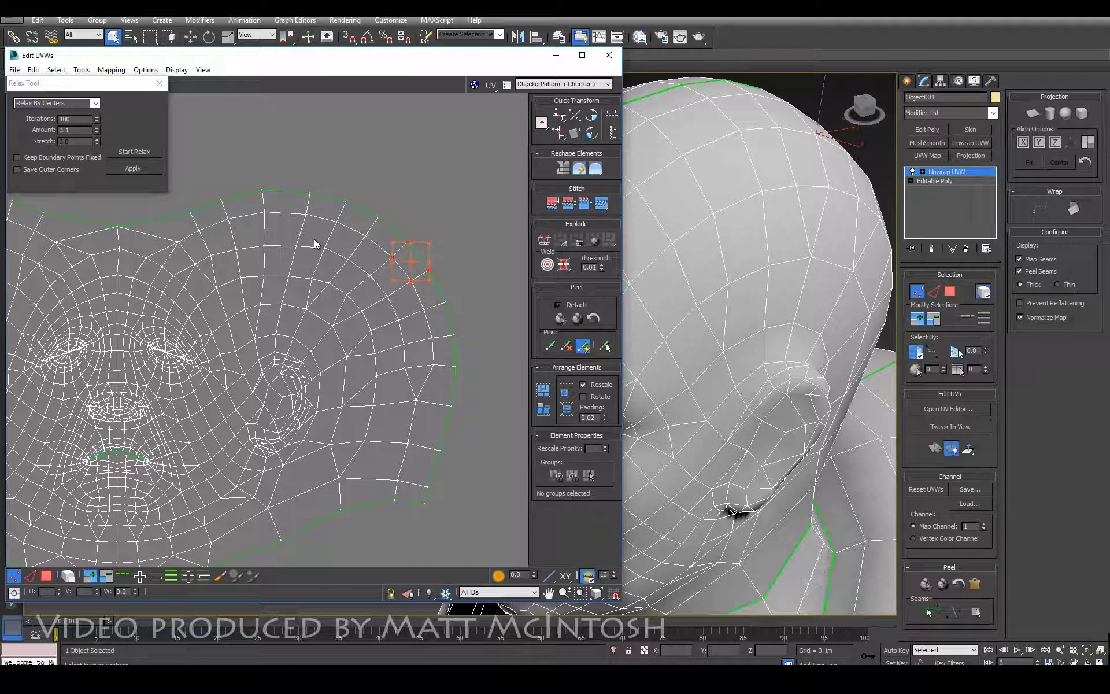
pyautogui.moveTo(315, 243); pyautogui.dragTo(392, 373)
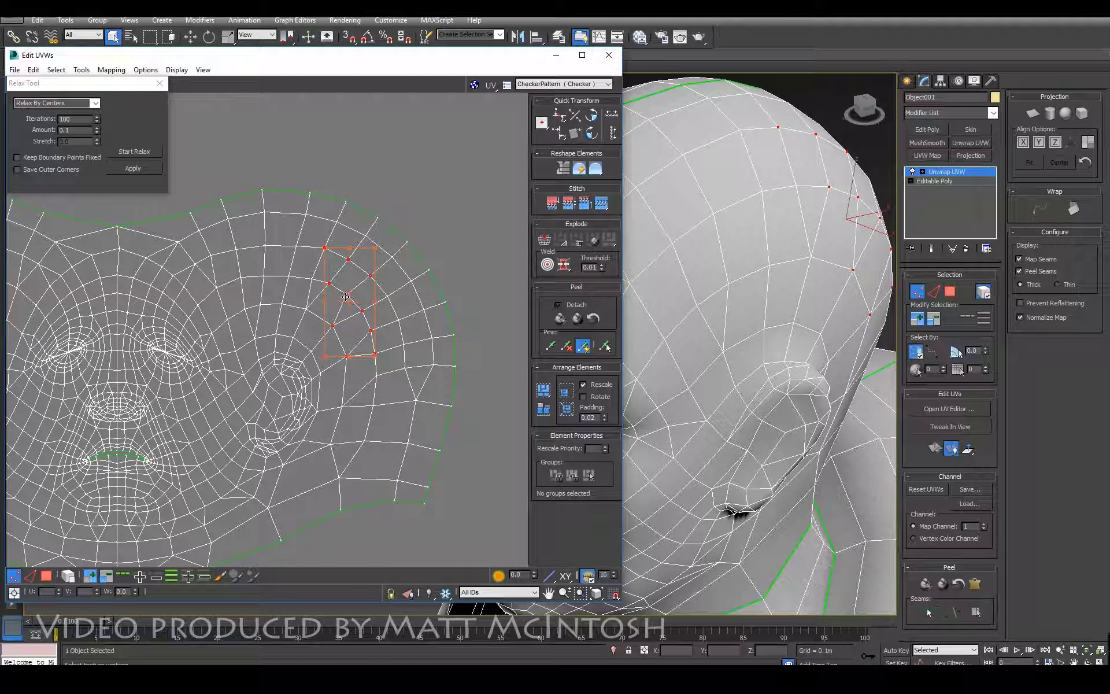
pyautogui.moveTo(345, 296); pyautogui.dragTo(442, 194)
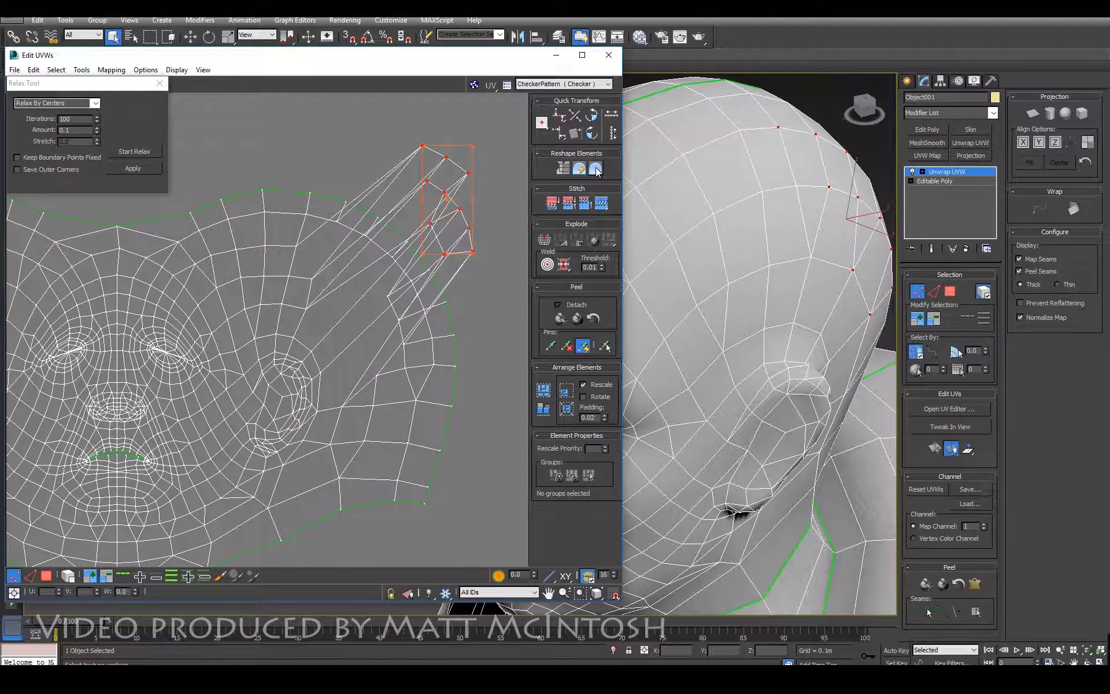
pyautogui.hotkey('ctrl', 'z')
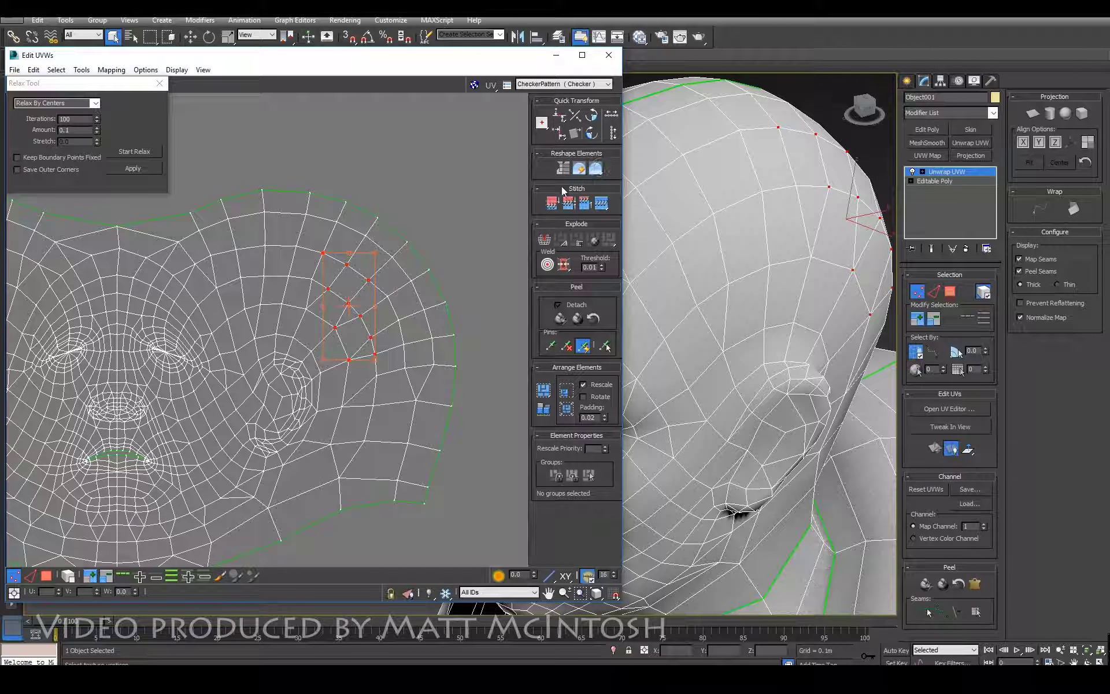
pyautogui.click(357, 487)
# Select the boundary edges along the head island's lower side from the chin to the outer corner and align them horizontally
pyautogui.moveTo(436, 273); pyautogui.dragTo(308, 264, button='middle')
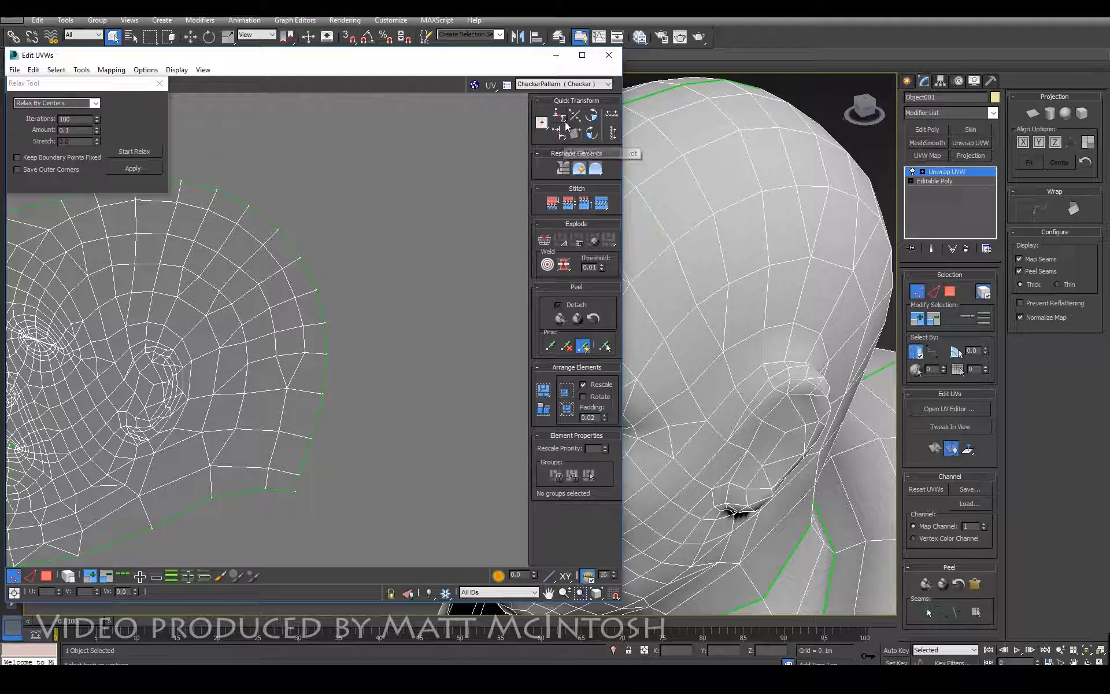
pyautogui.moveTo(328, 336); pyautogui.dragTo(348, 285, button='middle')
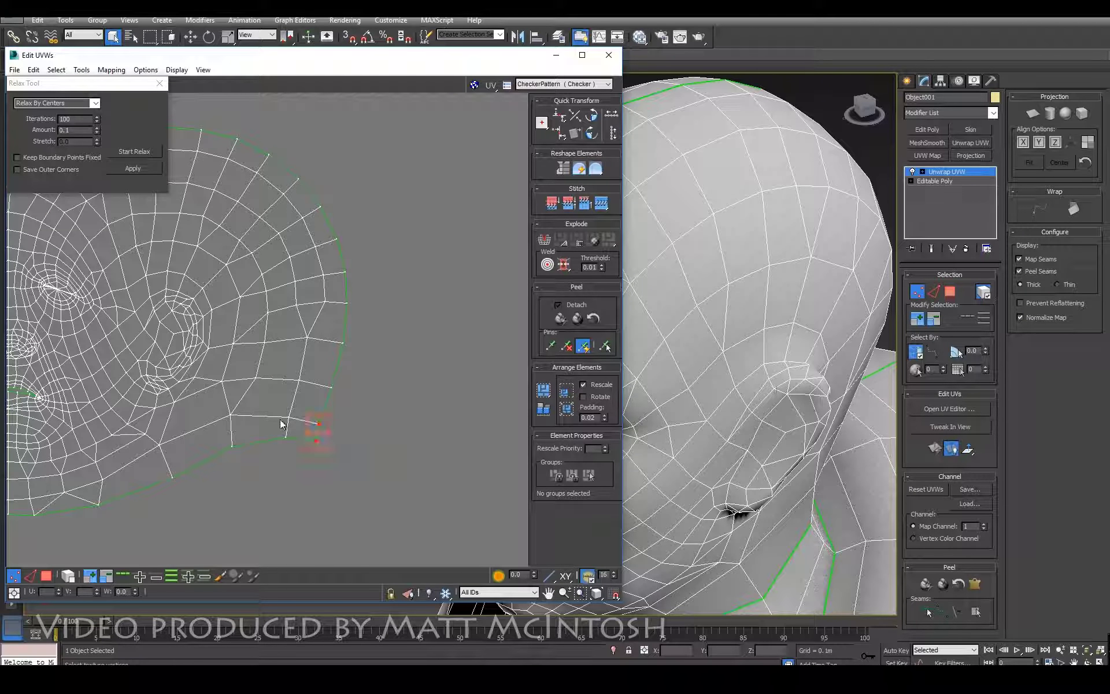
pyautogui.moveTo(283, 423); pyautogui.dragTo(445, 375, button='middle')
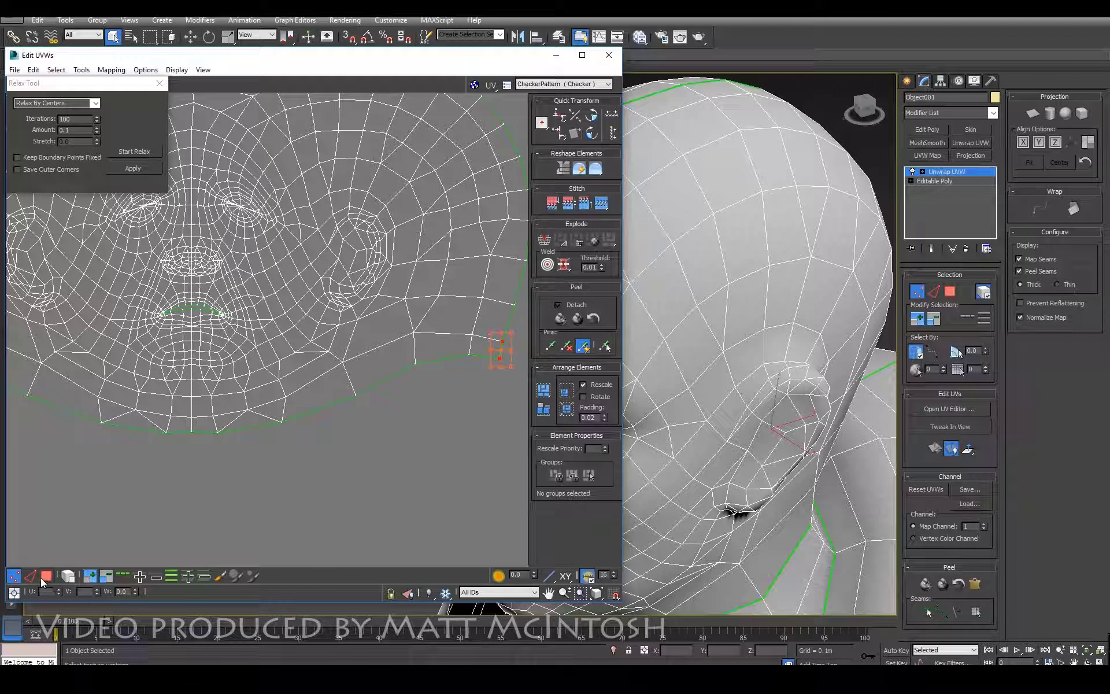
pyautogui.click(33, 575)
pyautogui.moveTo(219, 399); pyautogui.dragTo(285, 391, button='middle')
pyautogui.click(477, 366)
pyautogui.keyDown('ctrl'); pyautogui.click(437, 369); pyautogui.keyUp('ctrl')
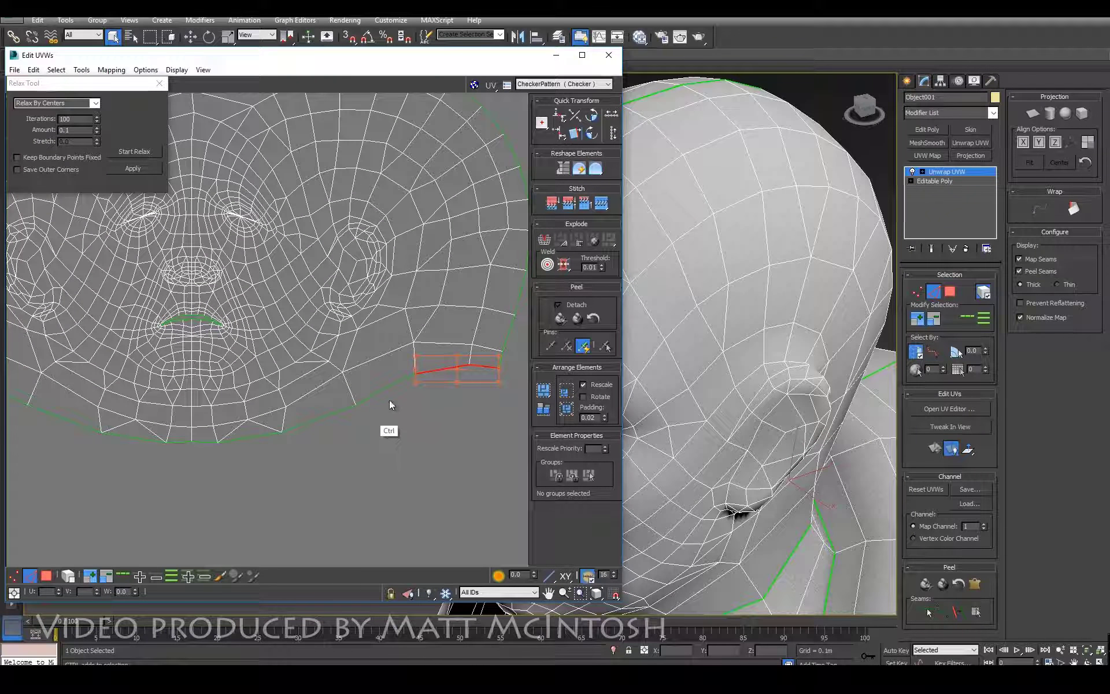
pyautogui.keyDown('ctrl'); pyautogui.click(388, 391); pyautogui.keyUp('ctrl')
pyautogui.keyDown('ctrl'); pyautogui.click(309, 417); pyautogui.keyUp('ctrl')
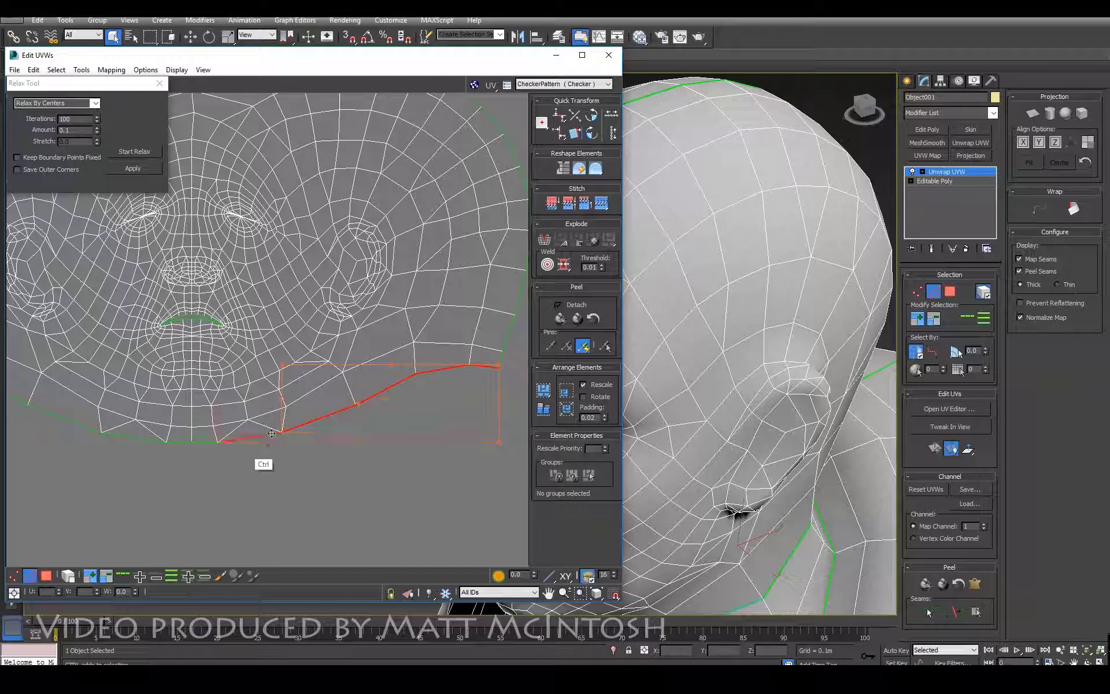
pyautogui.moveTo(425, 391); pyautogui.dragTo(339, 397, button='middle')
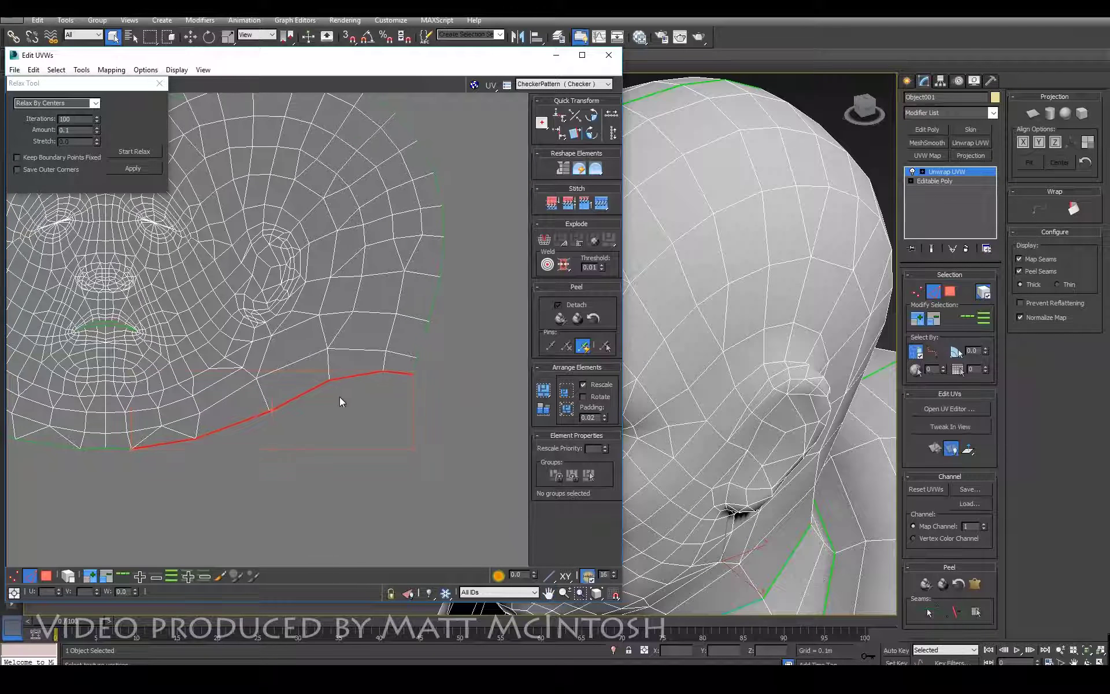
pyautogui.click(559, 114)
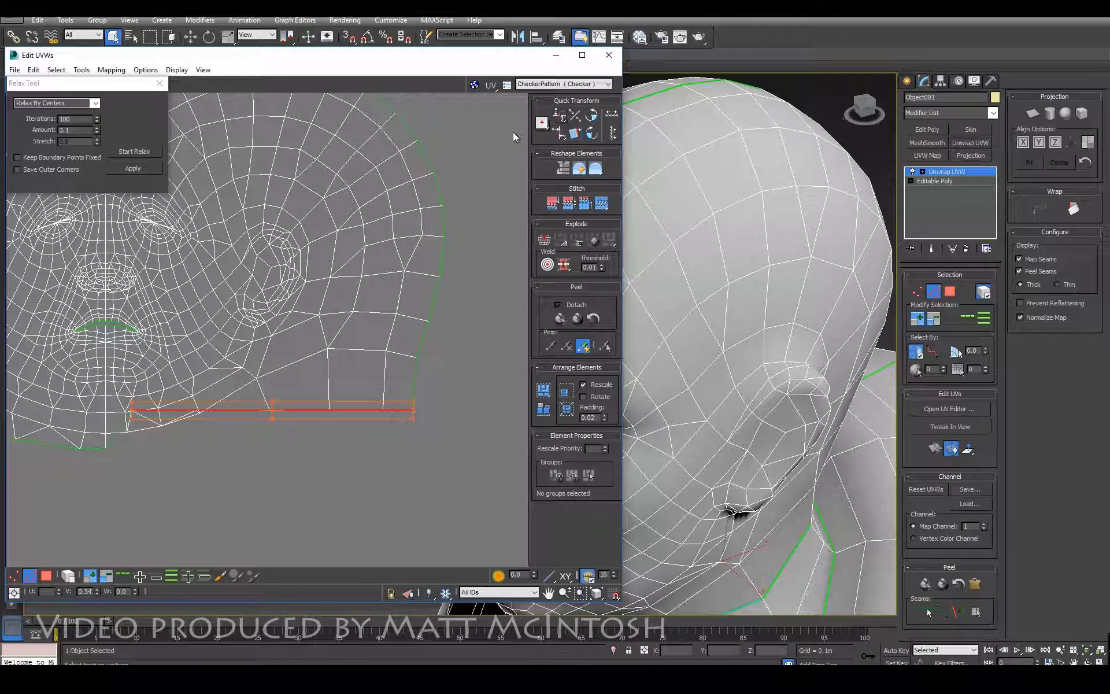
# Close the Relax Tool and move the straightened lower edge vertically down to the level of the chin boundary
pyautogui.moveTo(265, 379); pyautogui.dragTo(272, 367, button='middle')
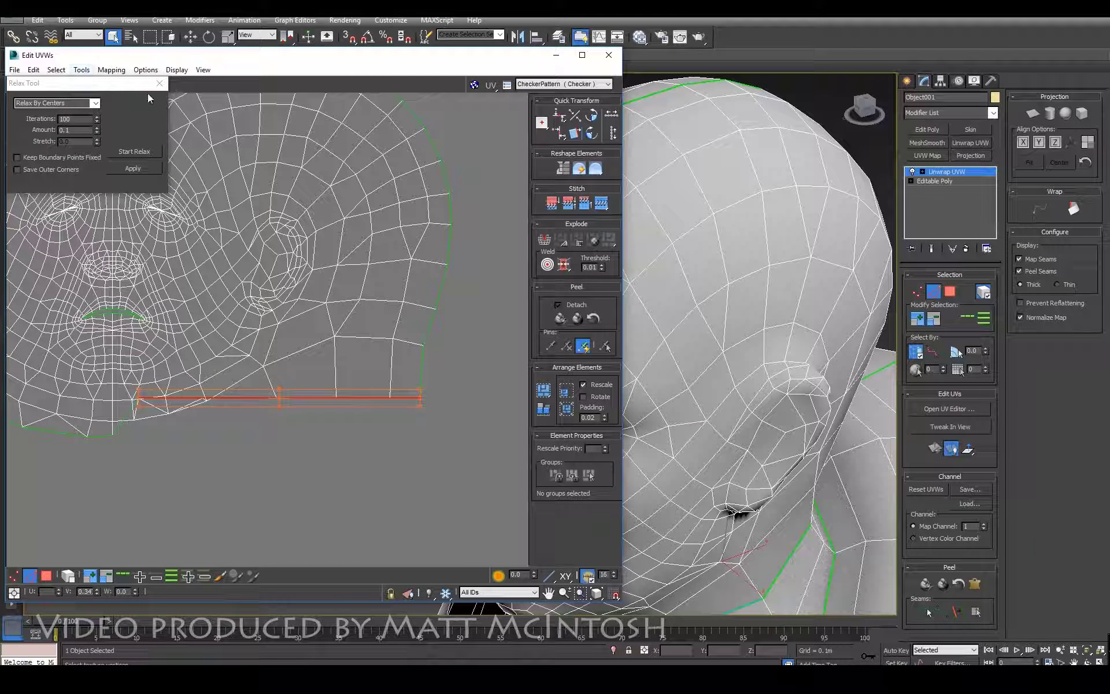
pyautogui.click(159, 83)
pyautogui.click(15, 113)
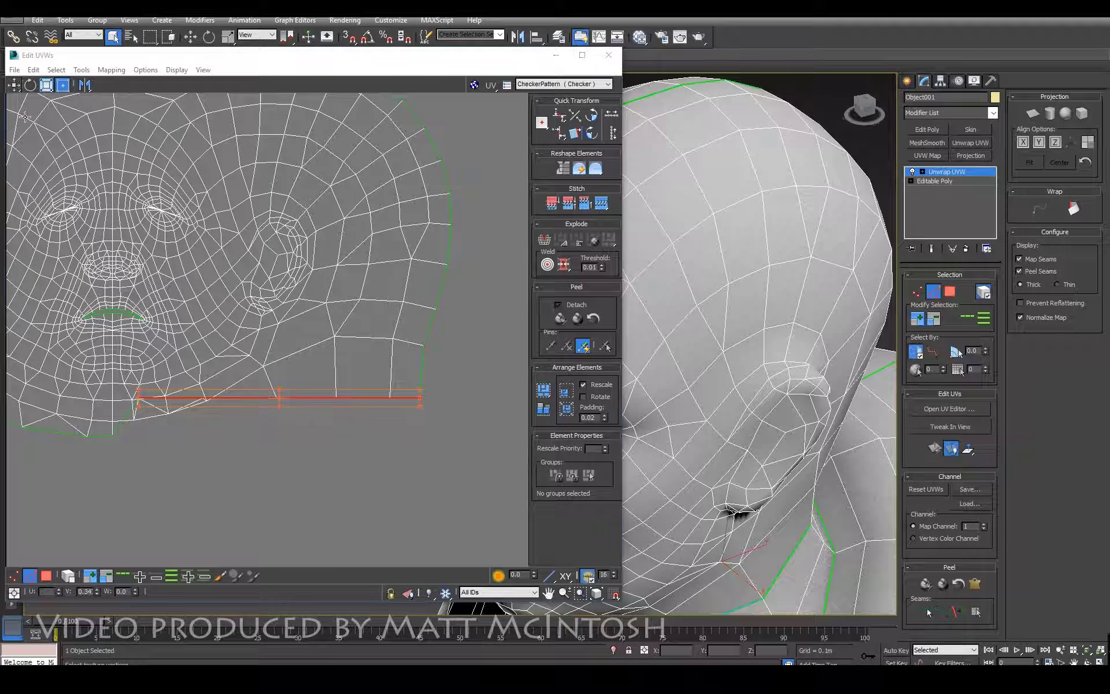
pyautogui.click(329, 400)
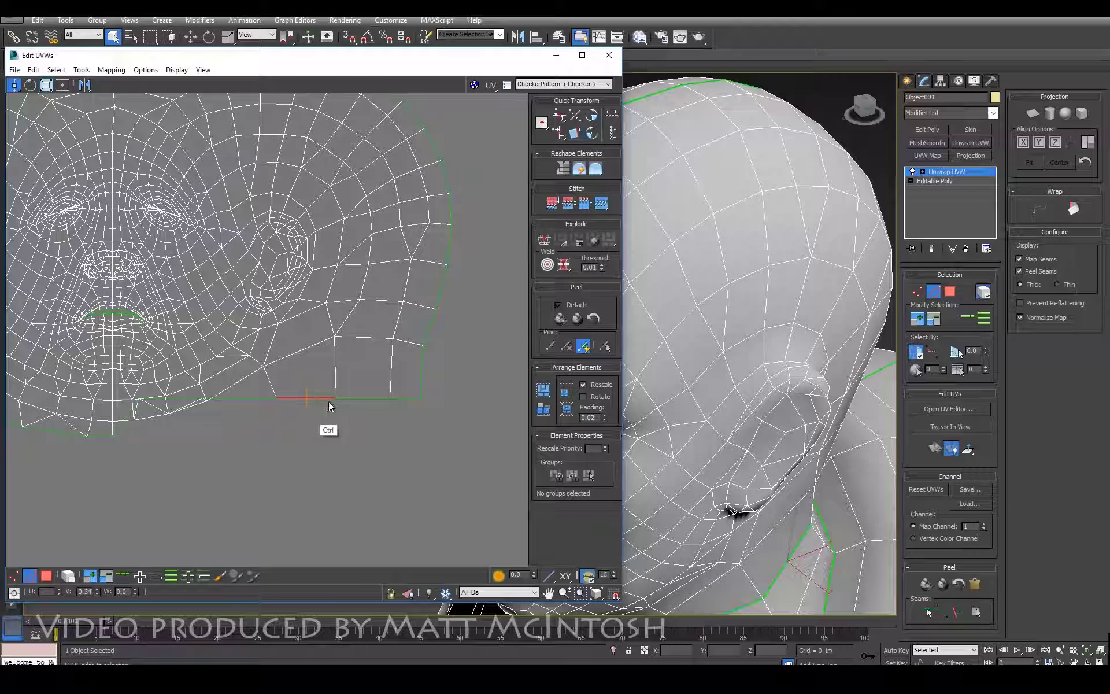
pyautogui.doubleClick(328, 402)
pyautogui.moveTo(326, 400); pyautogui.dragTo(327, 437)
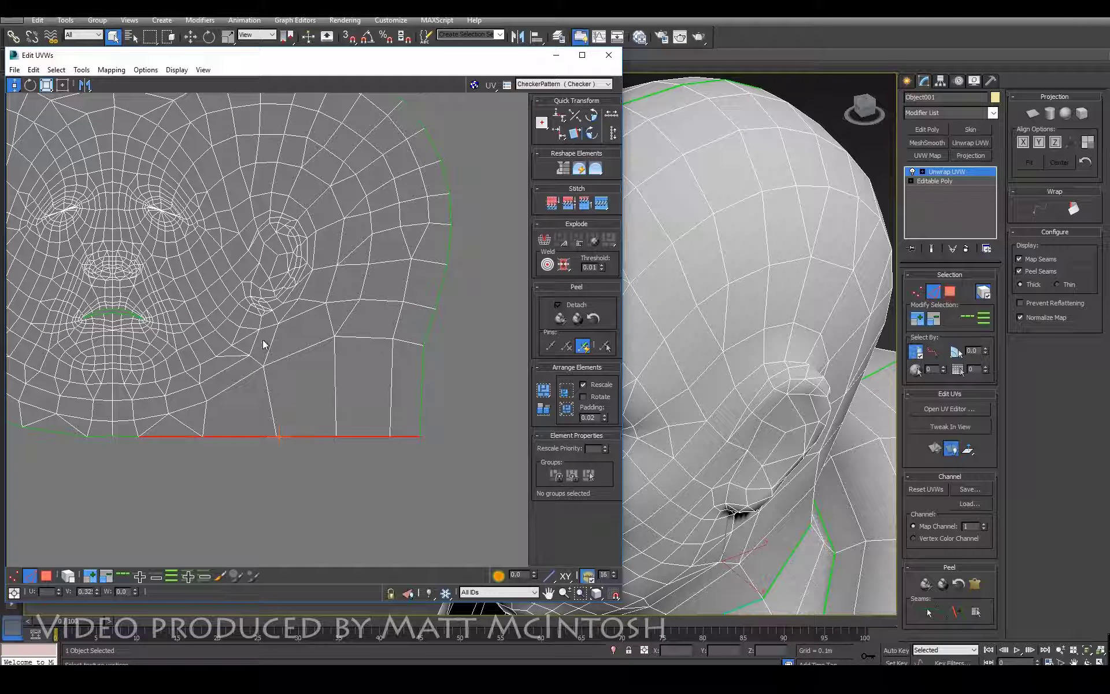
pyautogui.moveTo(365, 355)
pyautogui.mouseDown(button='middle')
pyautogui.moveTo(341, 372)
pyautogui.moveTo(359, 370)
pyautogui.mouseUp(button='middle')
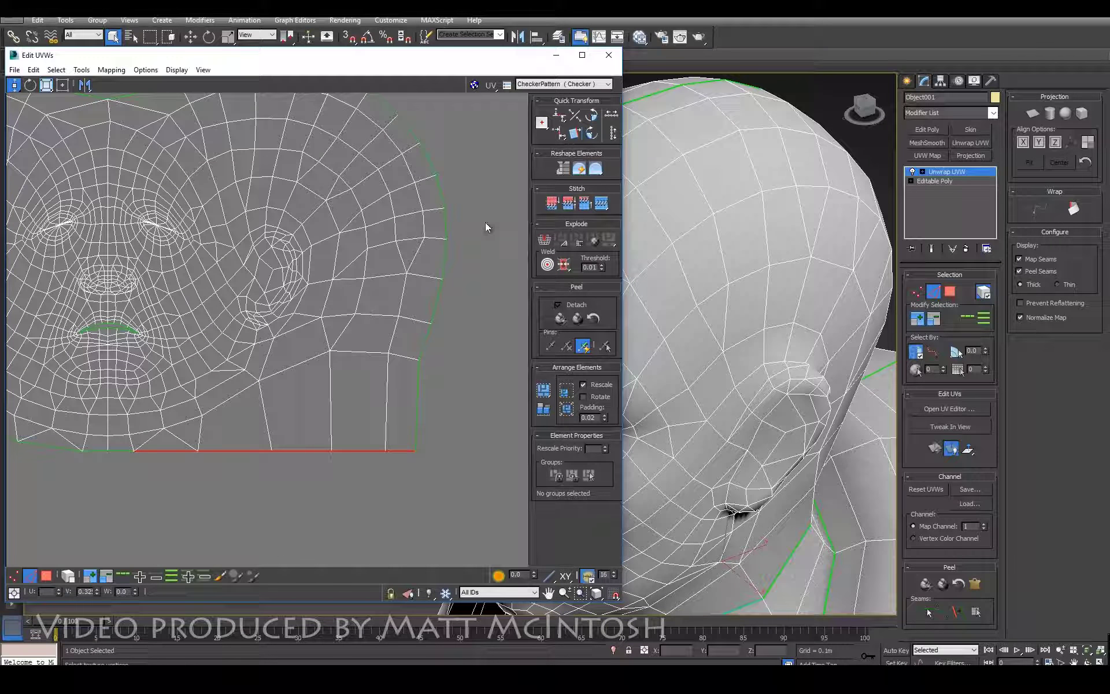
# Relax several blocks of vertices between the ear and the head island's outer edge, plus a single vertex near the upper outer edge
pyautogui.click(14, 576)
pyautogui.moveTo(392, 322); pyautogui.dragTo(414, 310)
pyautogui.click(596, 170)
pyautogui.moveTo(331, 294); pyautogui.dragTo(428, 200)
pyautogui.click(595, 168)
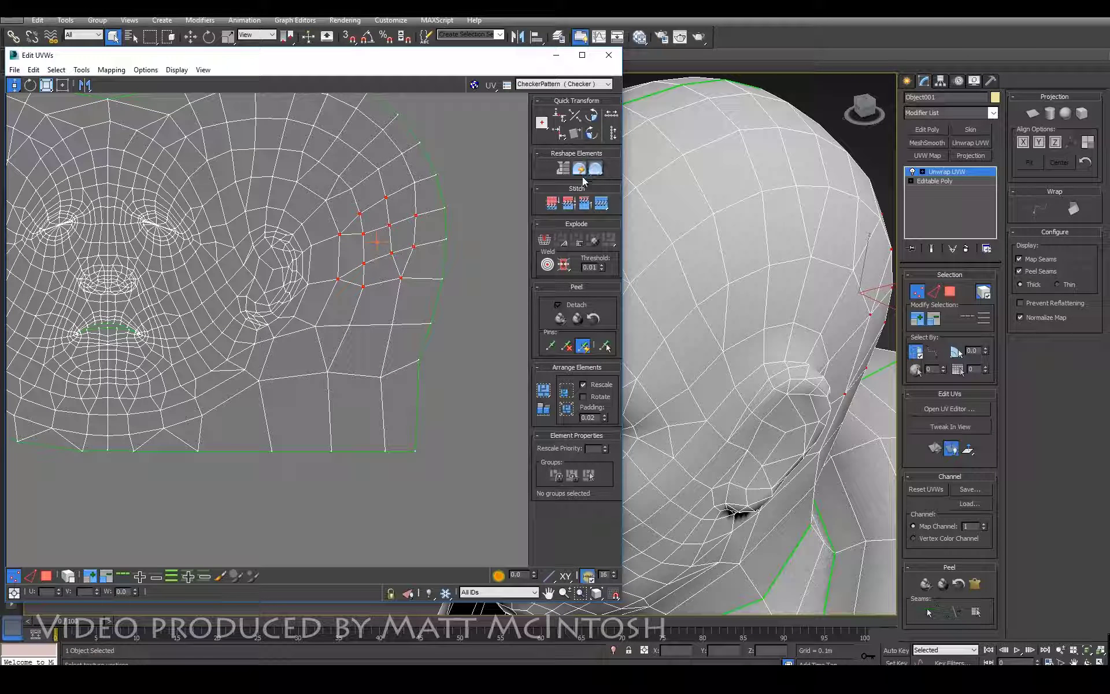
pyautogui.moveTo(320, 205); pyautogui.dragTo(407, 144)
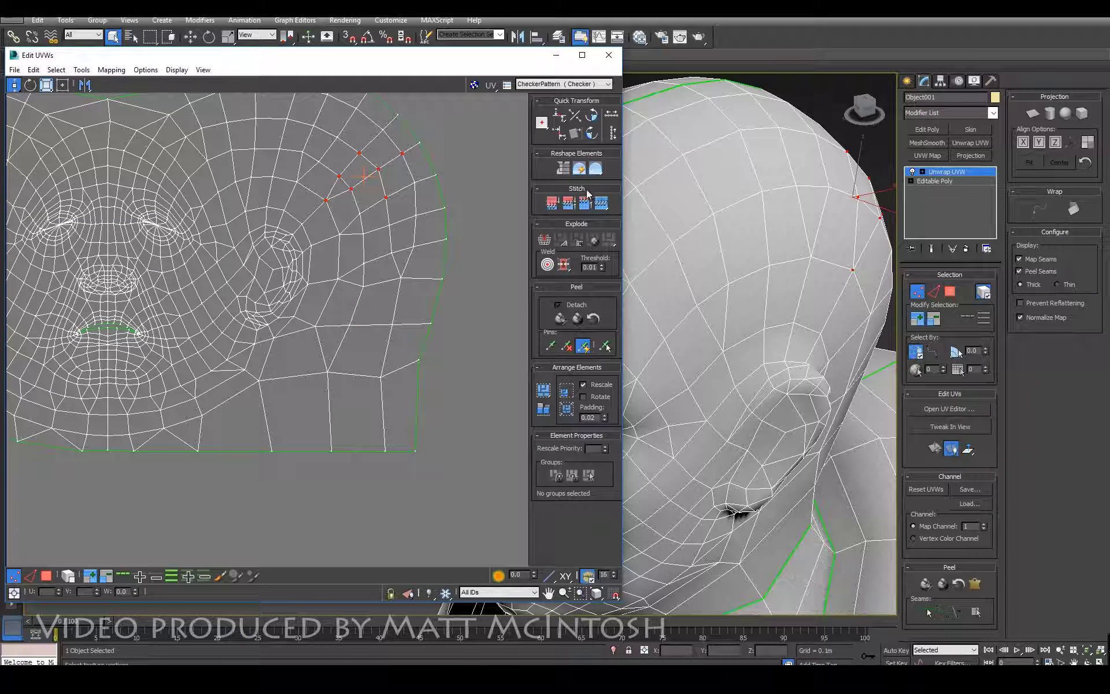
pyautogui.click(595, 168)
pyautogui.click(416, 182)
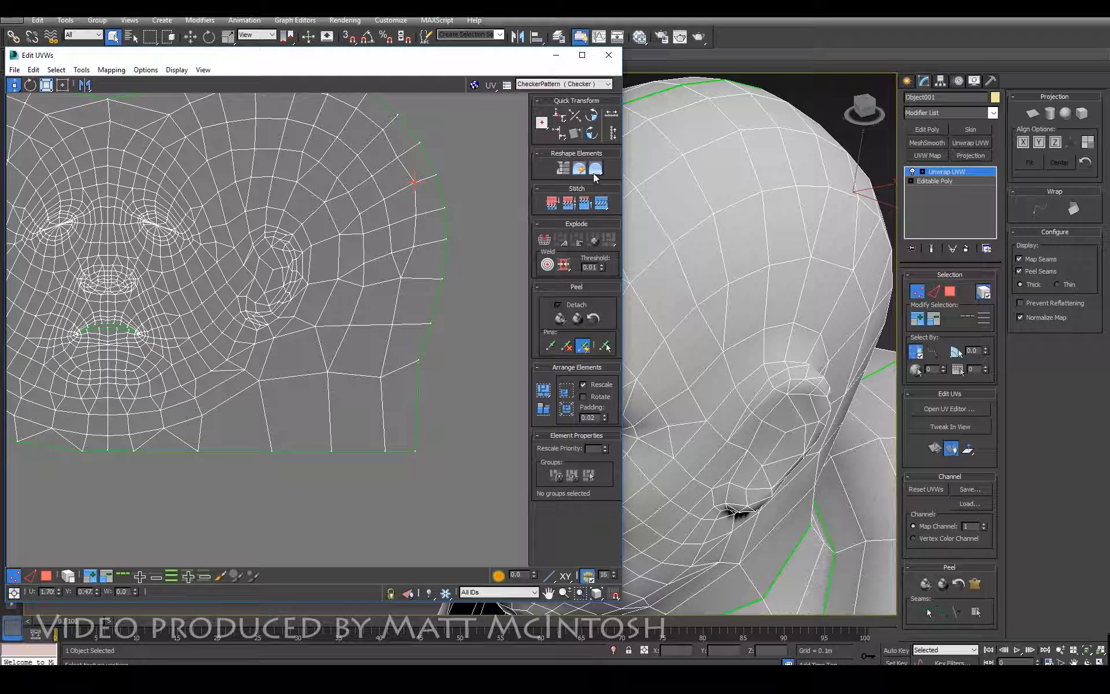
pyautogui.click(596, 168)
# Set the soft selection falloff to 0.2 and pull vertices on the head island's side and upper edges outward to square off its outline
pyautogui.moveTo(415, 356); pyautogui.dragTo(398, 336, button='middle')
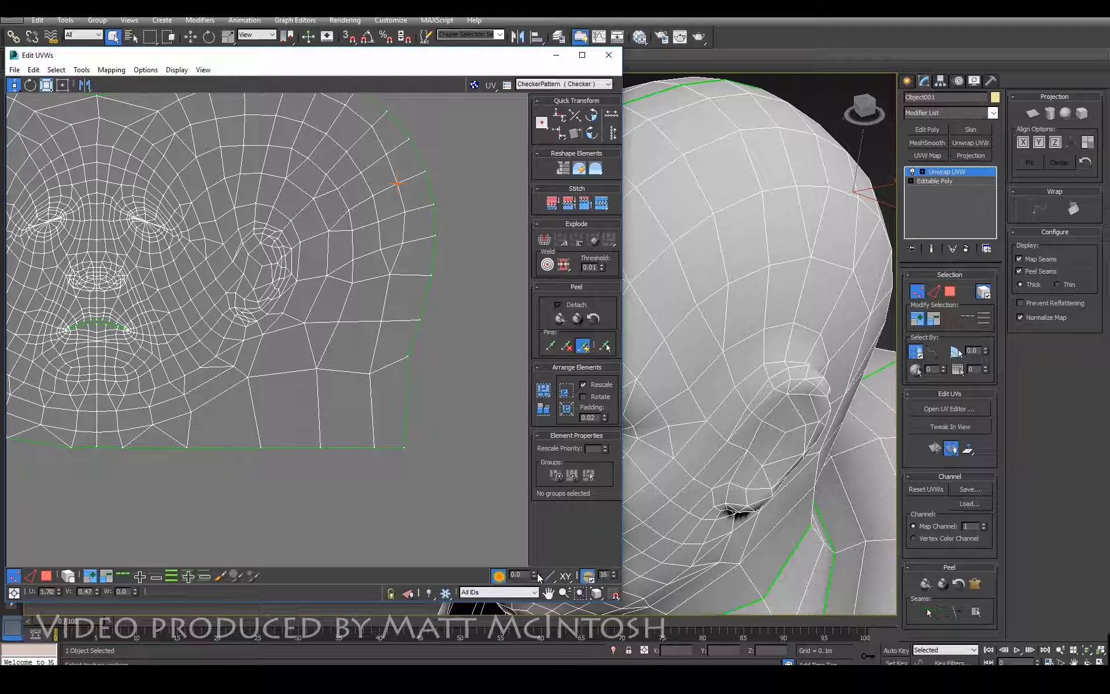
pyautogui.moveTo(538, 577); pyautogui.dragTo(536, 559)
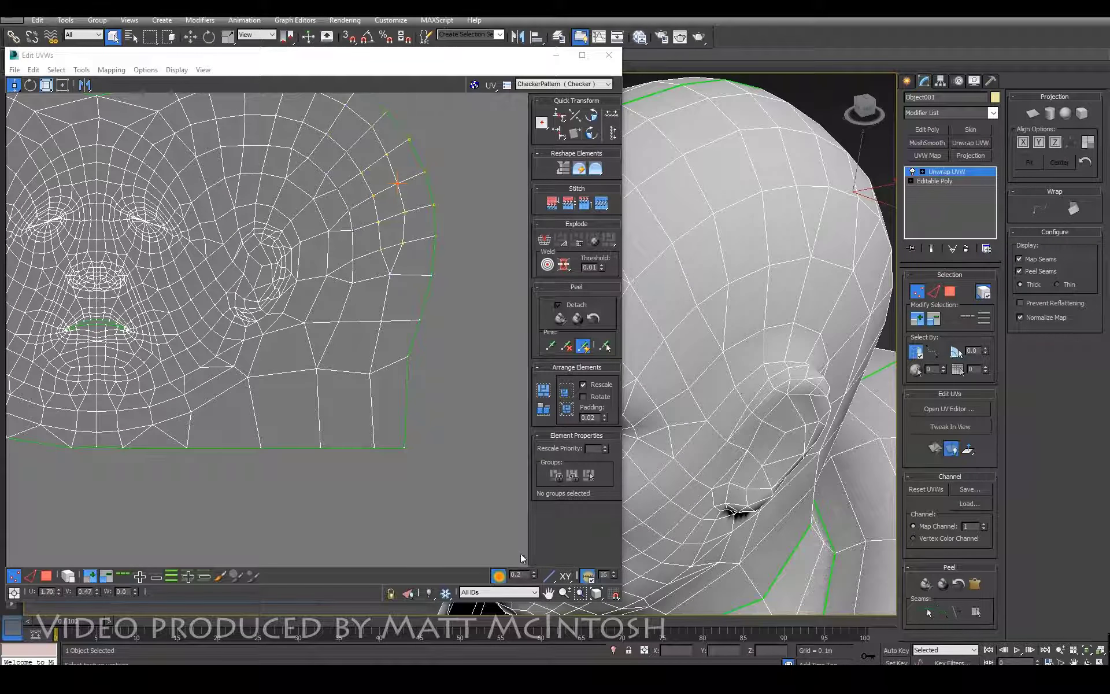
pyautogui.moveTo(449, 338); pyautogui.dragTo(427, 394, button='middle')
pyautogui.click(412, 262)
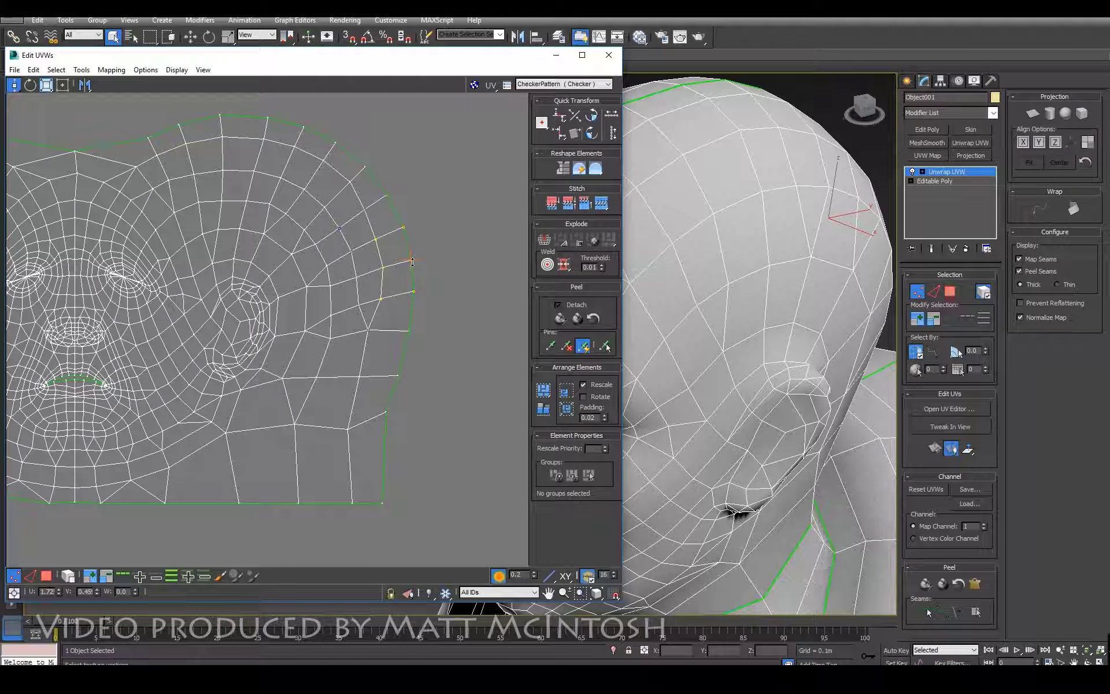
pyautogui.moveTo(14, 86); pyautogui.dragTo(17, 105)
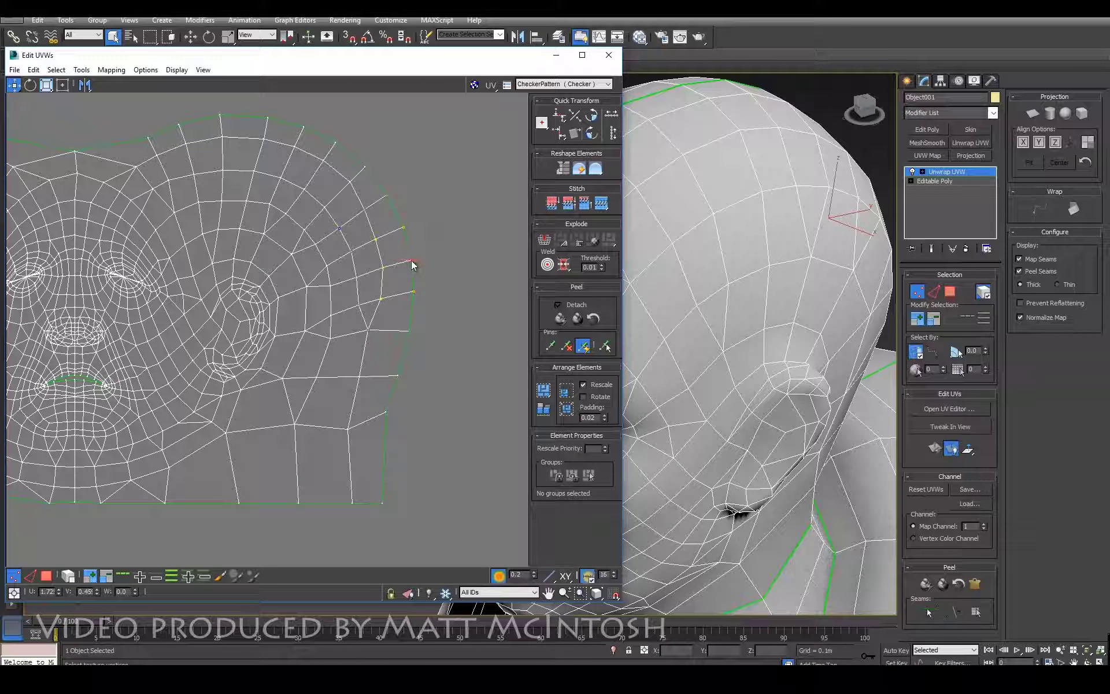
pyautogui.moveTo(412, 264); pyautogui.dragTo(451, 236)
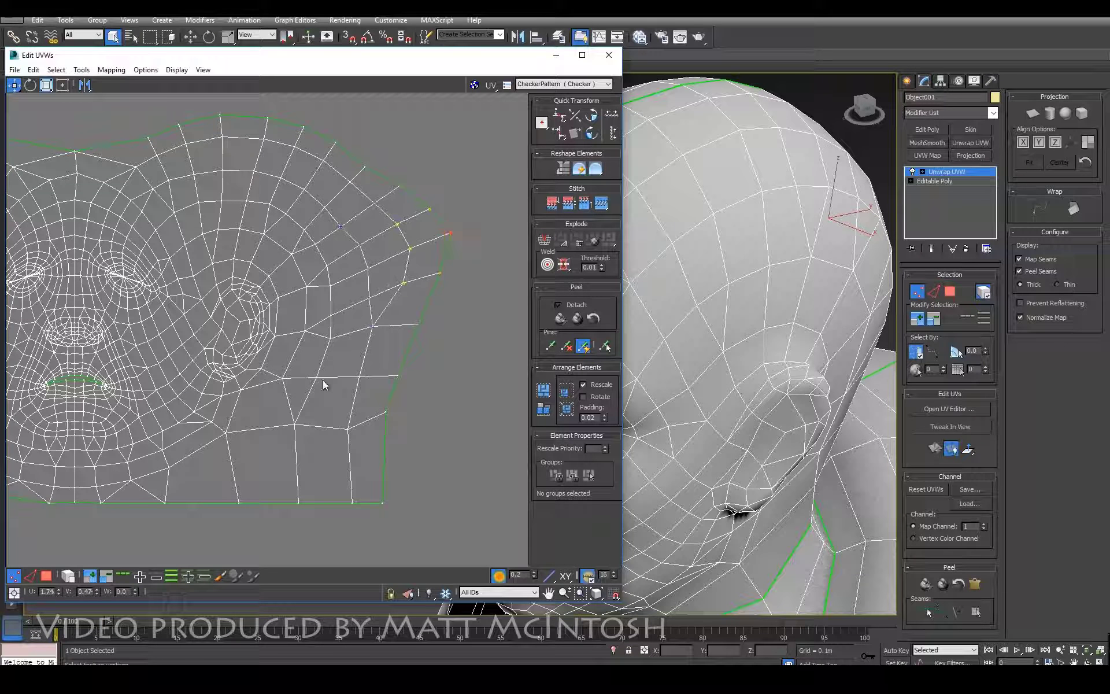
pyautogui.moveTo(397, 376); pyautogui.dragTo(439, 374)
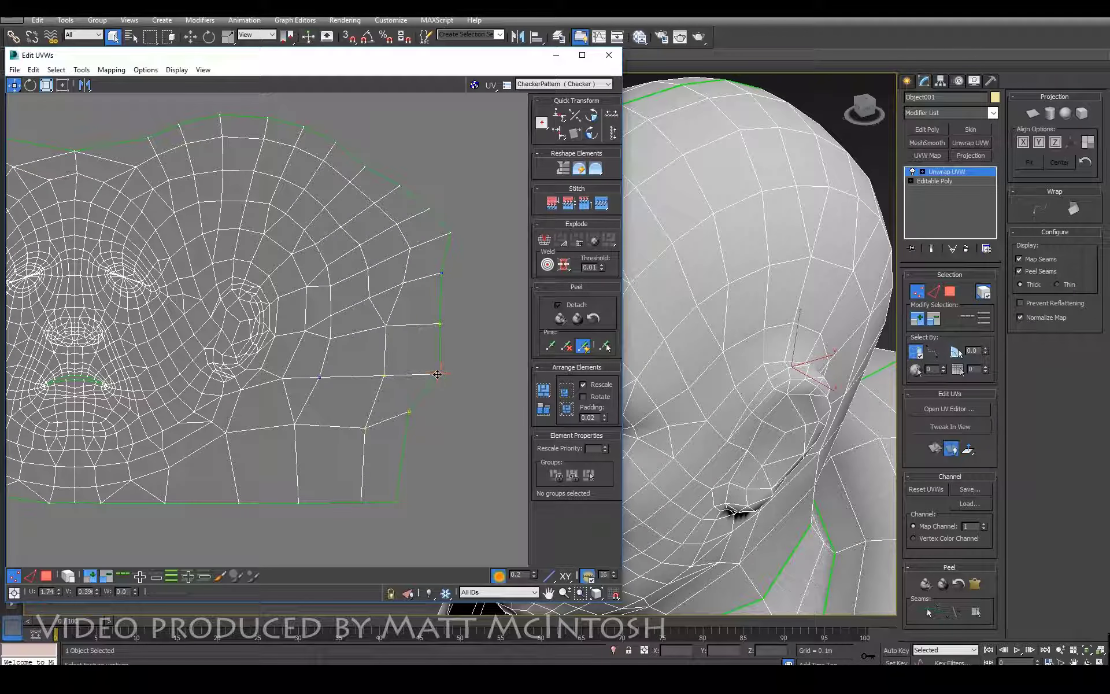
pyautogui.moveTo(363, 164); pyautogui.dragTo(384, 136)
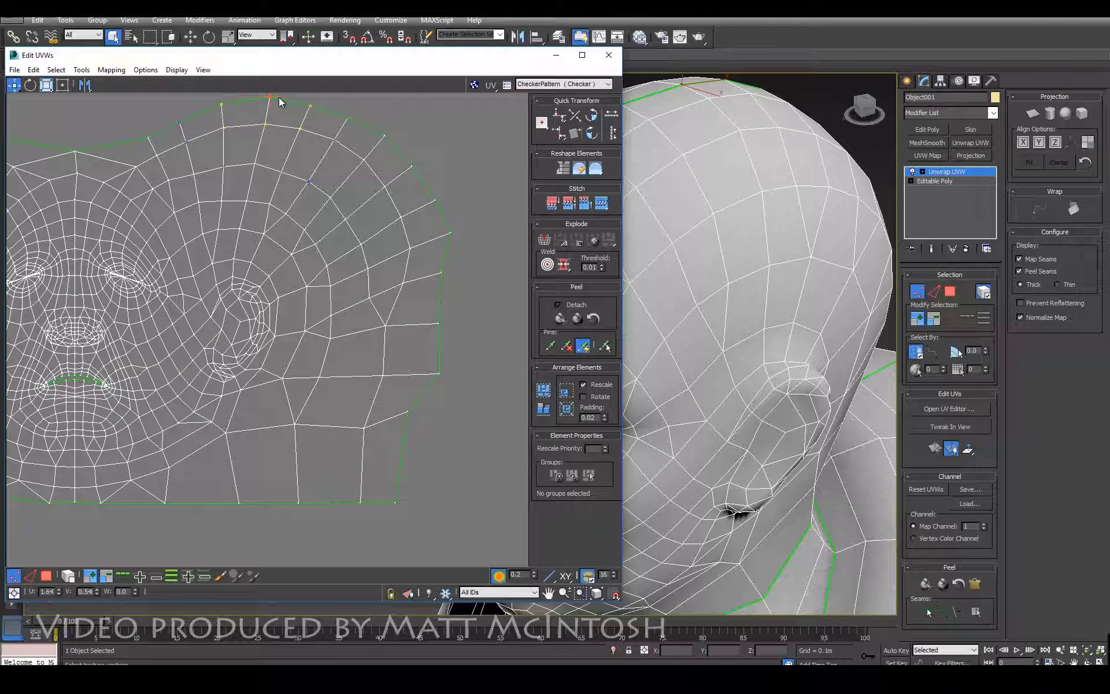
# Raise the boundary vertex above the forehead's centre to level the island's upper edge, and turn off soft selection
pyautogui.moveTo(81, 155); pyautogui.dragTo(275, 203, button='middle')
pyautogui.click(269, 203)
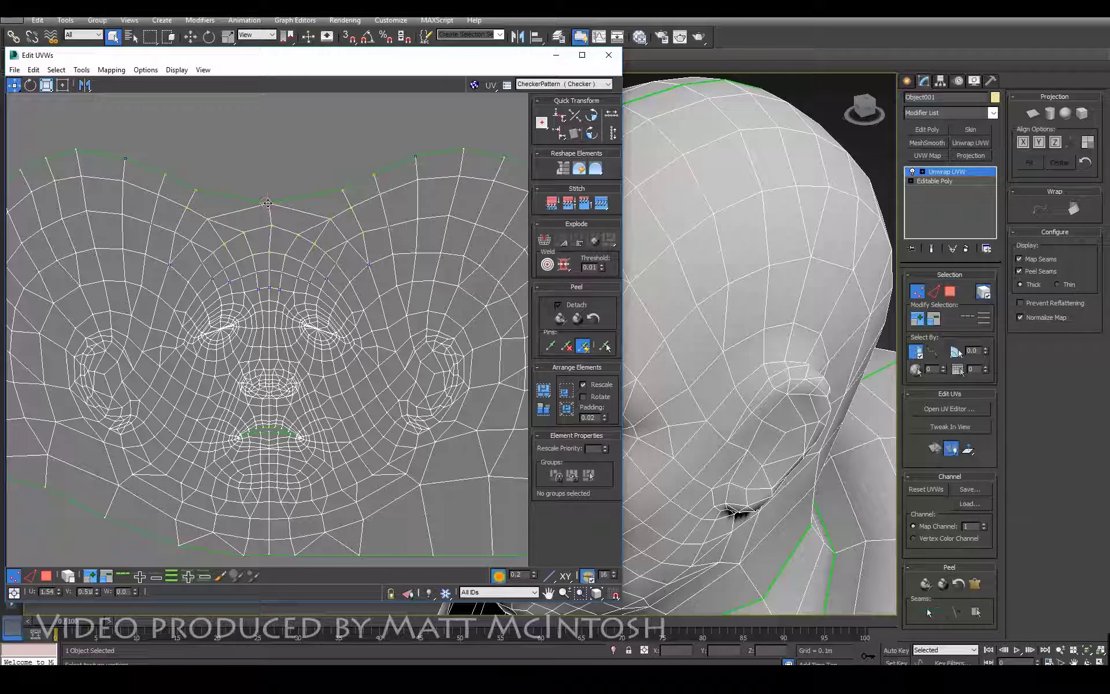
pyautogui.moveTo(273, 206); pyautogui.dragTo(276, 162)
pyautogui.moveTo(268, 270); pyautogui.dragTo(262, 245, button='middle')
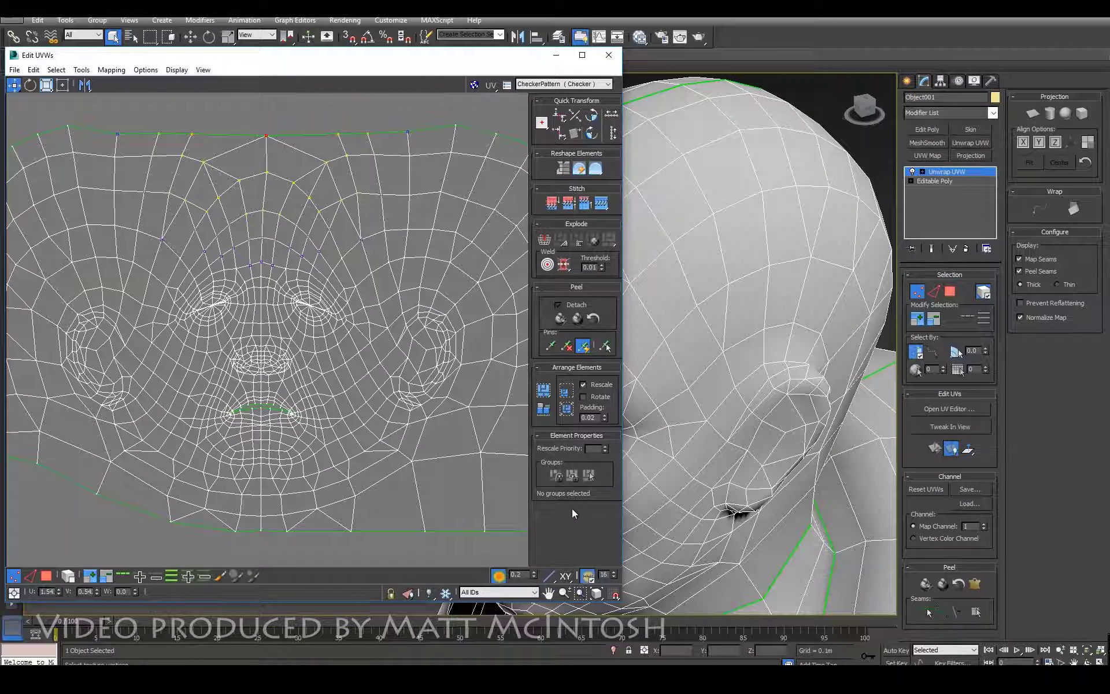
pyautogui.click(499, 576)
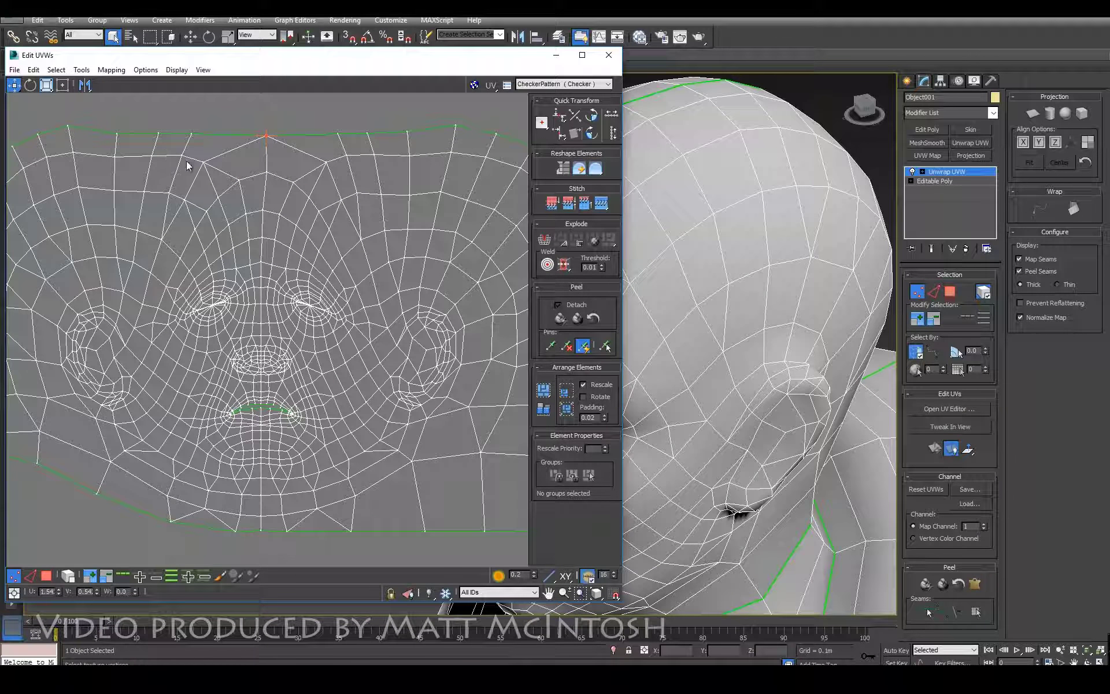
# Relax the block of vertices across the forehead beneath the raised upper edge
pyautogui.moveTo(399, 225); pyautogui.dragTo(380, 252)
pyautogui.click(600, 168)
pyautogui.moveTo(130, 147); pyautogui.dragTo(438, 246)
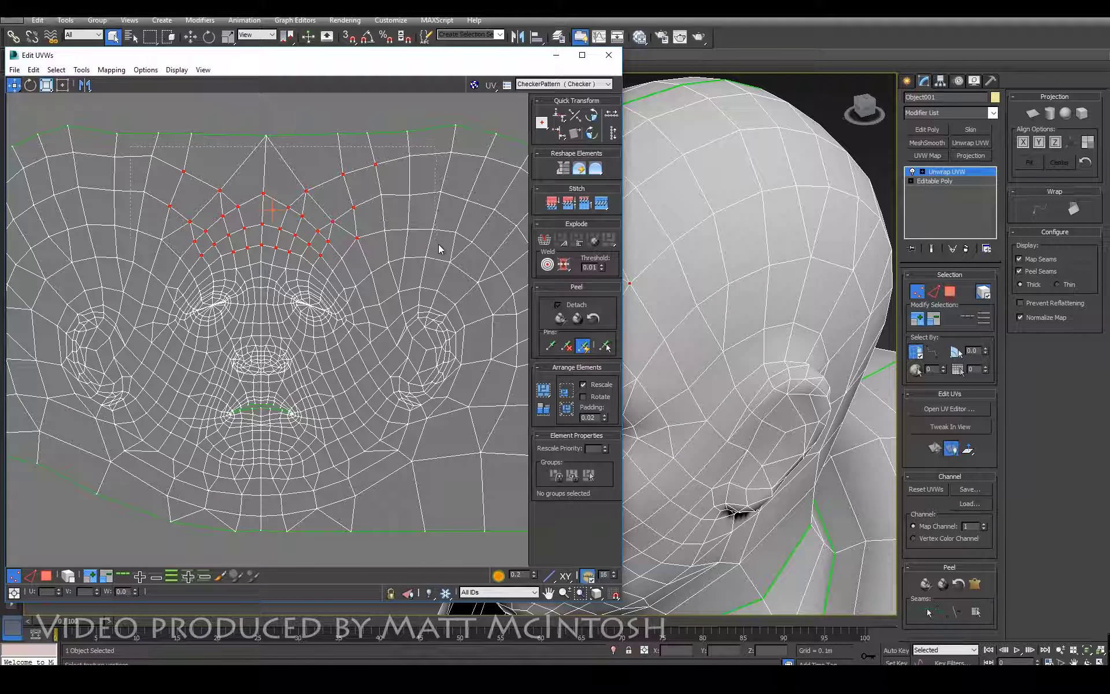
pyautogui.click(579, 169)
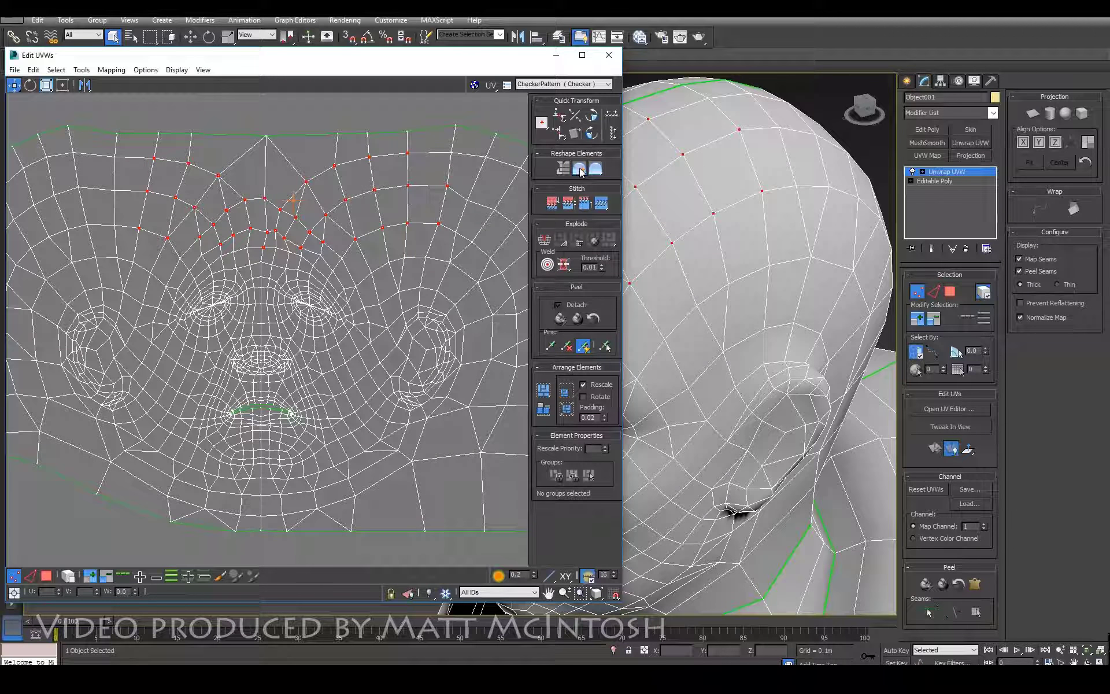
pyautogui.click(591, 168)
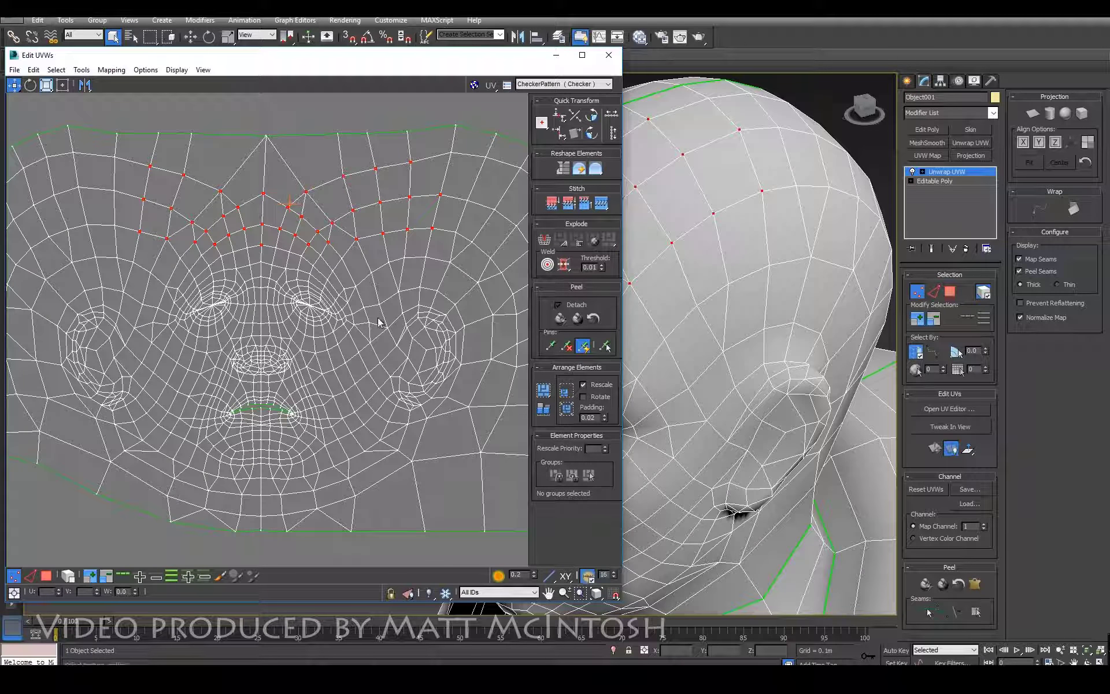
# Select all polygons of the head island and rotate it in 90-degree steps through a full turn
pyautogui.scroll(-1, 387, 318)
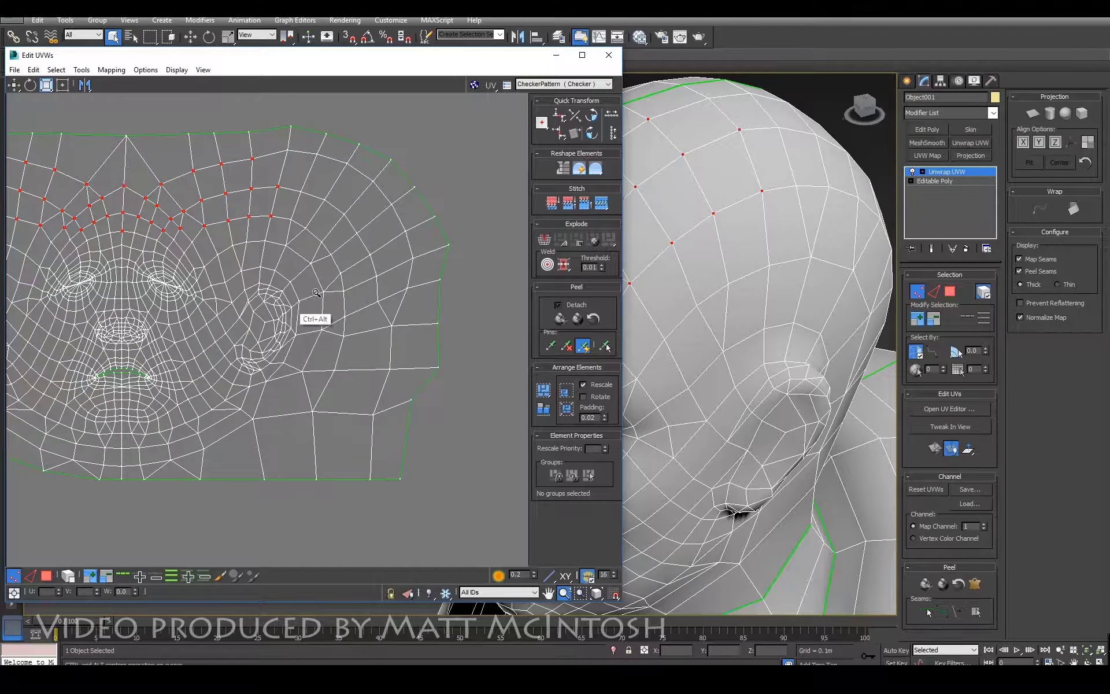
pyautogui.click(47, 575)
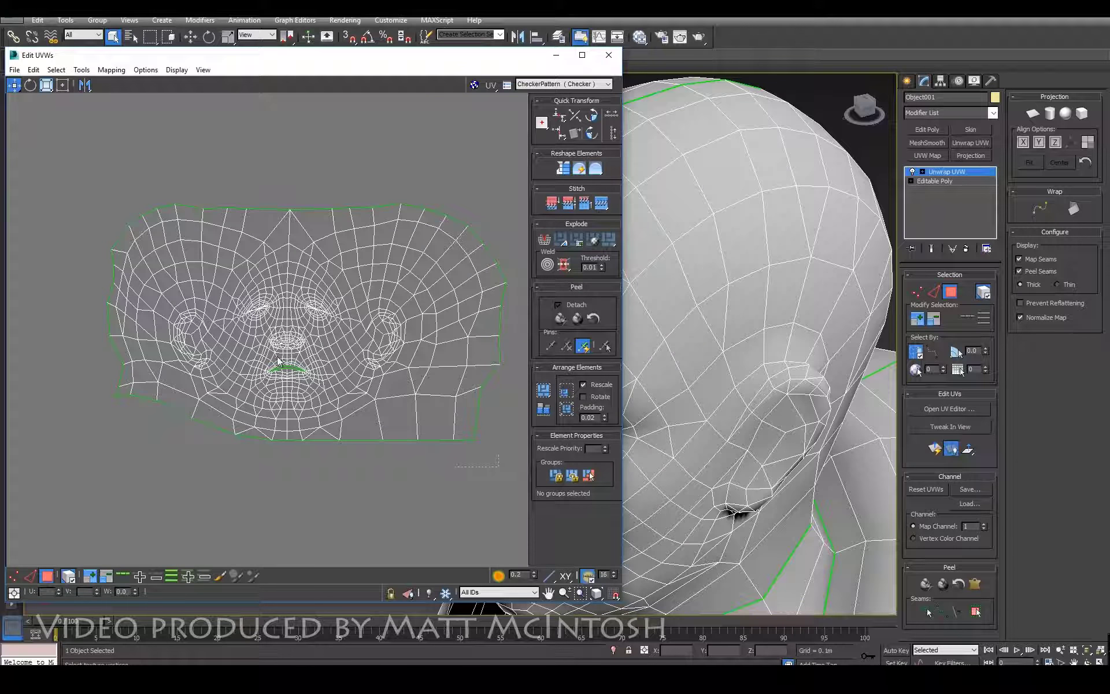
pyautogui.click(322, 203)
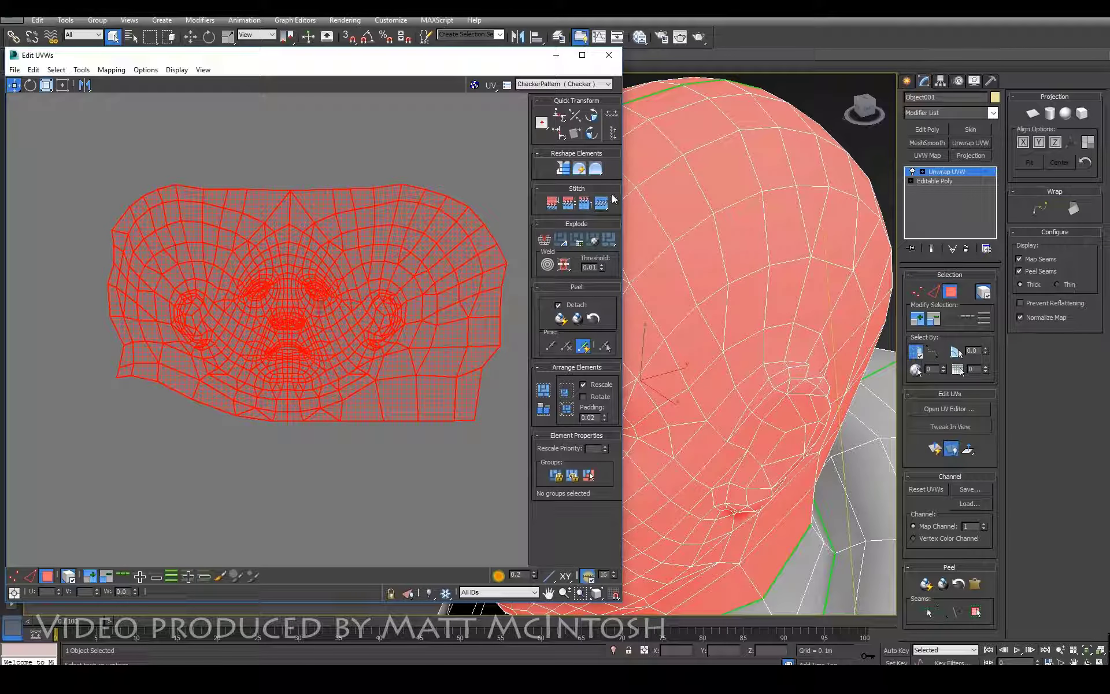
pyautogui.click(591, 133)
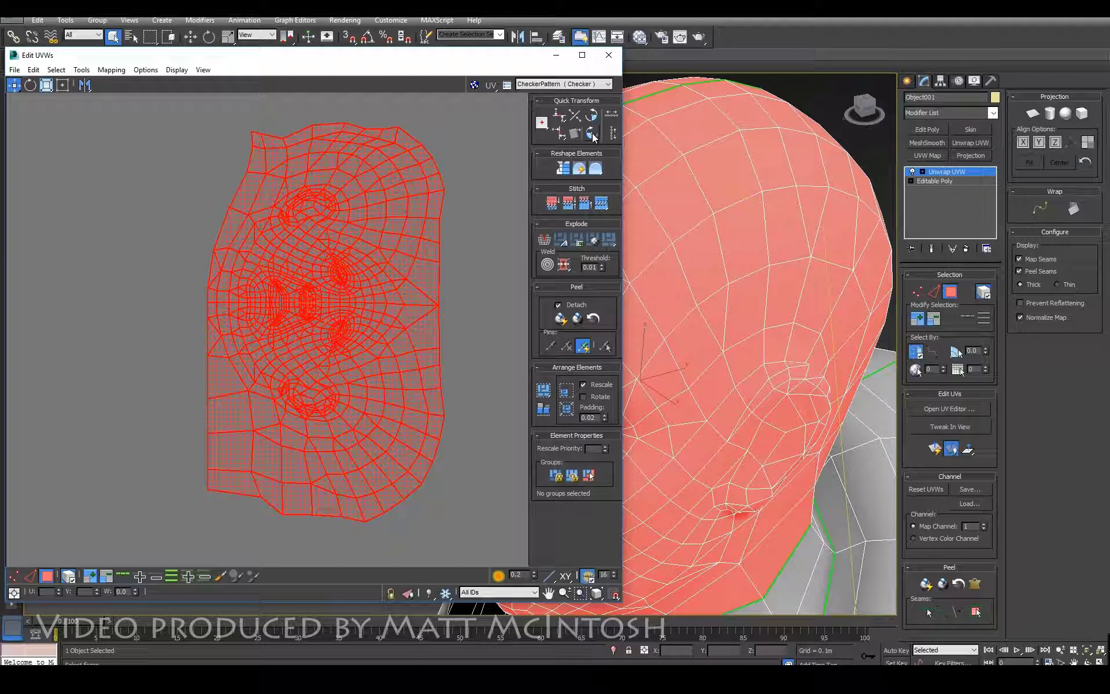
pyautogui.click(592, 133)
pyautogui.click(591, 134)
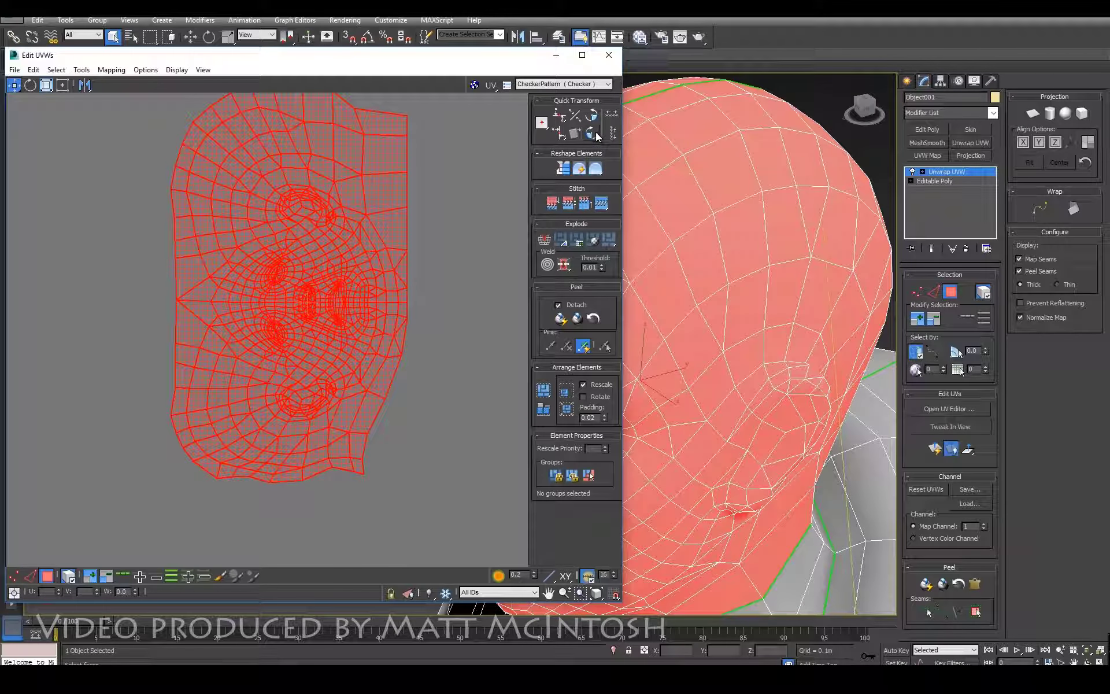
pyautogui.click(591, 134)
# Add the arm island and its neighbouring island to the head selection, and try packing the selected islands with rotation allowed
pyautogui.scroll(-5, 310, 280)
pyautogui.moveTo(248, 354); pyautogui.dragTo(387, 365, button='middle')
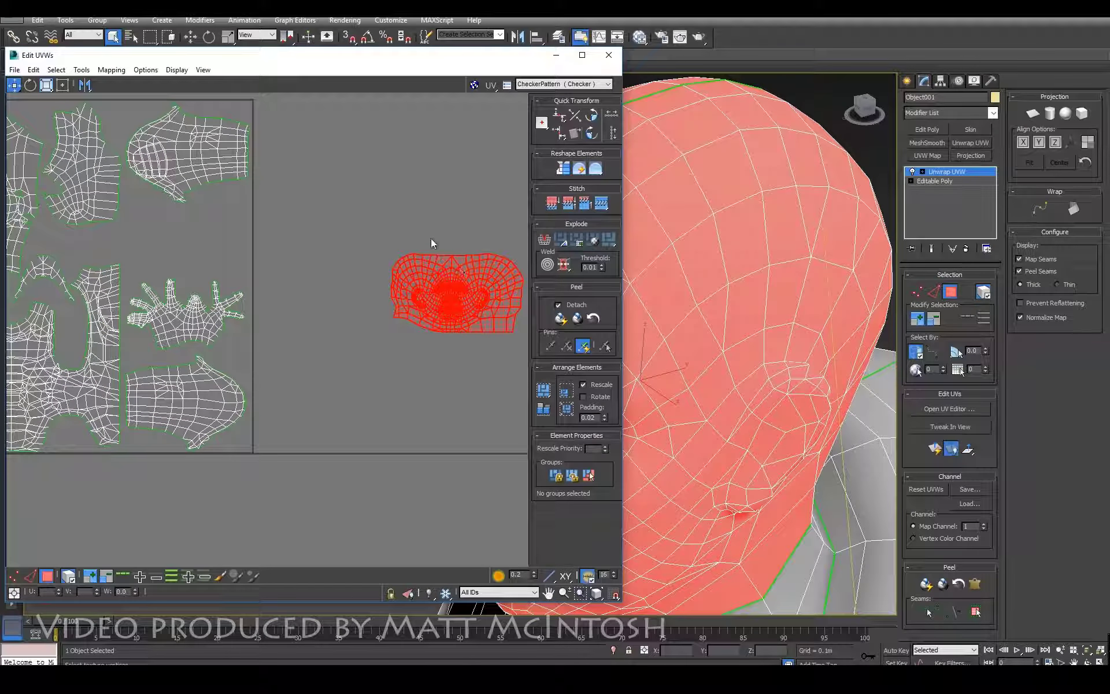
pyautogui.keyDown('ctrl'); pyautogui.keyDown('alt'); pyautogui.moveTo(430, 280); pyautogui.dragTo(361, 299, button='middle'); pyautogui.keyUp('alt'); pyautogui.keyUp('ctrl')
pyautogui.moveTo(361, 299); pyautogui.dragTo(404, 322, button='middle')
pyautogui.keyDown('ctrl'); pyautogui.moveTo(406, 167); pyautogui.dragTo(244, 271); pyautogui.keyUp('ctrl')
pyautogui.moveTo(478, 332); pyautogui.dragTo(369, 299, button='middle')
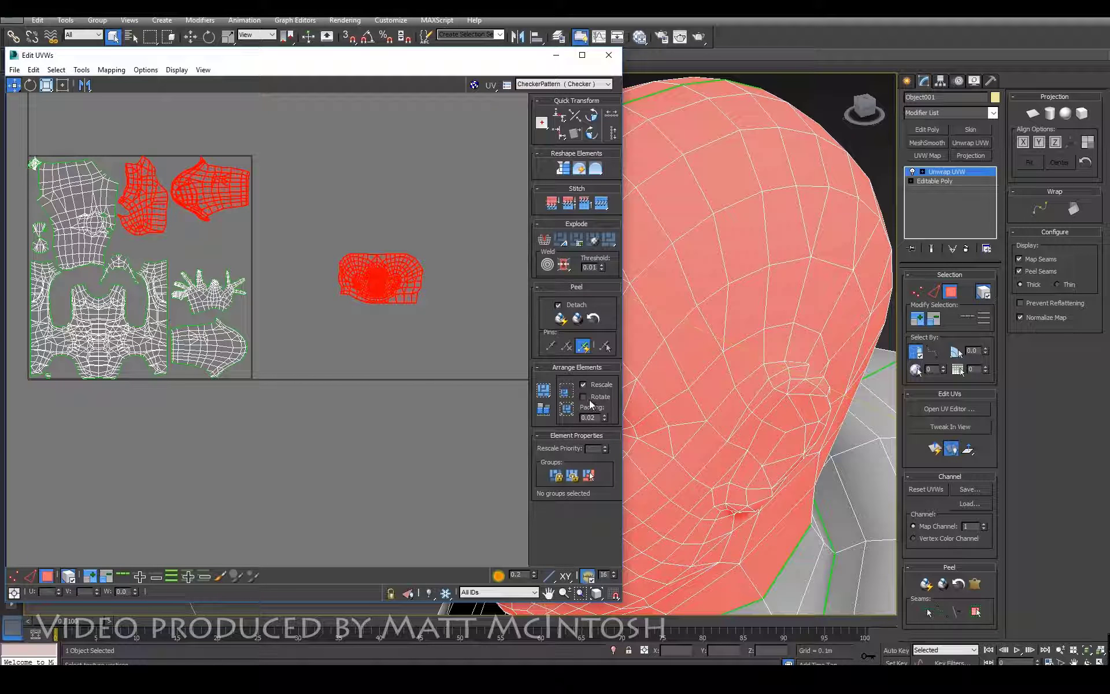
pyautogui.click(543, 410)
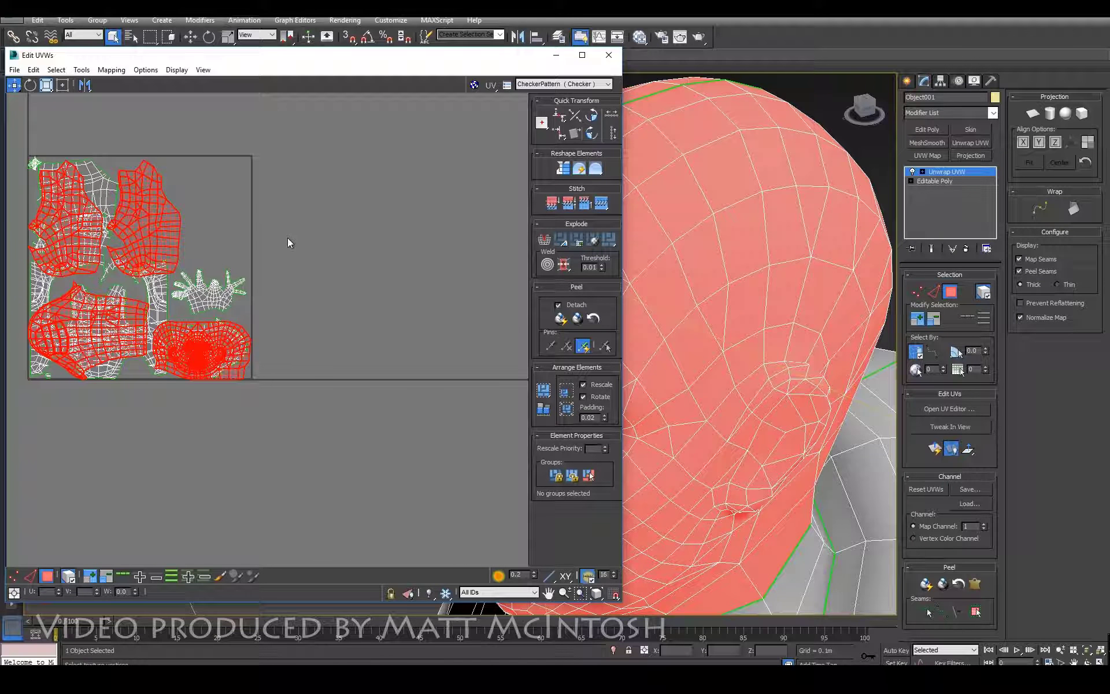
# Undo the last packing of the selected islands
pyautogui.moveTo(288, 238); pyautogui.dragTo(478, 226, button='middle')
pyautogui.moveTo(355, 346); pyautogui.dragTo(280, 349, button='middle')
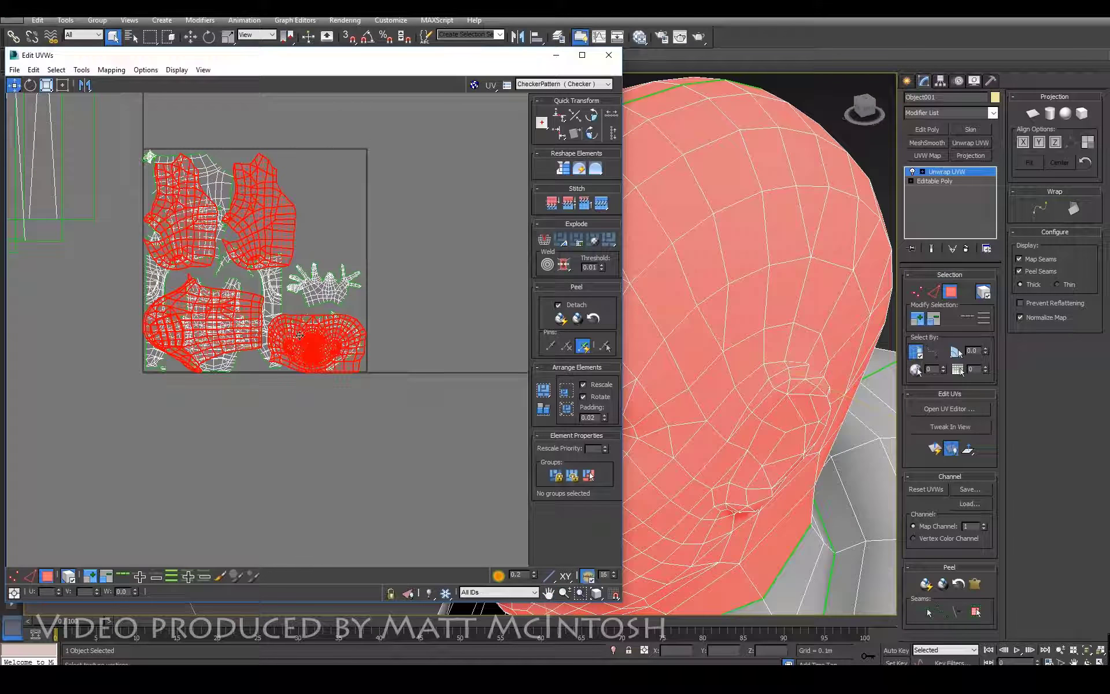
pyautogui.scroll(6, 271, 349)
pyautogui.moveTo(391, 277); pyautogui.dragTo(254, 398, button='middle')
pyautogui.keyDown('ctrl'); pyautogui.keyDown('alt'); pyautogui.moveTo(298, 255); pyautogui.dragTo(336, 353, button='middle'); pyautogui.keyUp('alt'); pyautogui.keyUp('ctrl')
pyautogui.hotkey('ctrl', 'z')
pyautogui.keyDown('ctrl'); pyautogui.keyDown('alt'); pyautogui.moveTo(405, 254); pyautogui.dragTo(423, 307, button='middle'); pyautogui.keyUp('alt'); pyautogui.keyUp('ctrl')
pyautogui.moveTo(389, 274); pyautogui.dragTo(445, 229, button='middle')
pyautogui.moveTo(447, 266); pyautogui.dragTo(441, 330, button='middle')
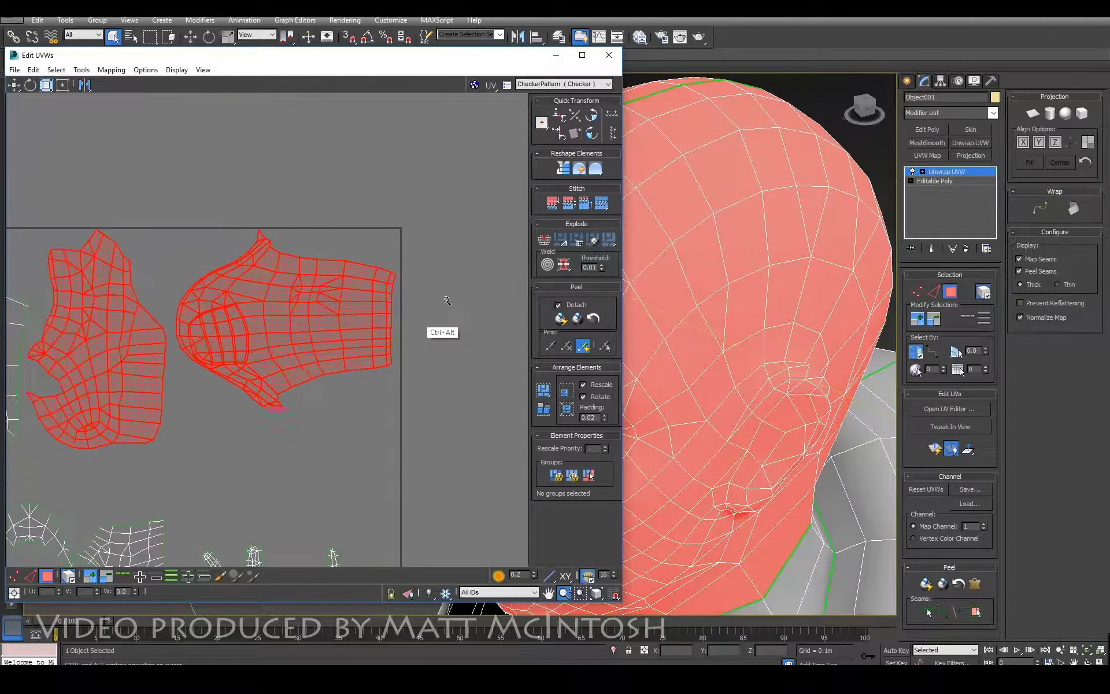
pyautogui.scroll(2, 467, 312)
# Clear the selection, select the whole arm island as an element, then turn off element selection and deselect it
pyautogui.click(468, 313)
pyautogui.scroll(2, 436, 315)
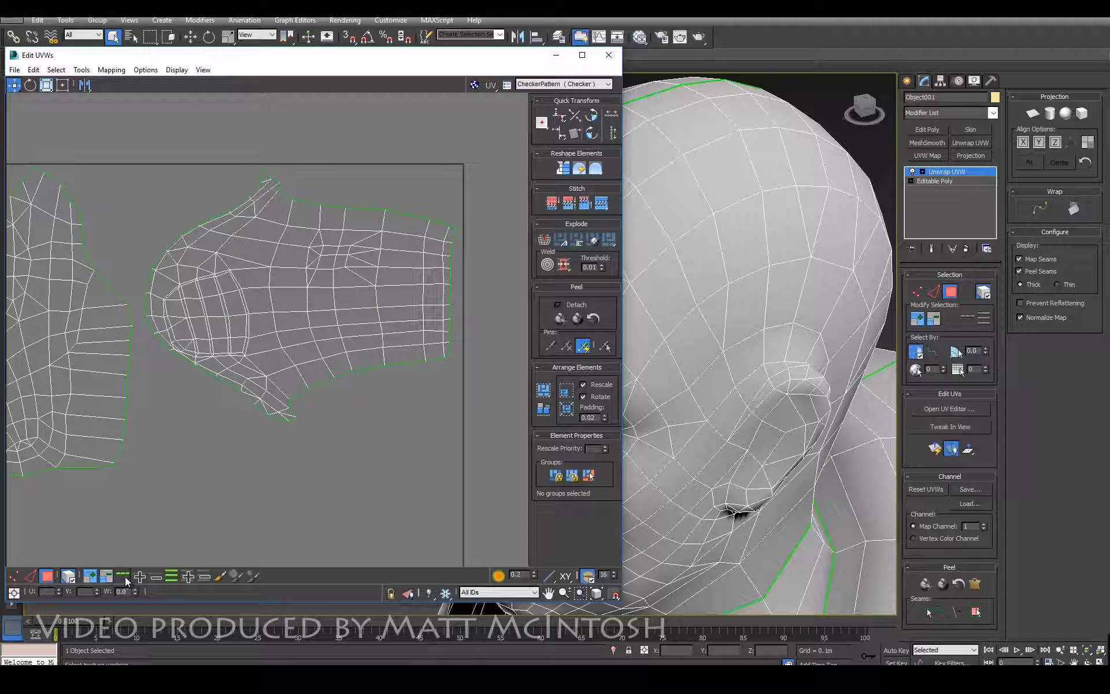
pyautogui.click(315, 370)
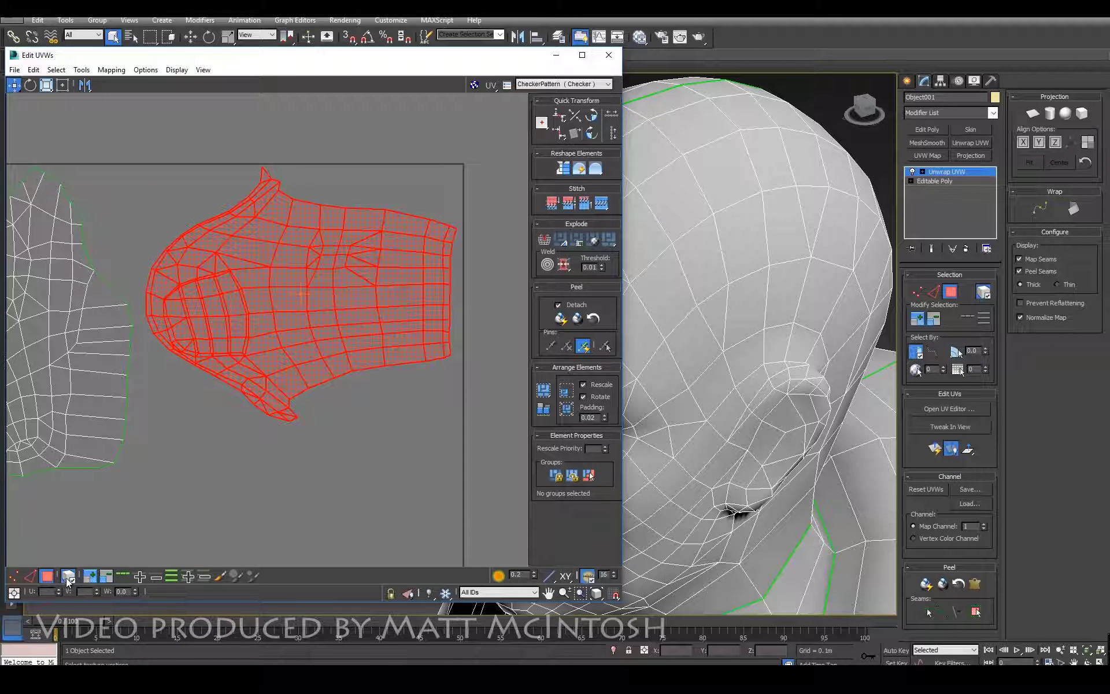
pyautogui.click(407, 424)
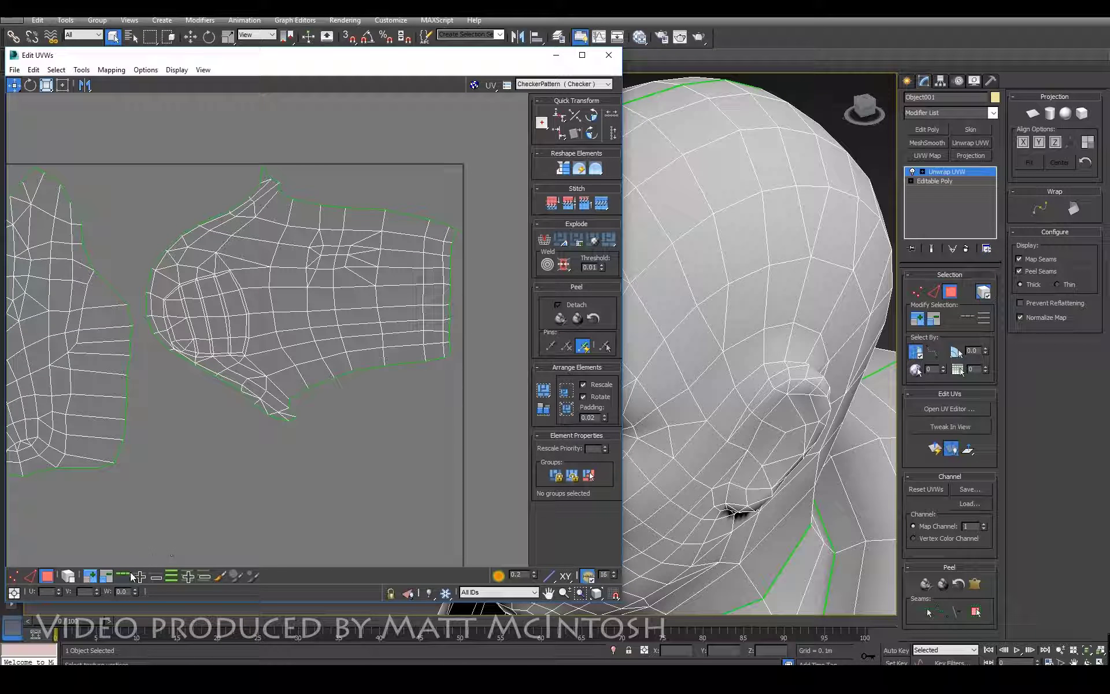
# Select the ring of edges crossing the middle of the arm island, and clear the selection
pyautogui.press('2')
pyautogui.click(308, 362)
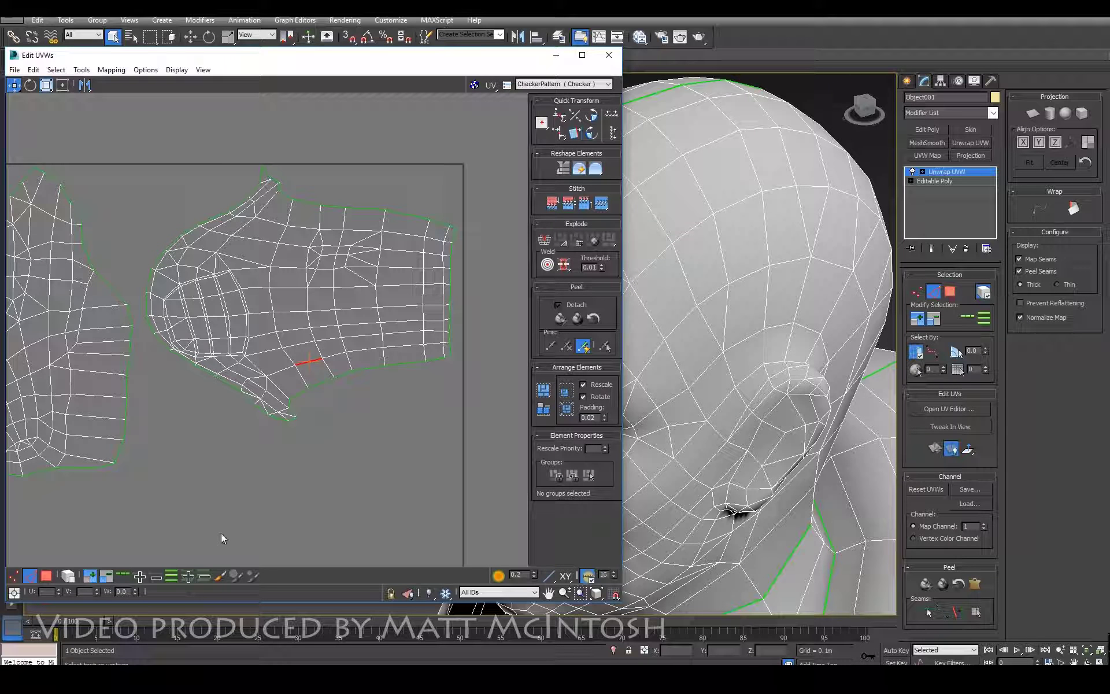
pyautogui.click(171, 576)
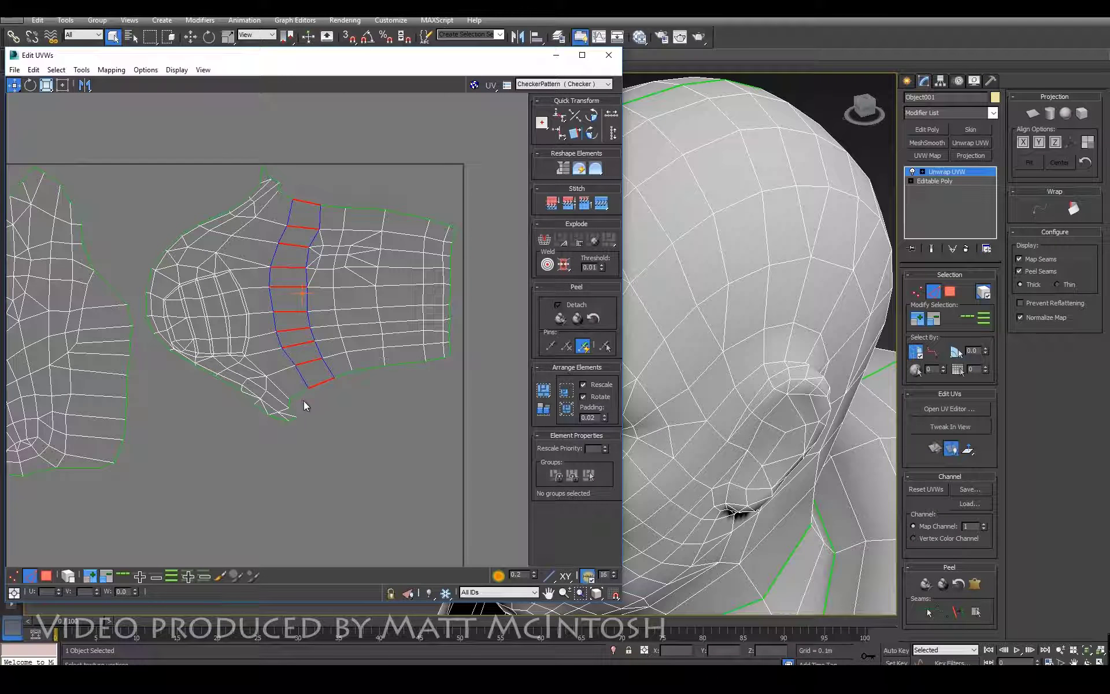
pyautogui.click(358, 445)
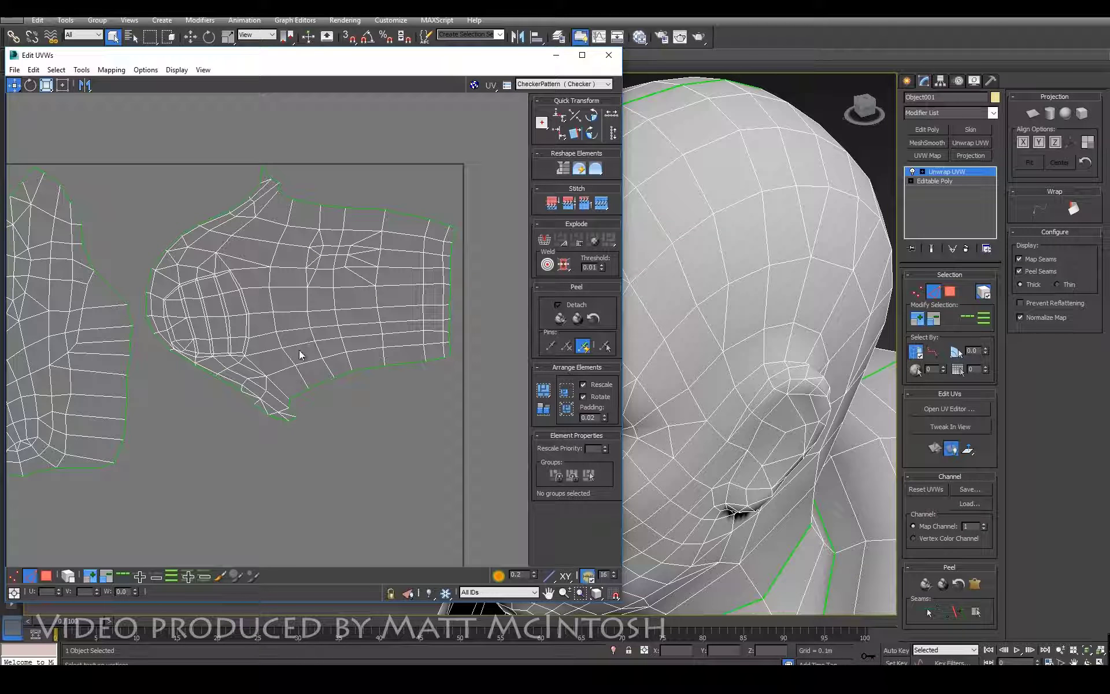
# Select single edges on the arm island, expand them with Grow Loop, and clear the selection
pyautogui.click(288, 359)
pyautogui.click(138, 577)
pyautogui.click(320, 355)
pyautogui.click(139, 577)
pyautogui.click(139, 575)
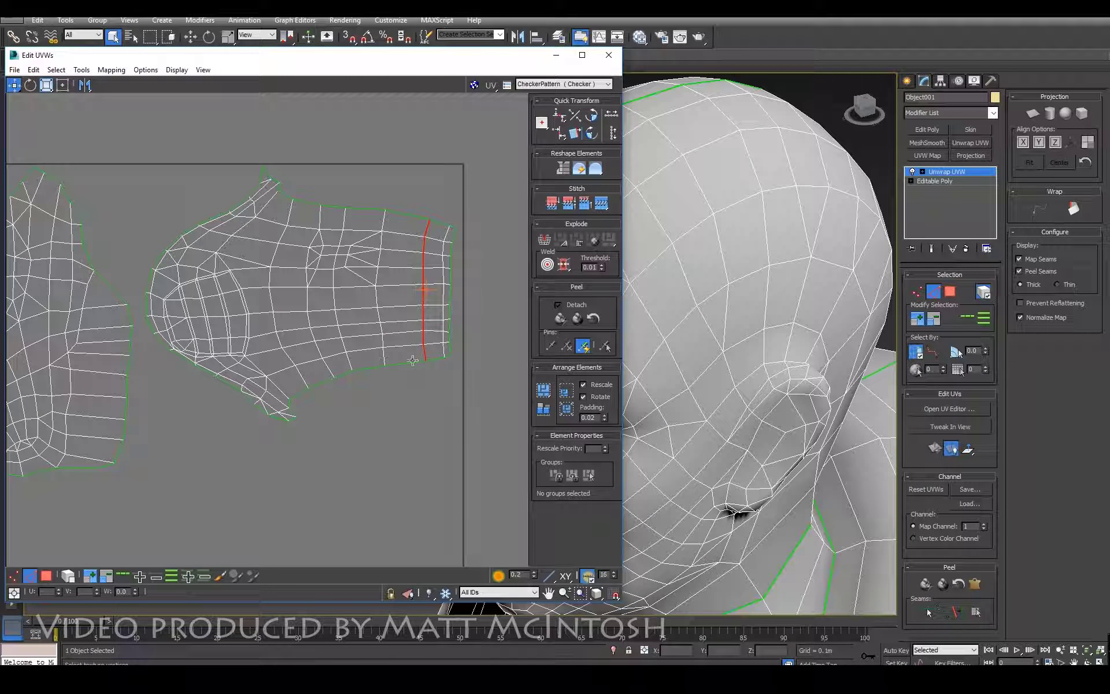
pyautogui.click(362, 313)
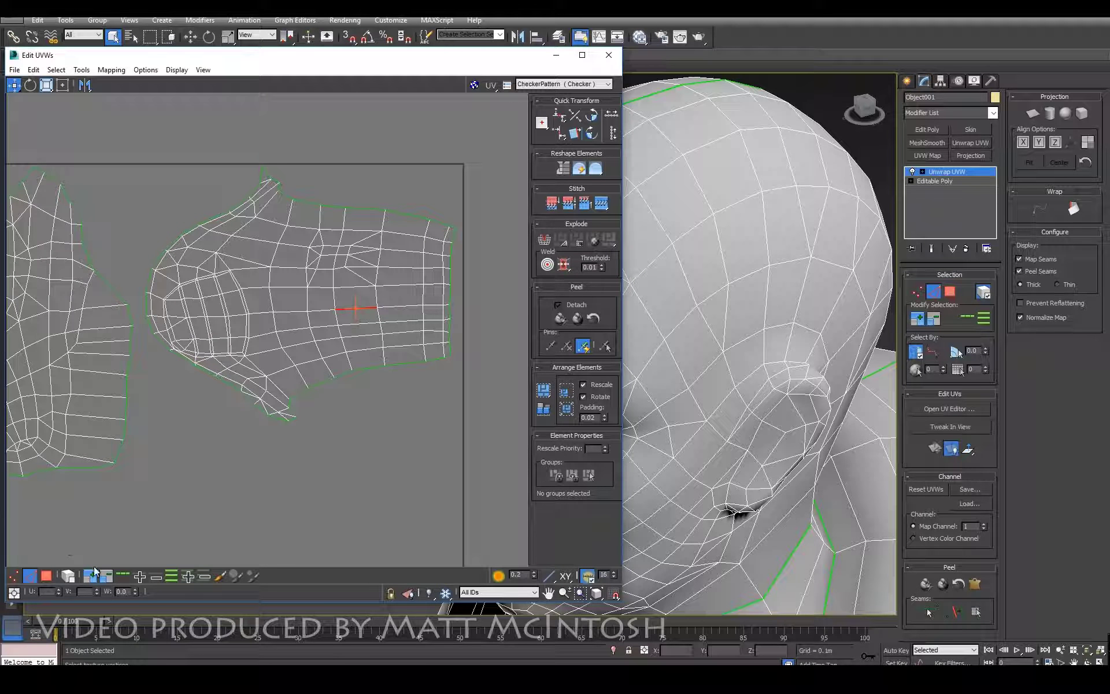
pyautogui.click(138, 577)
pyautogui.click(352, 465)
# Try to space a block of interior vertices on the arm island evenly, both horizontally and vertically
pyautogui.keyDown('ctrl'); pyautogui.scroll(-1, 389, 384); pyautogui.keyUp('ctrl')
pyautogui.keyDown('ctrl'); pyautogui.scroll(-5, 285, 417); pyautogui.keyUp('ctrl')
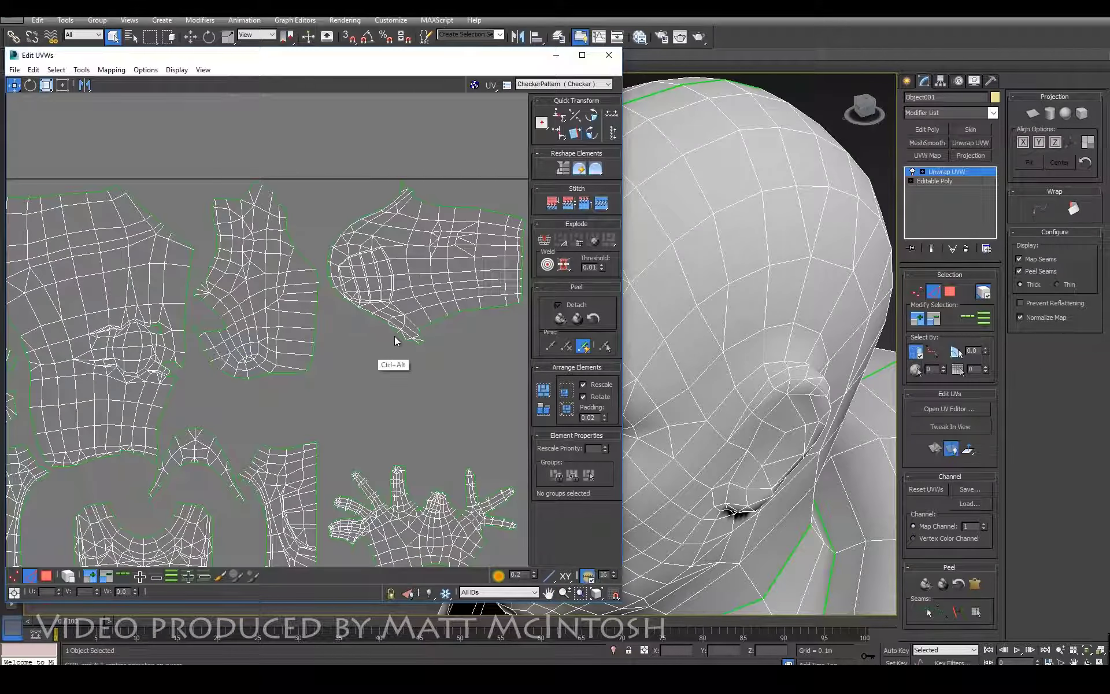
pyautogui.moveTo(407, 351); pyautogui.dragTo(390, 396, button='middle')
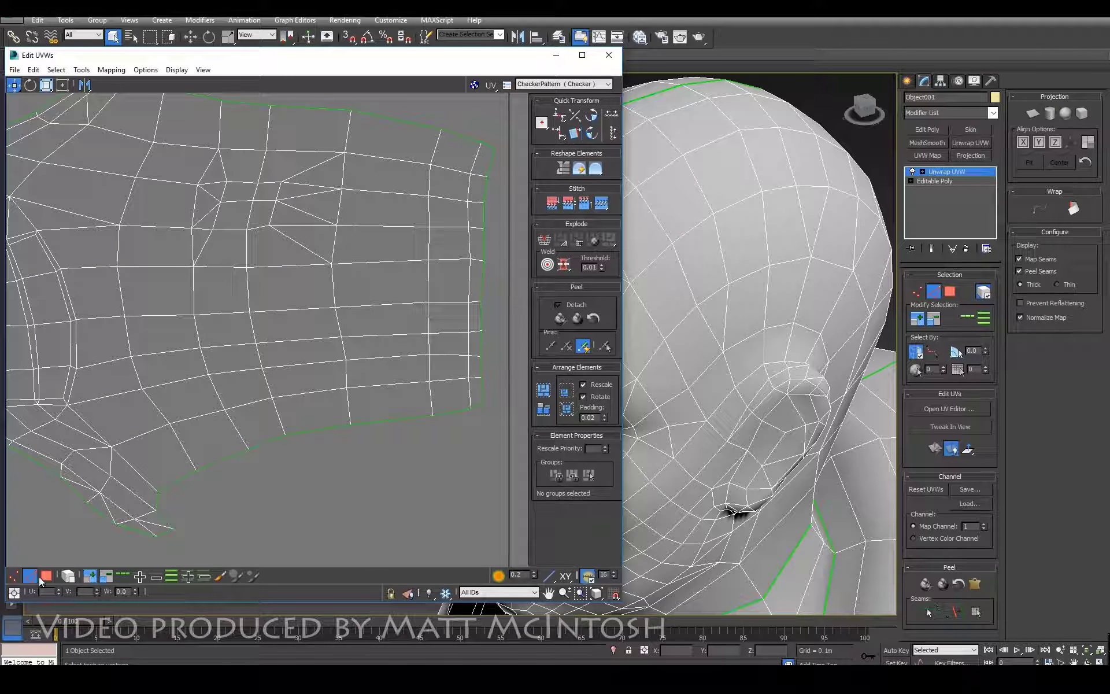
pyautogui.press('1')
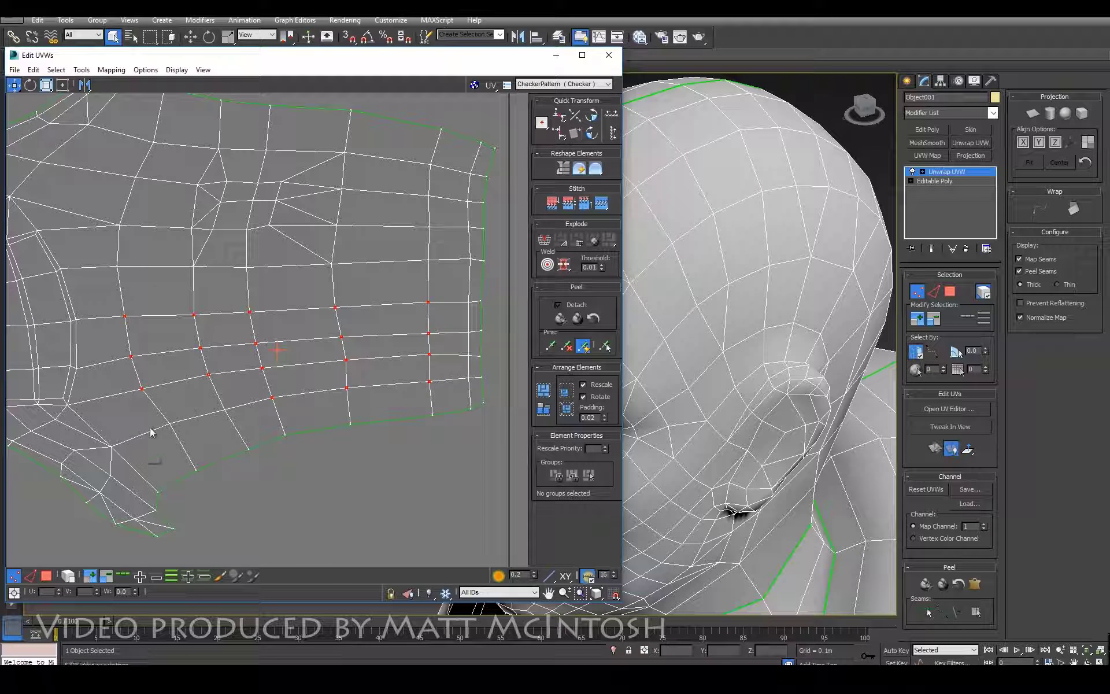
pyautogui.click(613, 118)
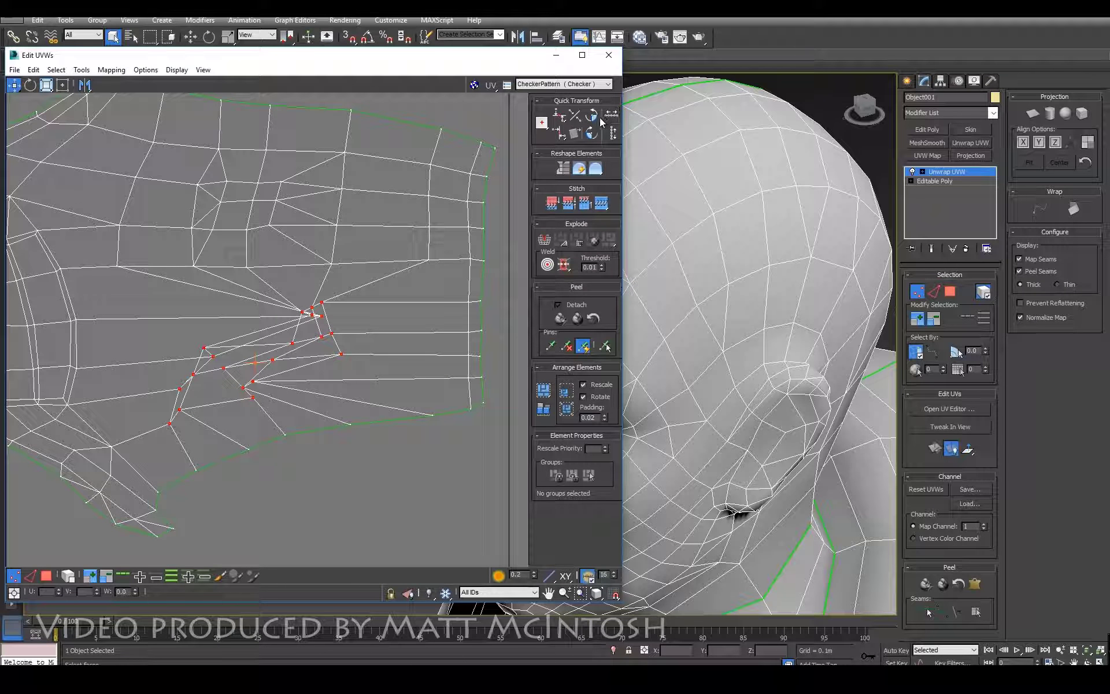
pyautogui.click(614, 133)
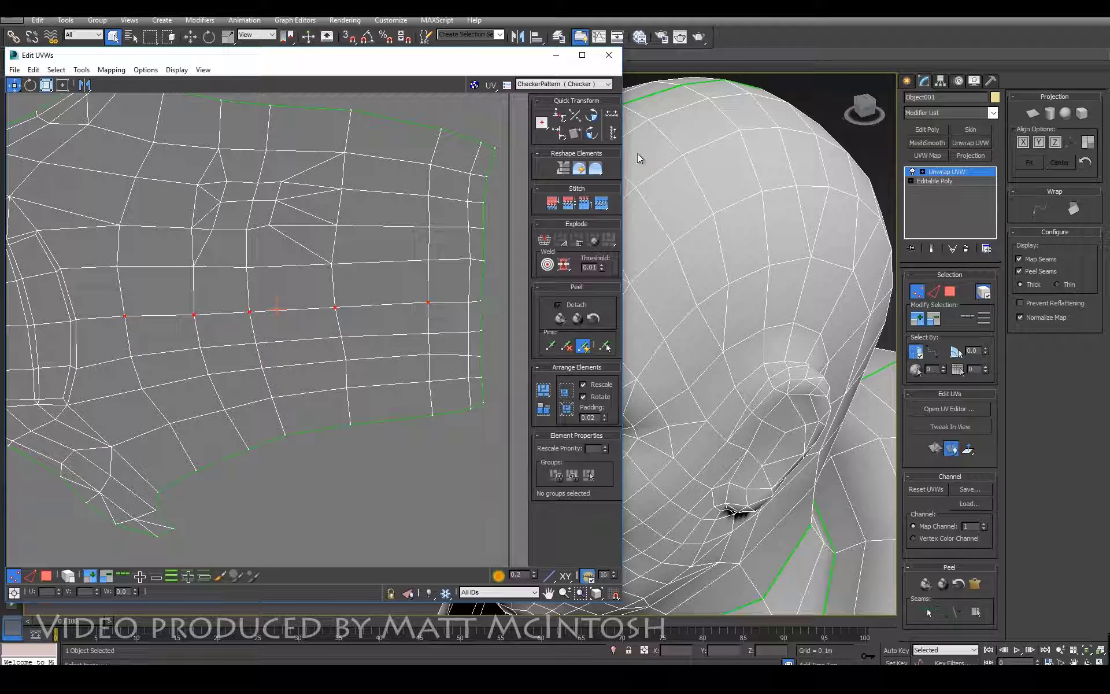
# Space the five vertices evenly along each of two adjacent lengthwise rows in the arm island, one row at a time
pyautogui.click(612, 116)
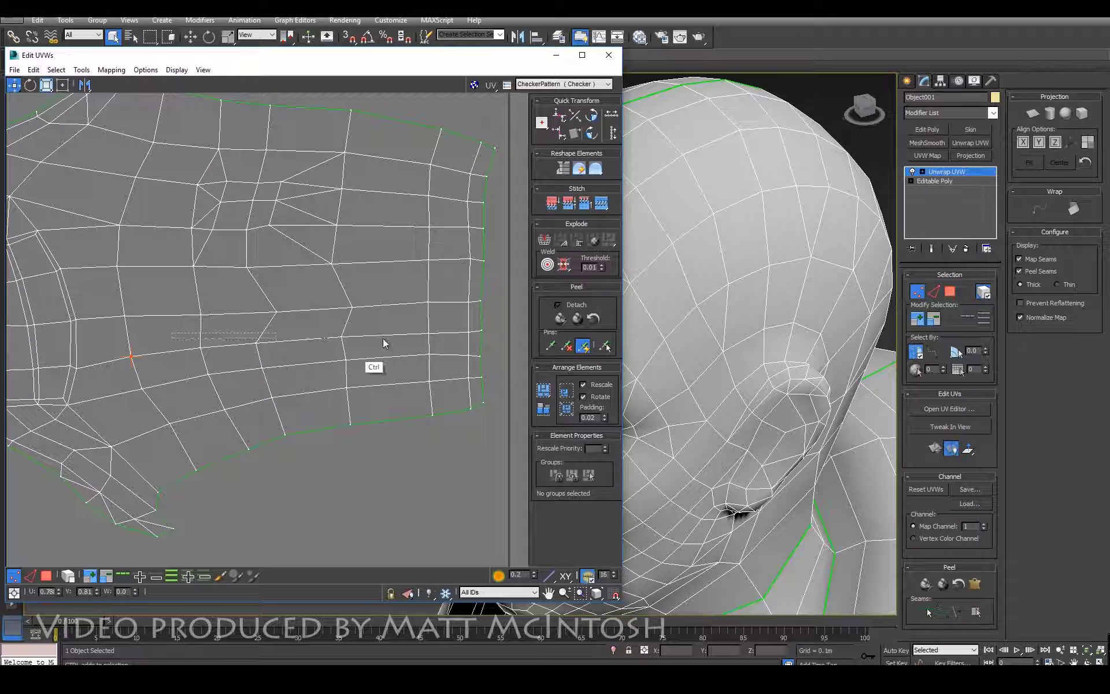
pyautogui.keyDown('ctrl'); pyautogui.moveTo(398, 345); pyautogui.dragTo(451, 323); pyautogui.keyUp('ctrl')
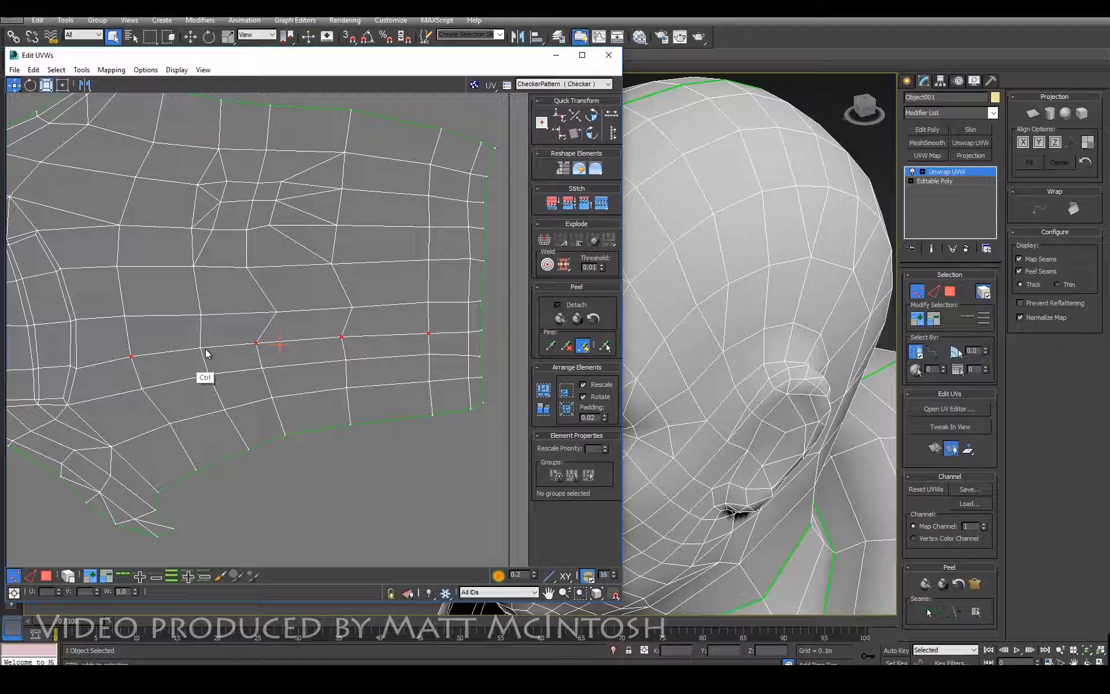
pyautogui.click(611, 115)
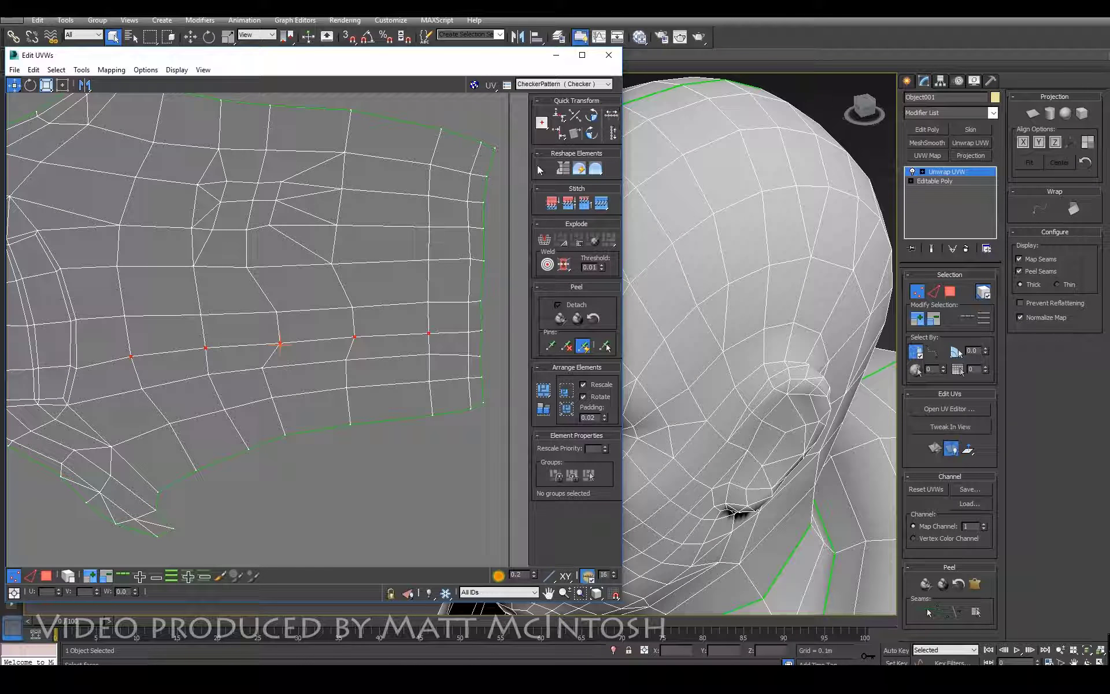
# Space the five vertices of the third lengthwise row evenly on the arm island, and check the arm on the model
pyautogui.moveTo(131, 374); pyautogui.dragTo(237, 401)
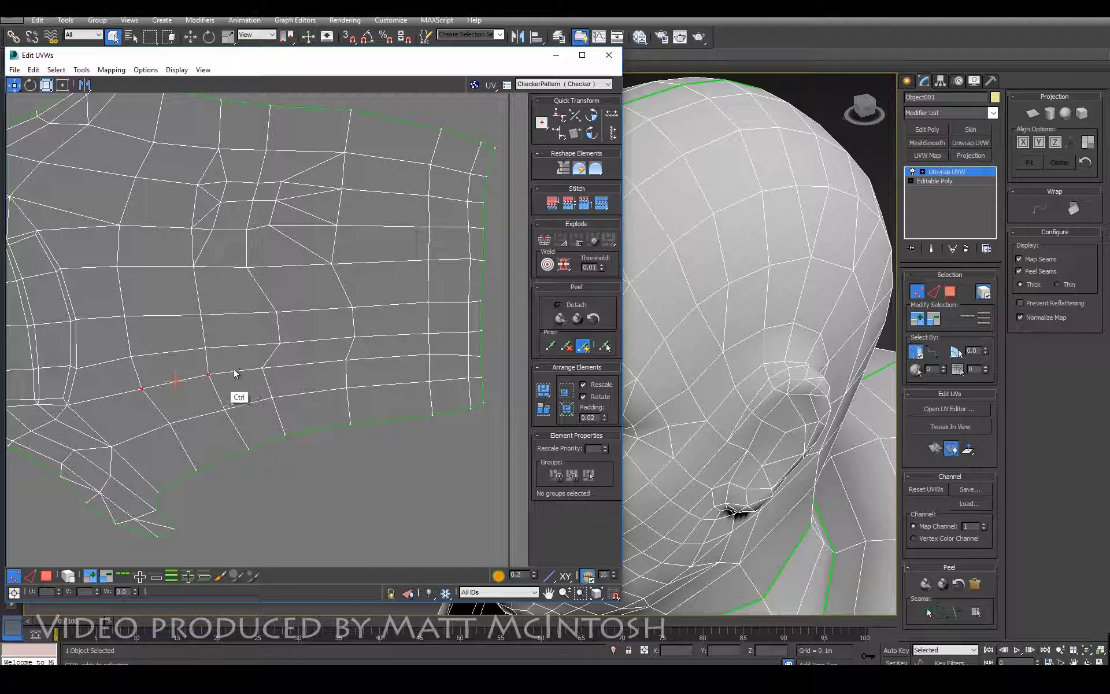
pyautogui.keyDown('ctrl'); pyautogui.moveTo(200, 362); pyautogui.dragTo(277, 379); pyautogui.keyUp('ctrl')
pyautogui.keyDown('ctrl'); pyautogui.moveTo(457, 373); pyautogui.dragTo(278, 352); pyautogui.keyUp('ctrl')
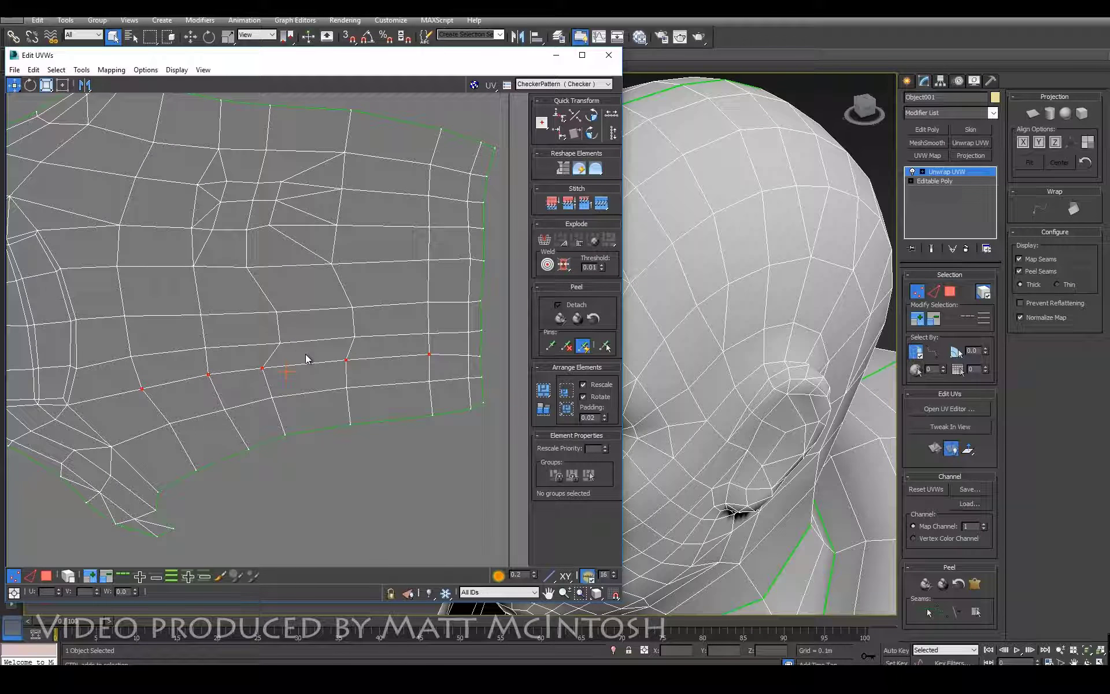
pyautogui.click(614, 115)
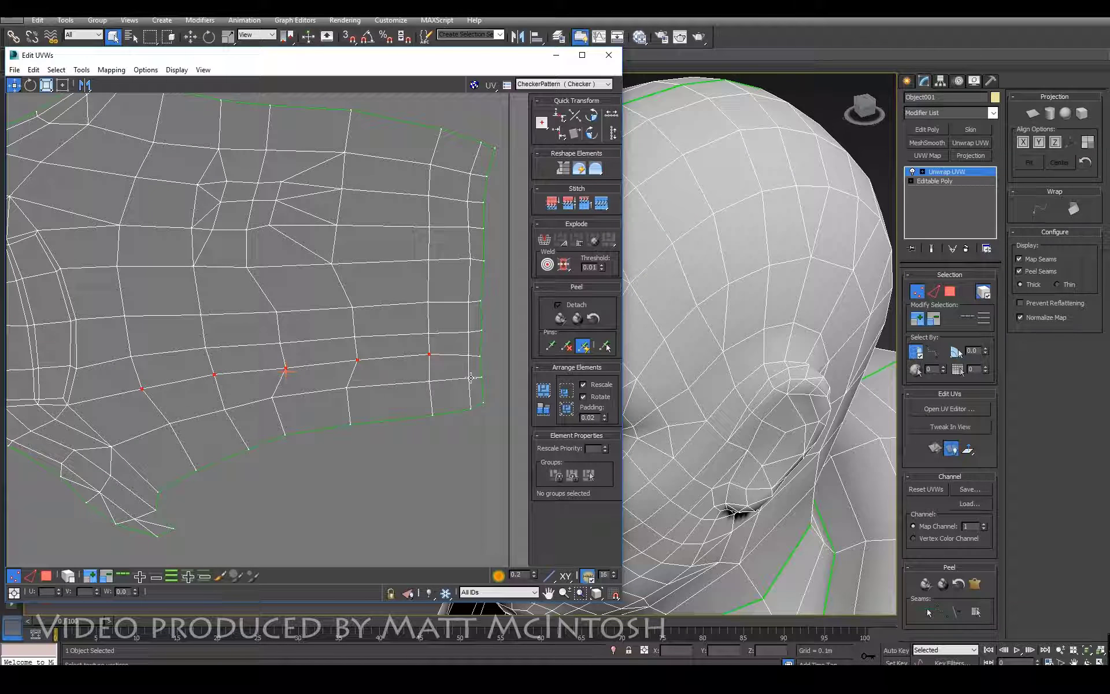
pyautogui.scroll(-3, 367, 365)
pyautogui.scroll(-8, 733, 305)
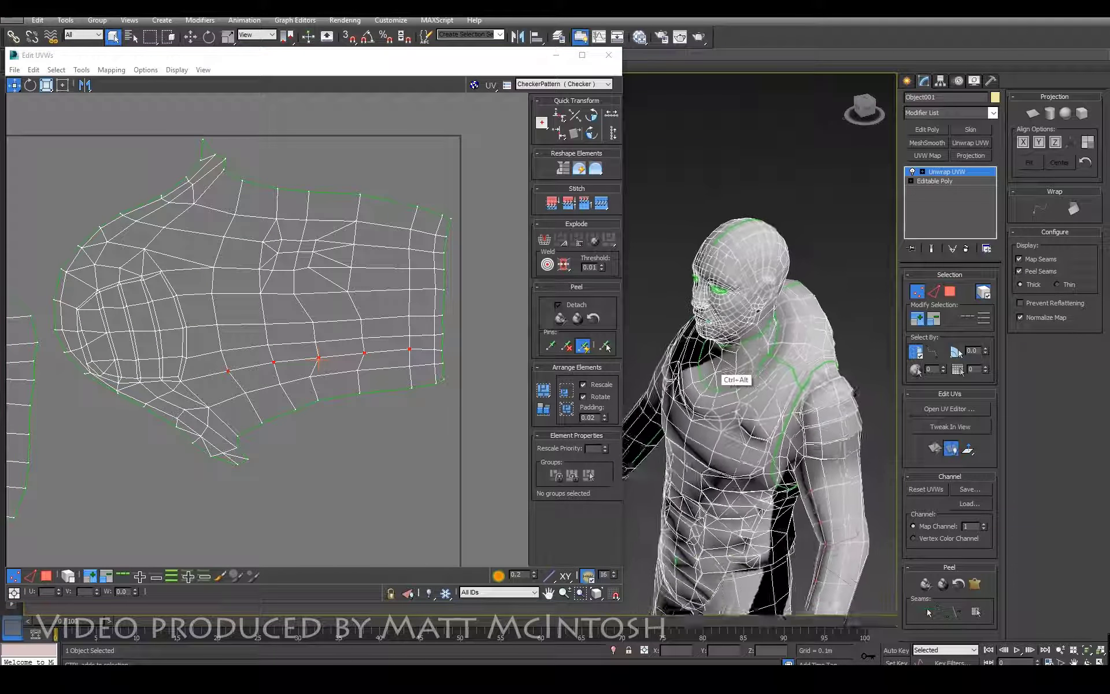
pyautogui.keyDown('alt'); pyautogui.moveTo(733, 305); pyautogui.dragTo(733, 383, button='middle'); pyautogui.keyUp('alt')
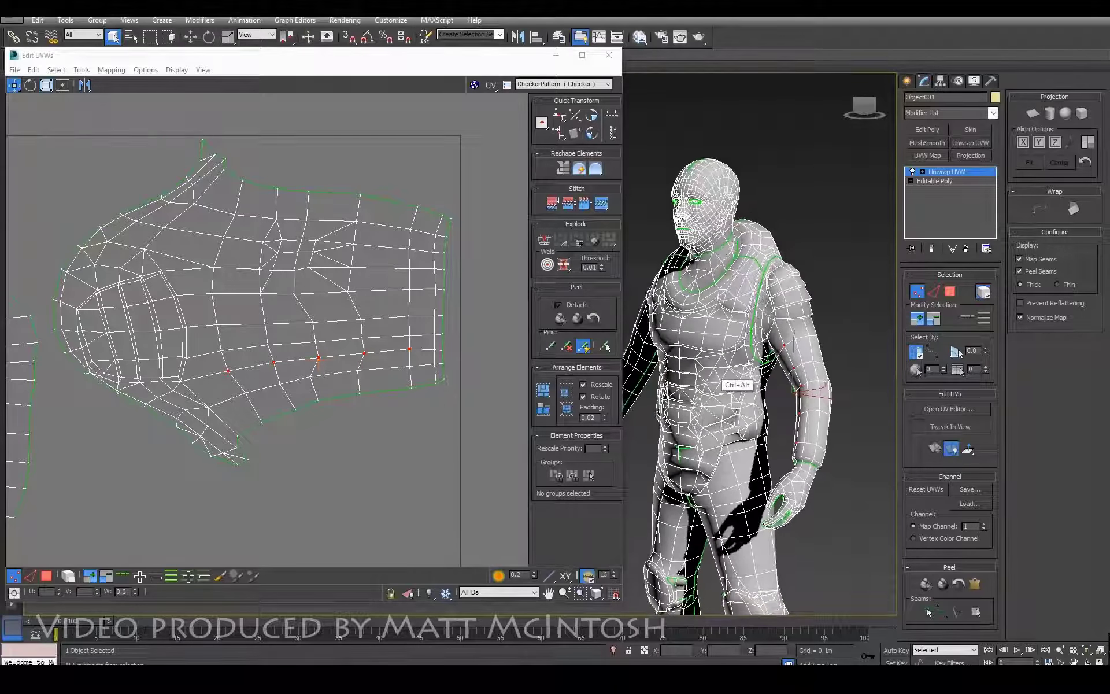